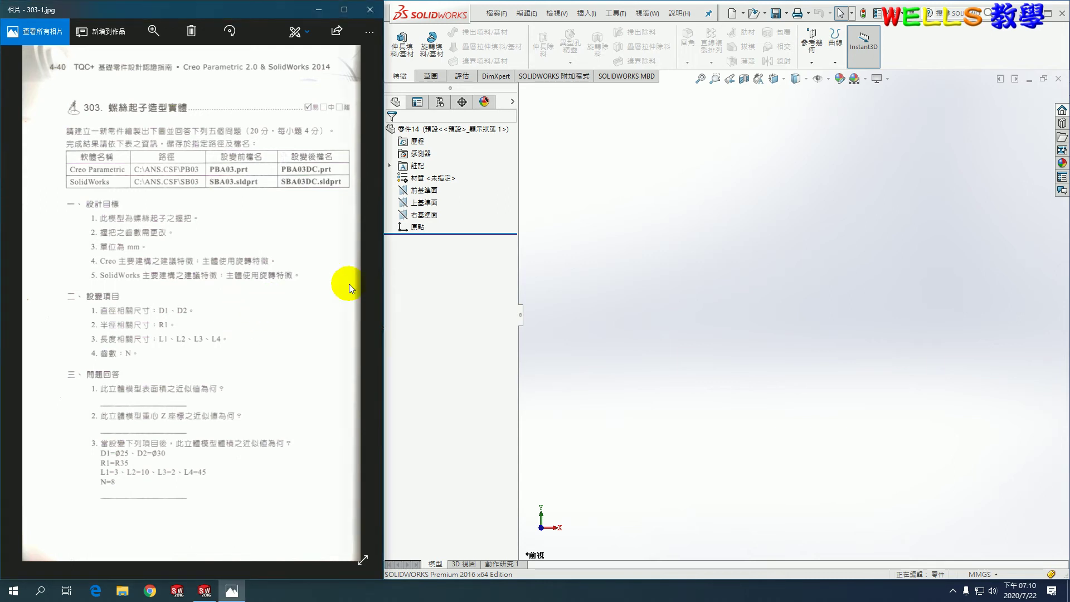
# - Show 303-2.jpg and enlarge the side view with L1=3.5, L2=9, L3=1.5, L4=46, R34 and ø20
pyautogui.click(353, 301)
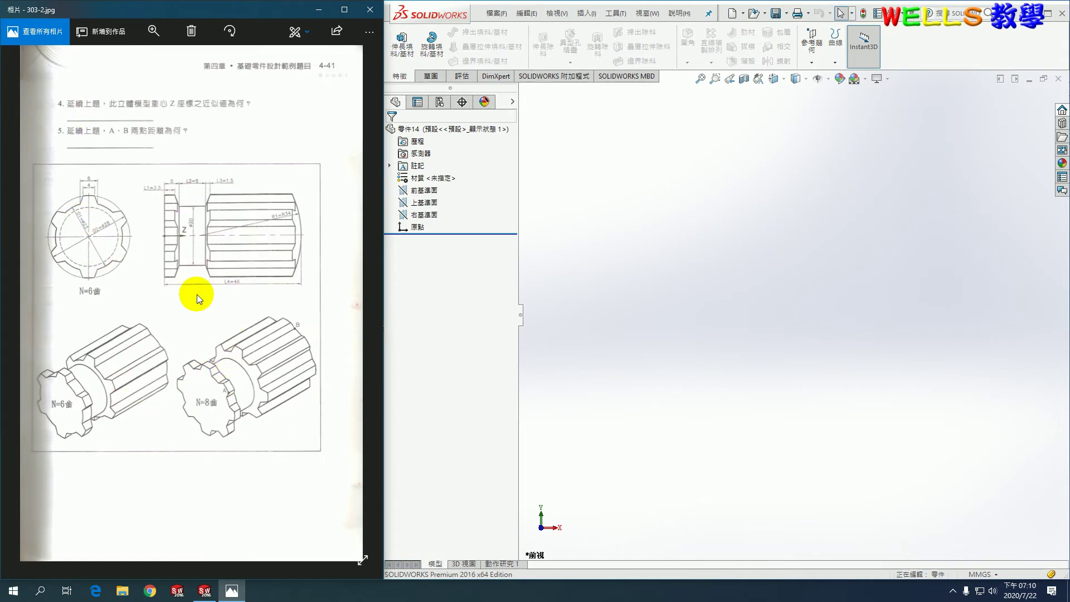
pyautogui.scroll(3, 294, 243)
pyautogui.moveTo(192, 192); pyautogui.dragTo(252, 239)
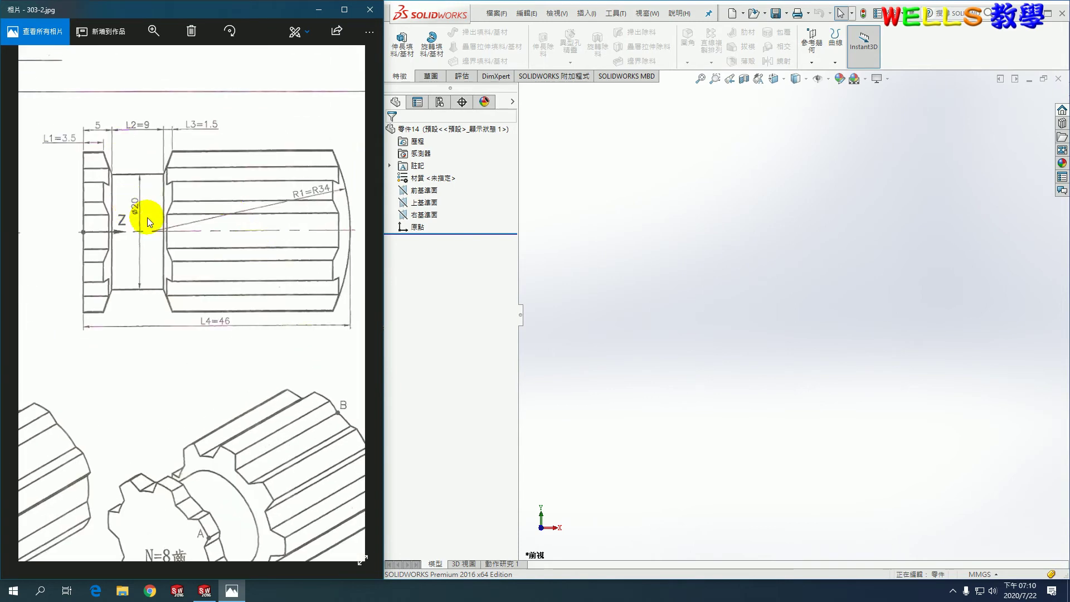
# - Start a revolve sketch on the Right Plane with a horizontal construction centerline from the origin
pyautogui.click(437, 45)
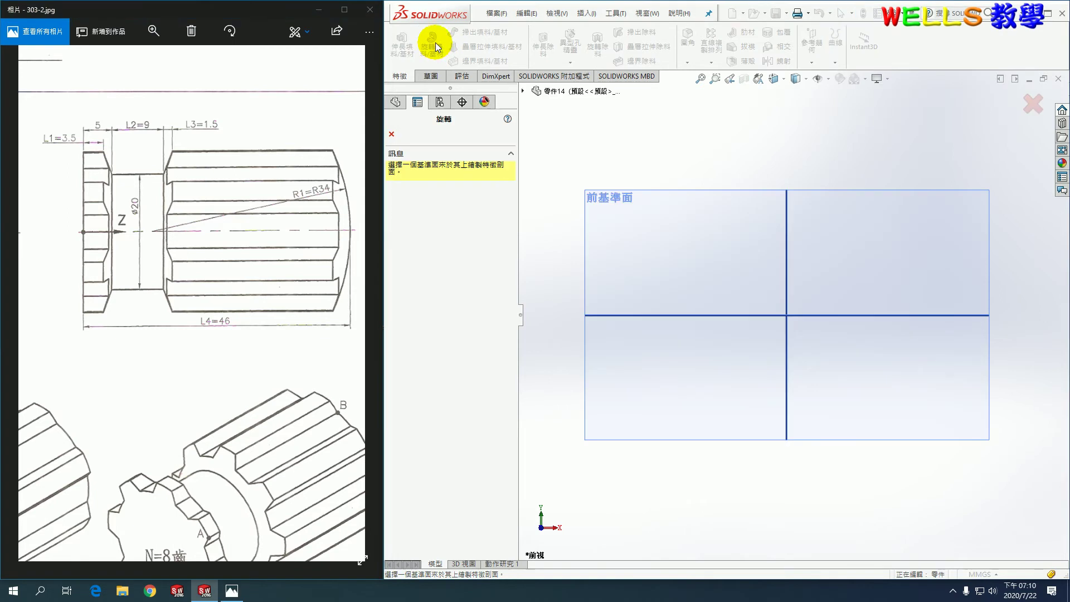
pyautogui.click(523, 91)
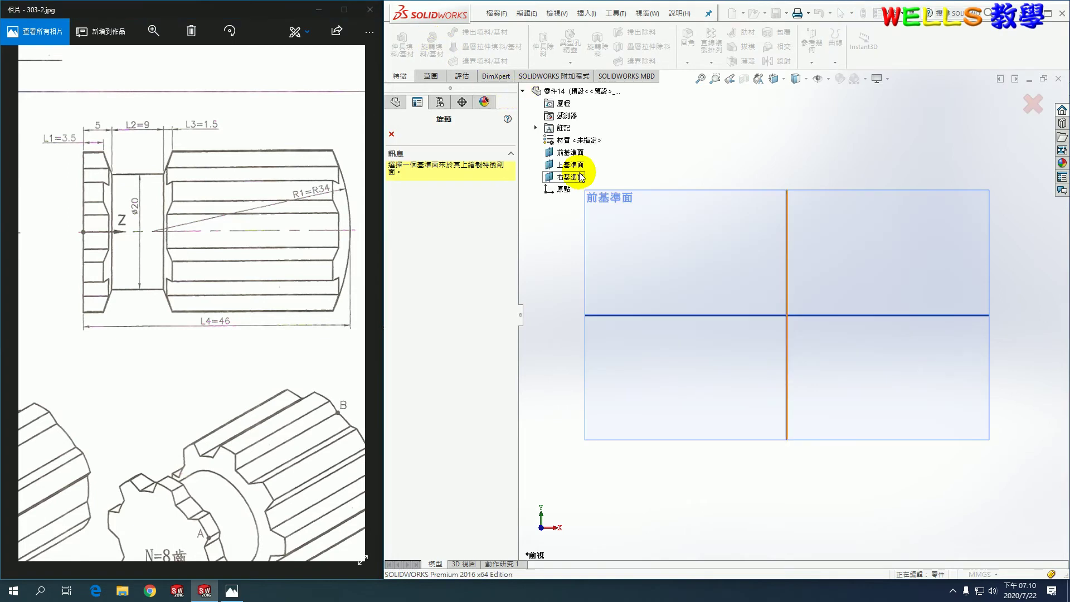
pyautogui.click(580, 177)
pyautogui.click(444, 33)
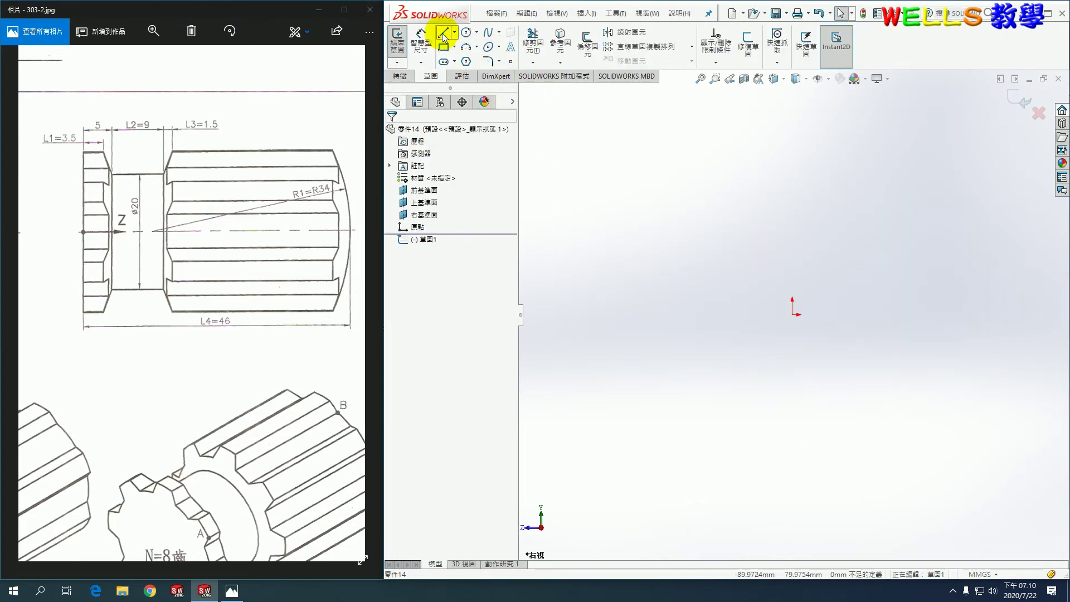
pyautogui.click(444, 264)
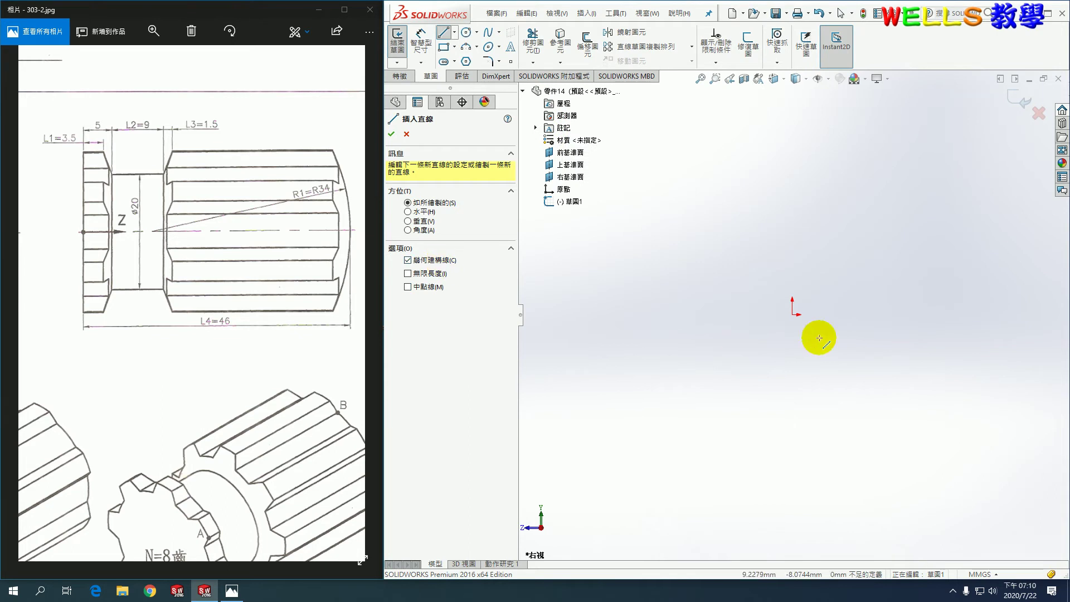
pyautogui.keyDown('ctrl'); pyautogui.moveTo(910, 236); pyautogui.dragTo(765, 274, button='middle'); pyautogui.keyUp('ctrl')
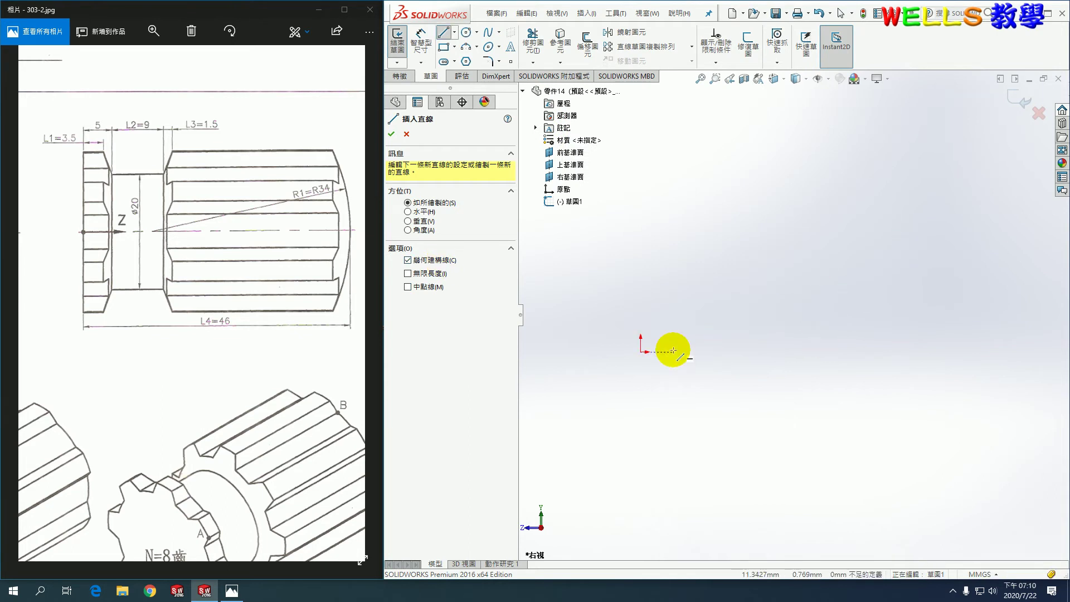
pyautogui.click(646, 351)
pyautogui.click(1009, 351)
pyautogui.press('Escape')
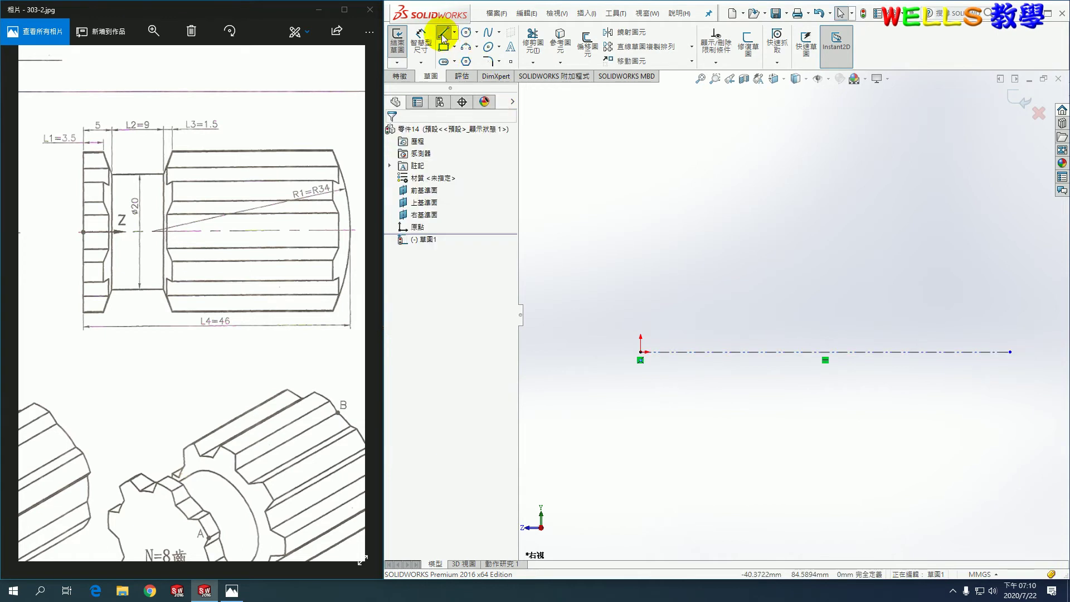
# - Draw the stepped half-profile lines: left end, short top edge, groove neck and long top edge
pyautogui.click(442, 35)
pyautogui.click(640, 351)
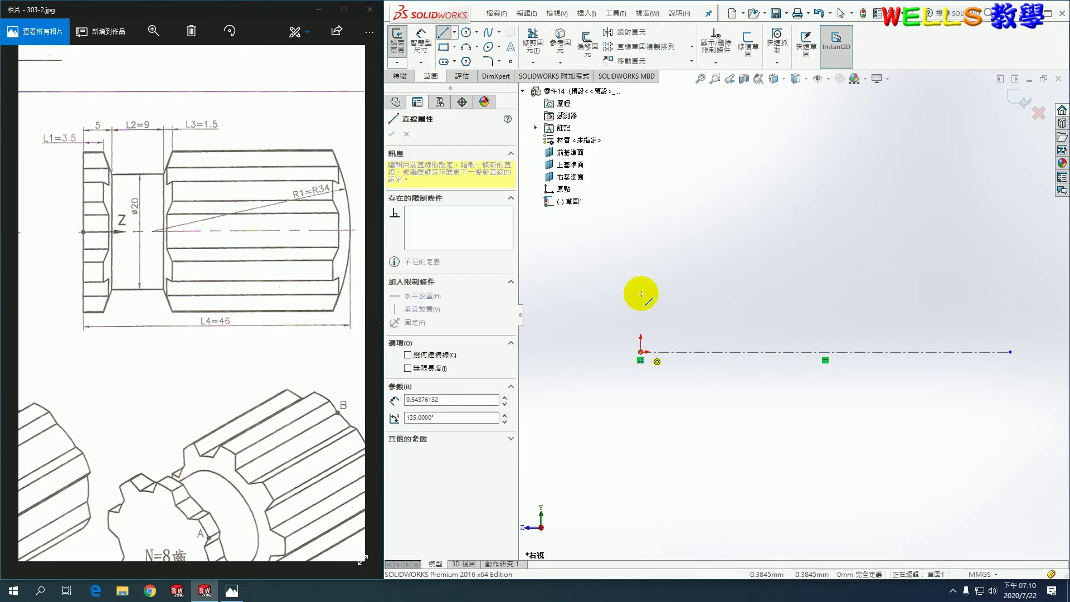
pyautogui.click(640, 273)
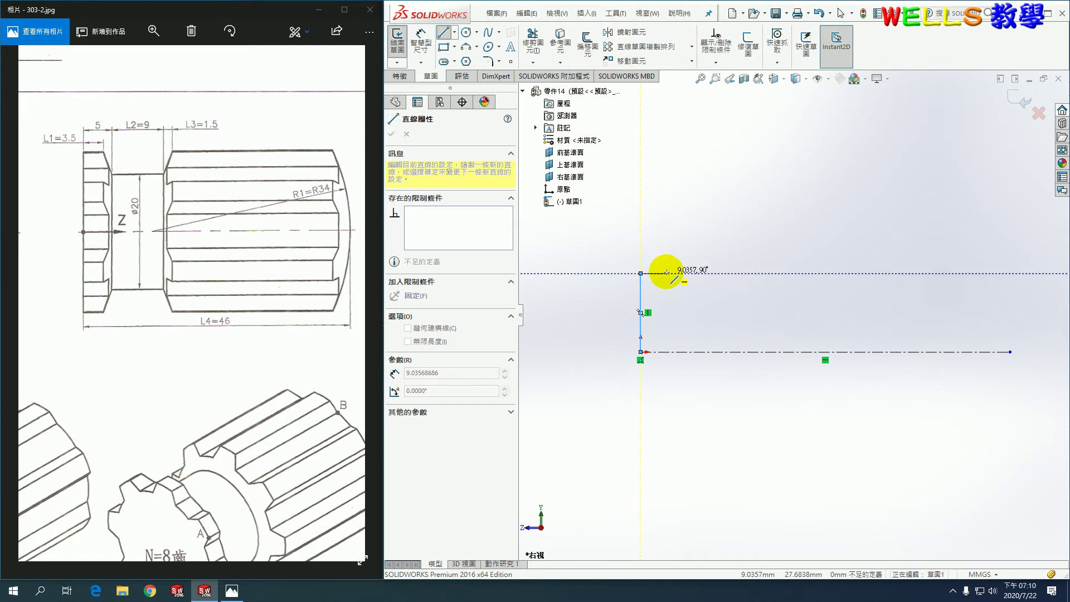
pyautogui.click(666, 273)
pyautogui.click(683, 290)
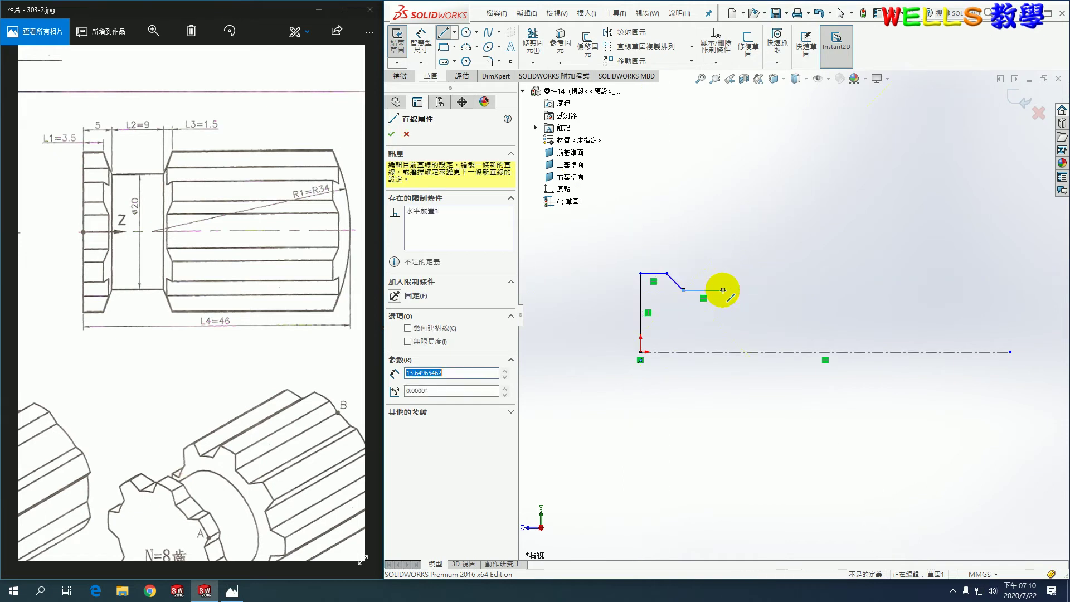
pyautogui.click(723, 290)
pyautogui.click(747, 273)
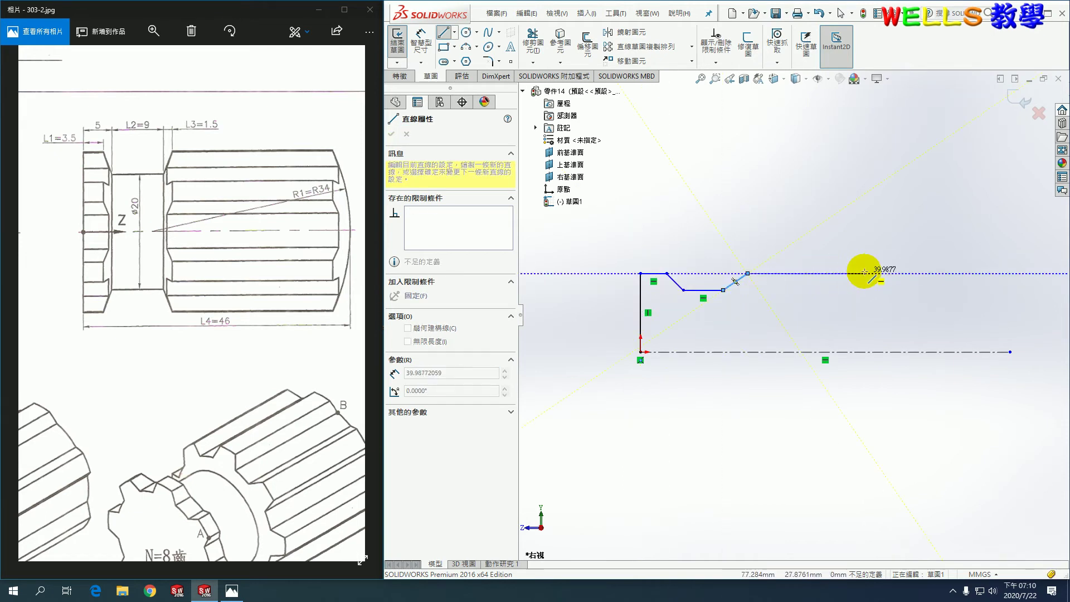
pyautogui.click(891, 273)
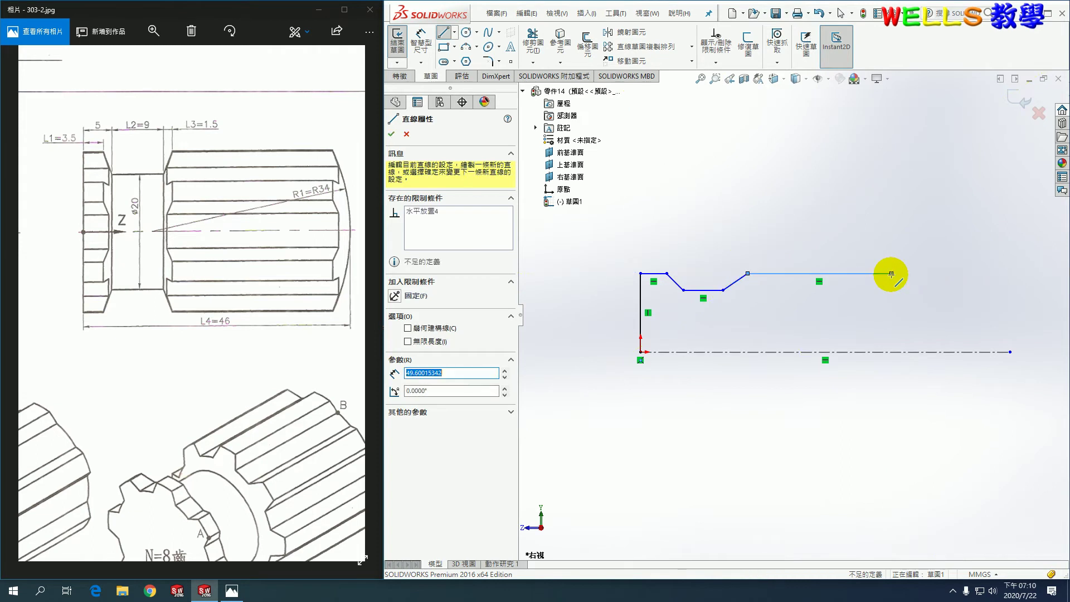
# - Add a three-point arc from the top edge's end down to the centerline
pyautogui.click(468, 48)
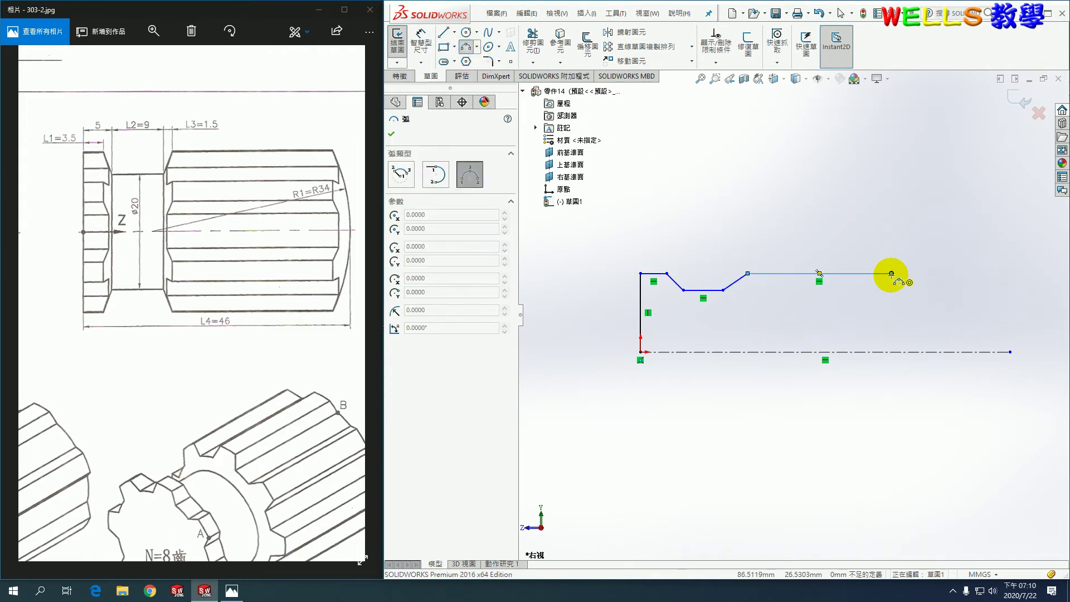
pyautogui.click(891, 273)
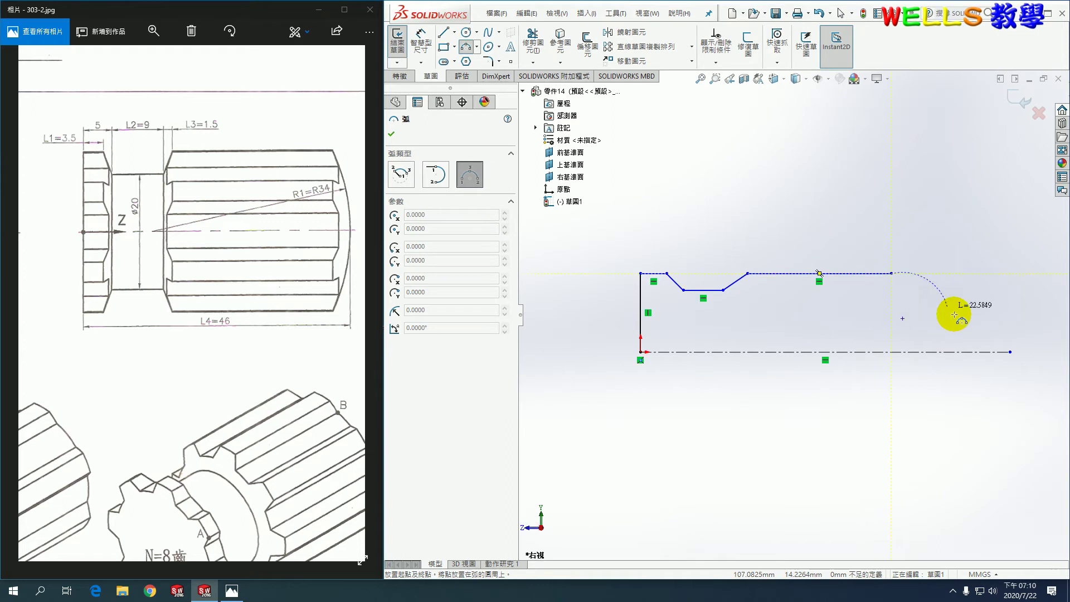
pyautogui.click(975, 352)
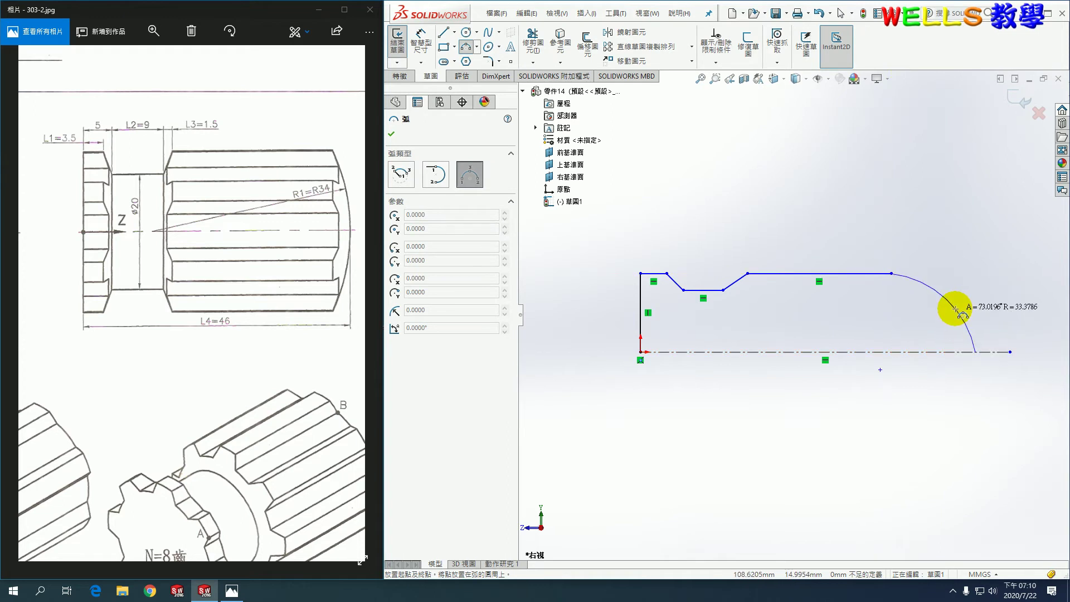
pyautogui.click(955, 308)
pyautogui.press('Escape')
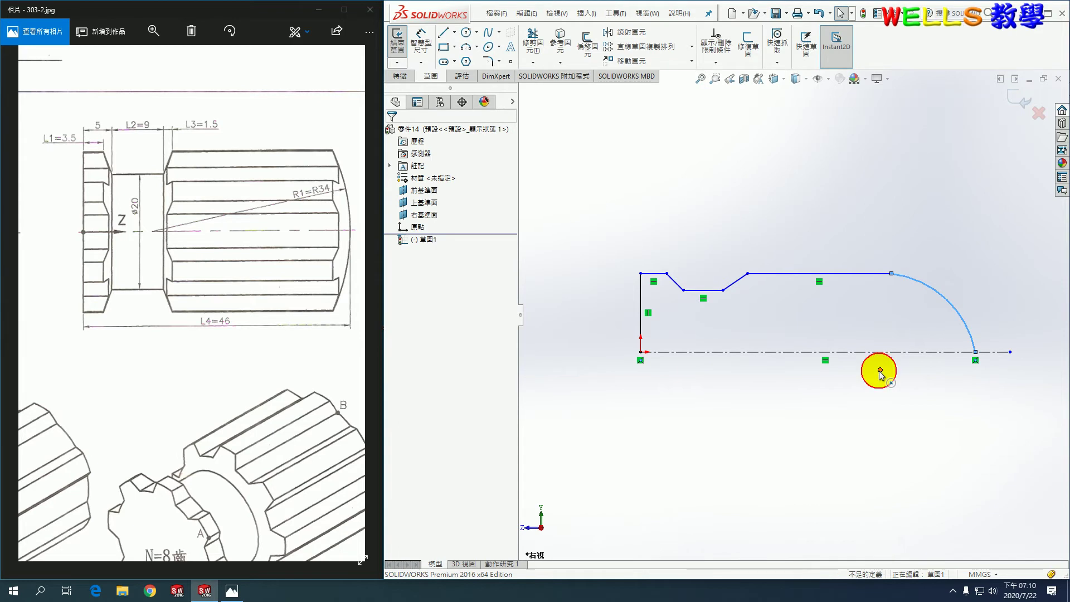
# - Close the profile with a bottom line from the origin to the arc's end
pyautogui.click(879, 370)
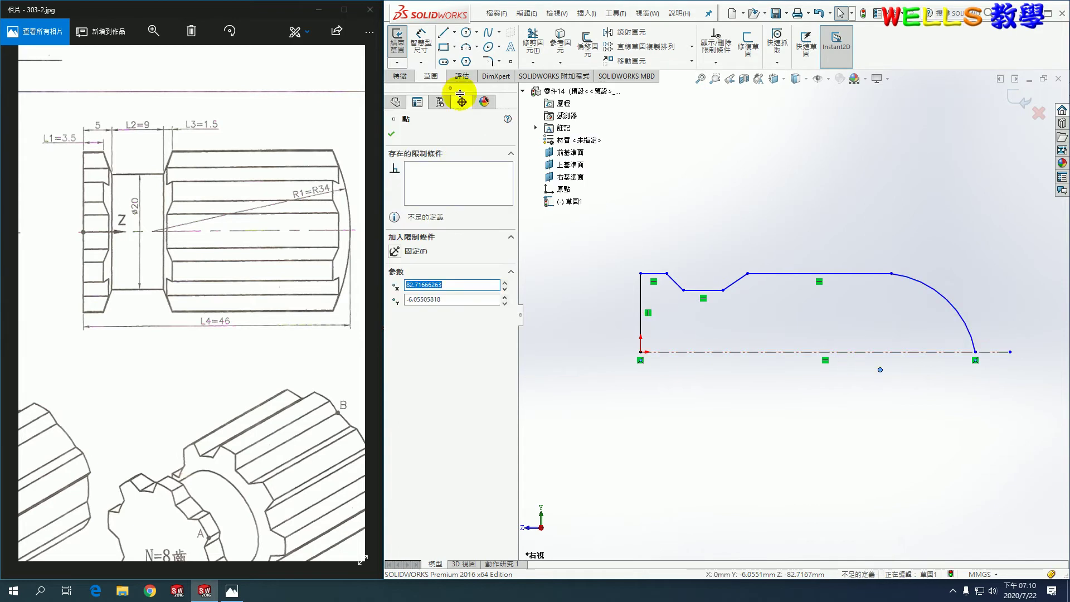
pyautogui.click(442, 32)
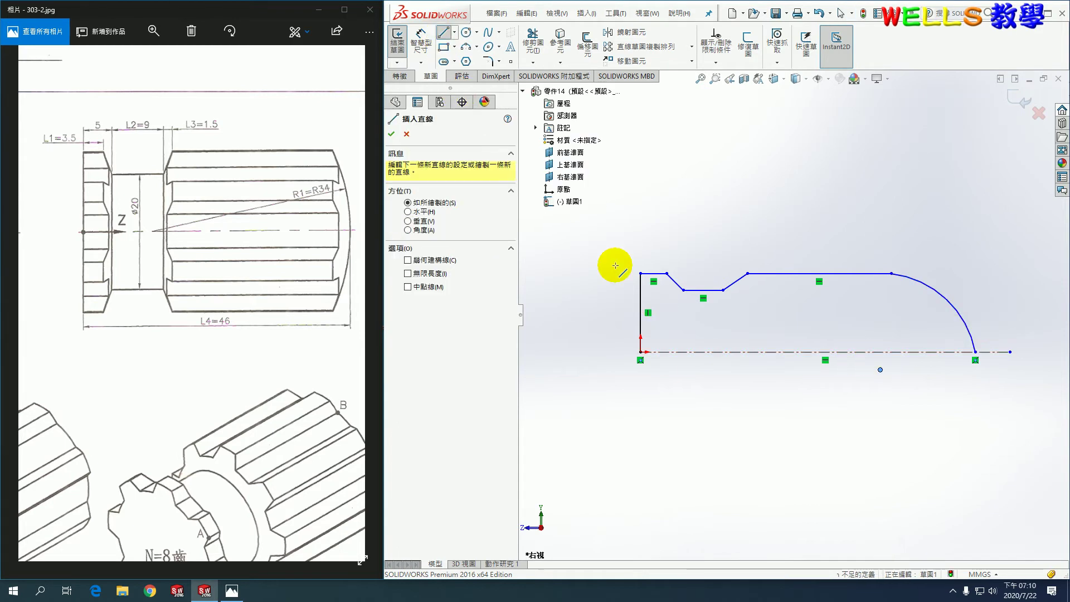
pyautogui.click(640, 352)
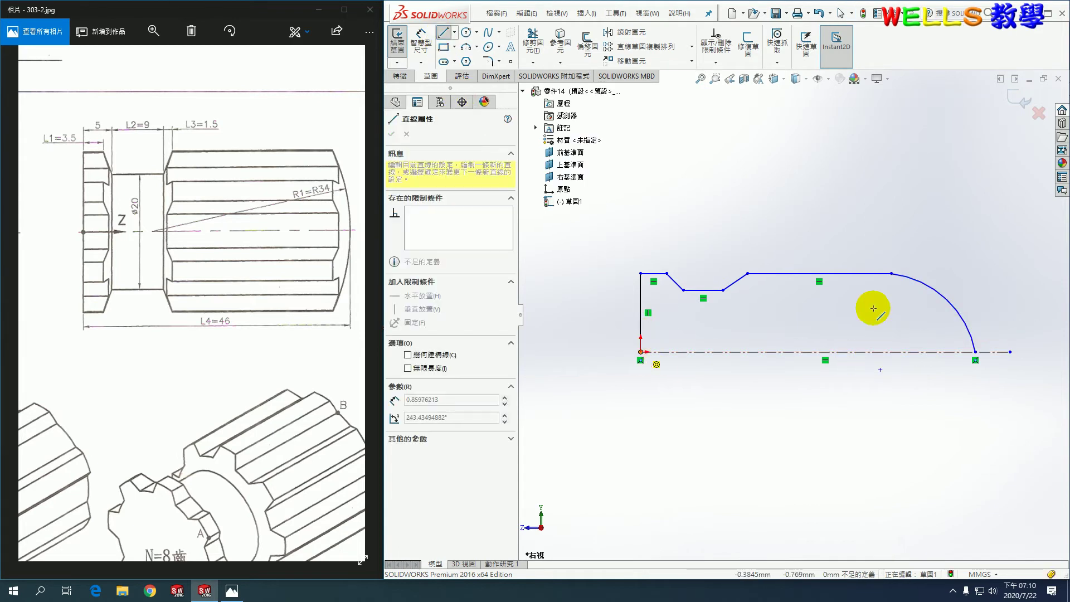
pyautogui.doubleClick(975, 352)
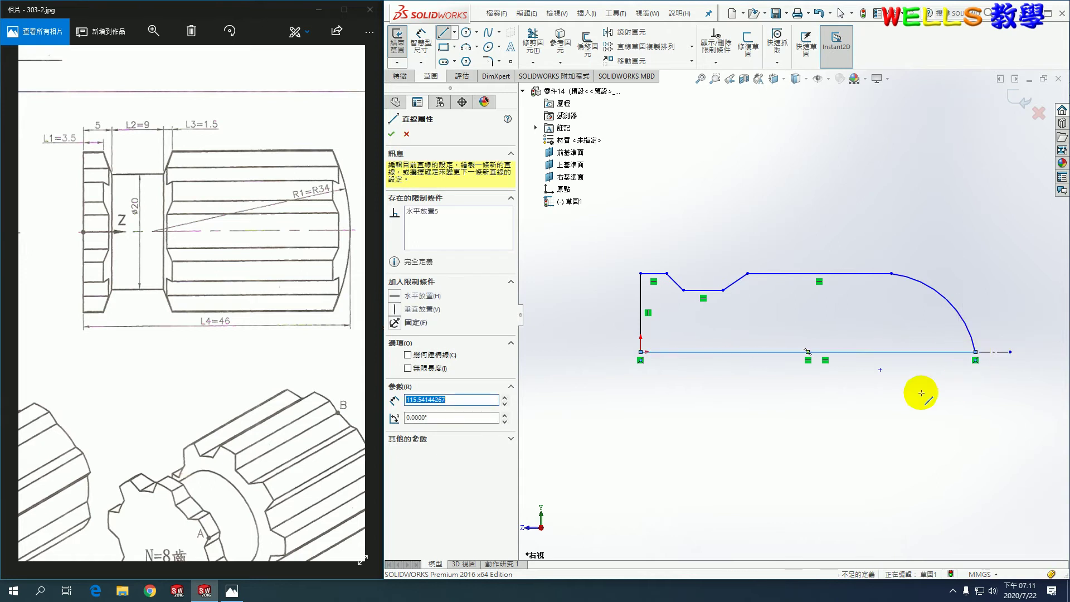
pyautogui.click(880, 370)
pyautogui.press('Escape')
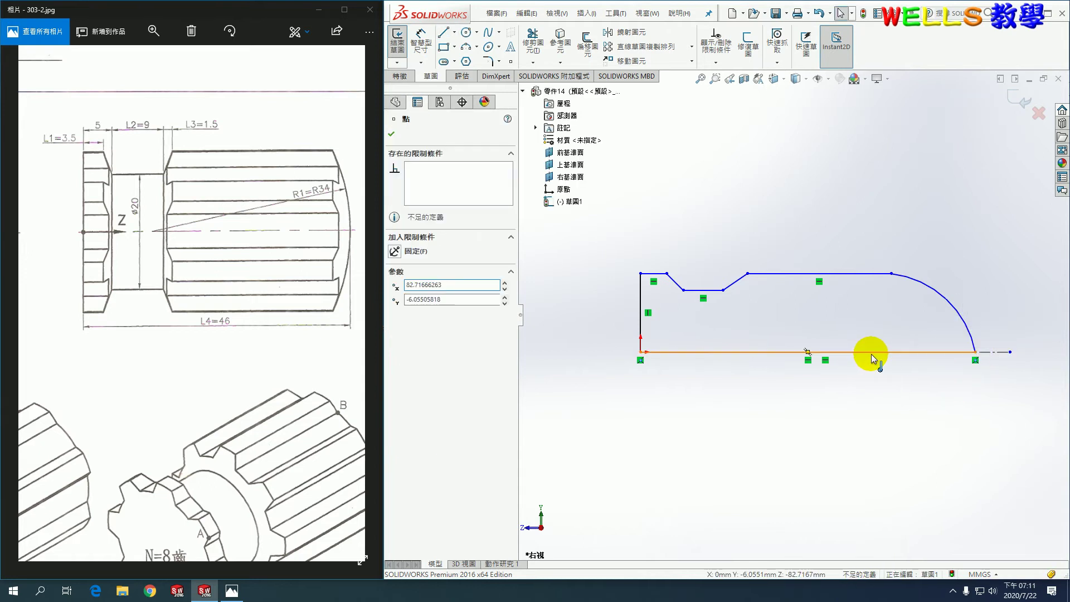
# - Make the arc centre coincident with the bottom line and the two top edges collinear
pyautogui.keyDown('ctrl'); pyautogui.click(872, 355); pyautogui.keyUp('ctrl')
pyautogui.click(397, 327)
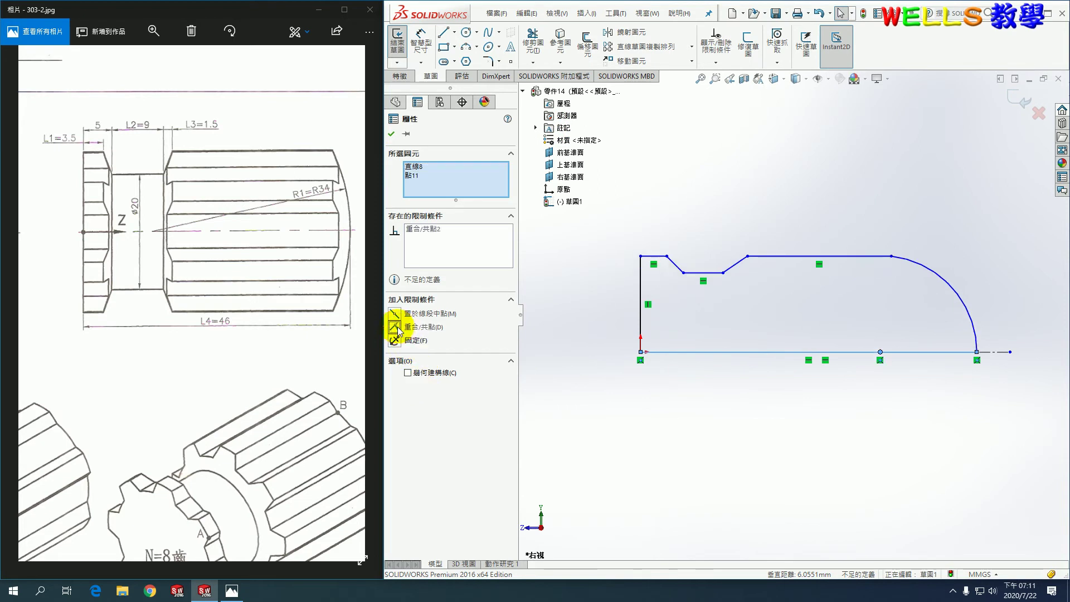
pyautogui.click(649, 257)
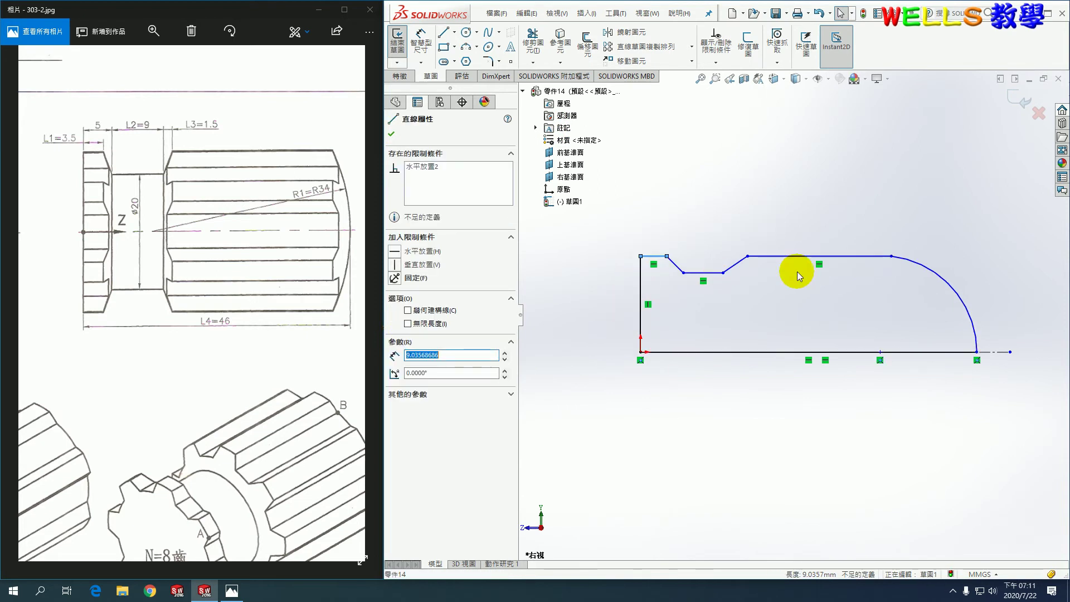
pyautogui.keyDown('ctrl'); pyautogui.click(797, 259); pyautogui.keyUp('ctrl')
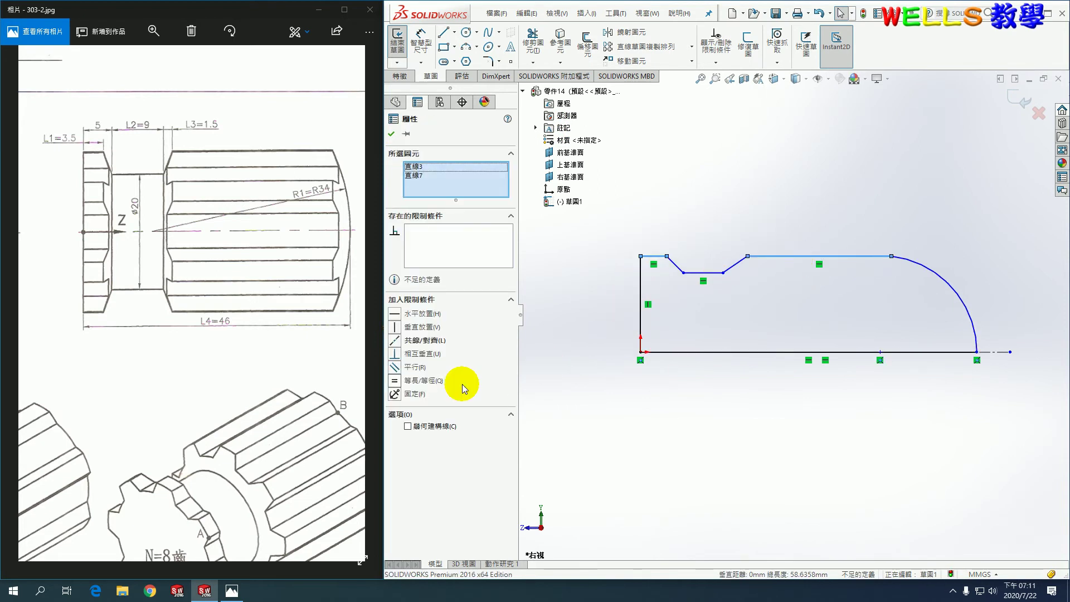
pyautogui.click(396, 341)
pyautogui.click(706, 195)
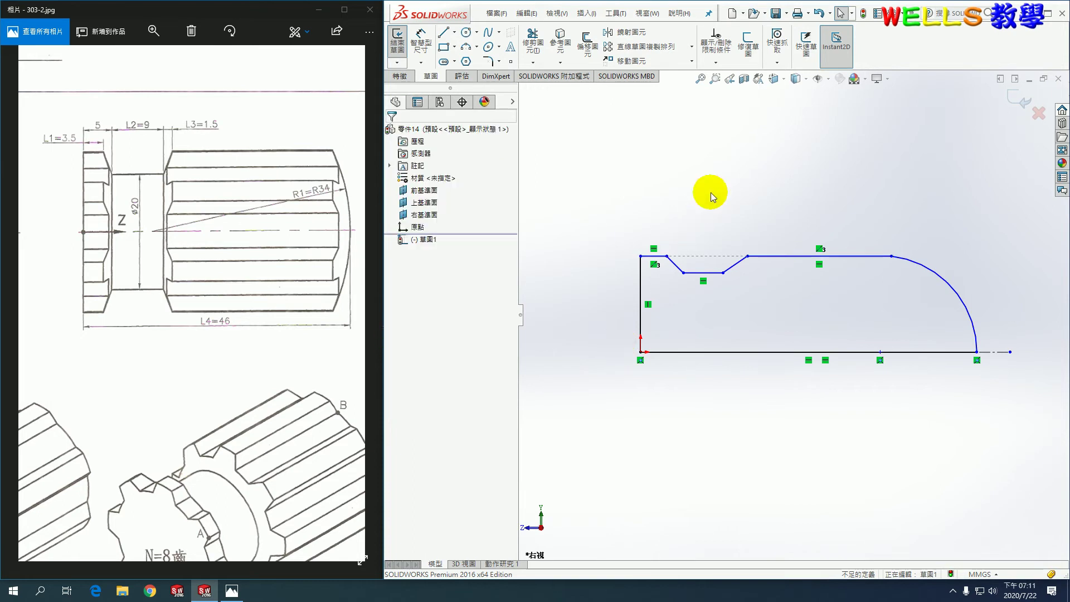
# - Dimension the shaft's diameters: 28 at full size and 20 at the groove
pyautogui.click(421, 40)
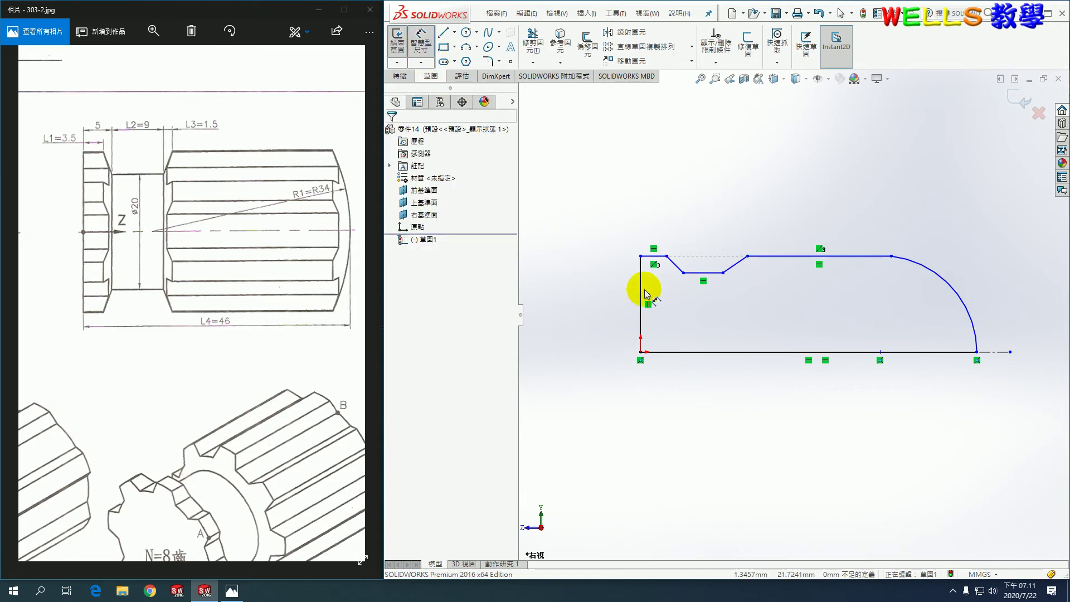
pyautogui.click(641, 256)
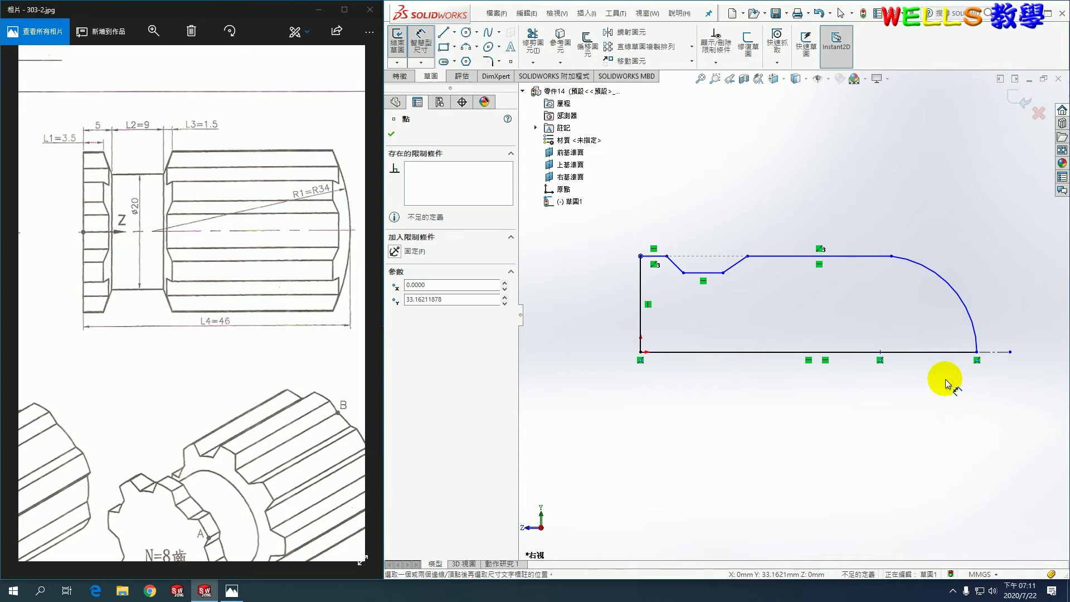
pyautogui.click(1001, 356)
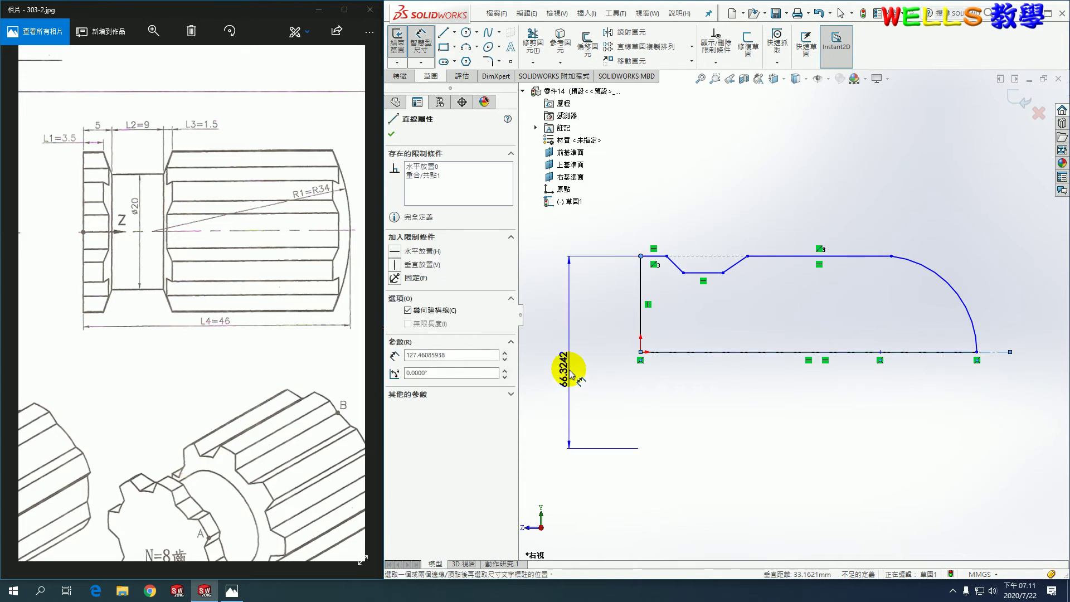
pyautogui.click(572, 374)
pyautogui.moveTo(153, 223)
pyautogui.mouseDown()
pyautogui.moveTo(246, 234)
pyautogui.moveTo(95, 258)
pyautogui.mouseUp()
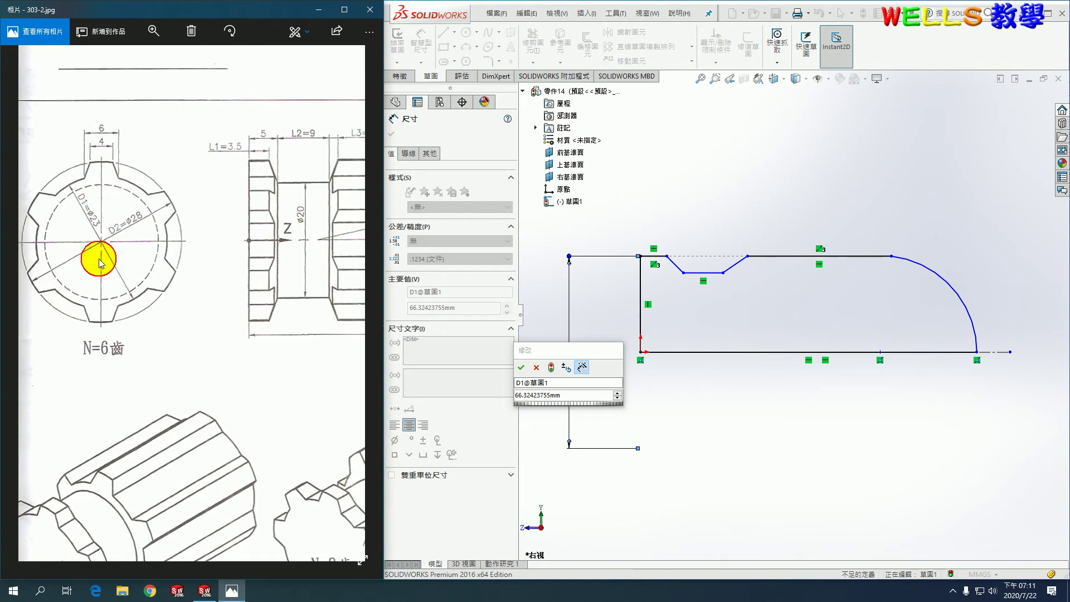
pyautogui.click(566, 395)
pyautogui.write('28')
pyautogui.press('Return')
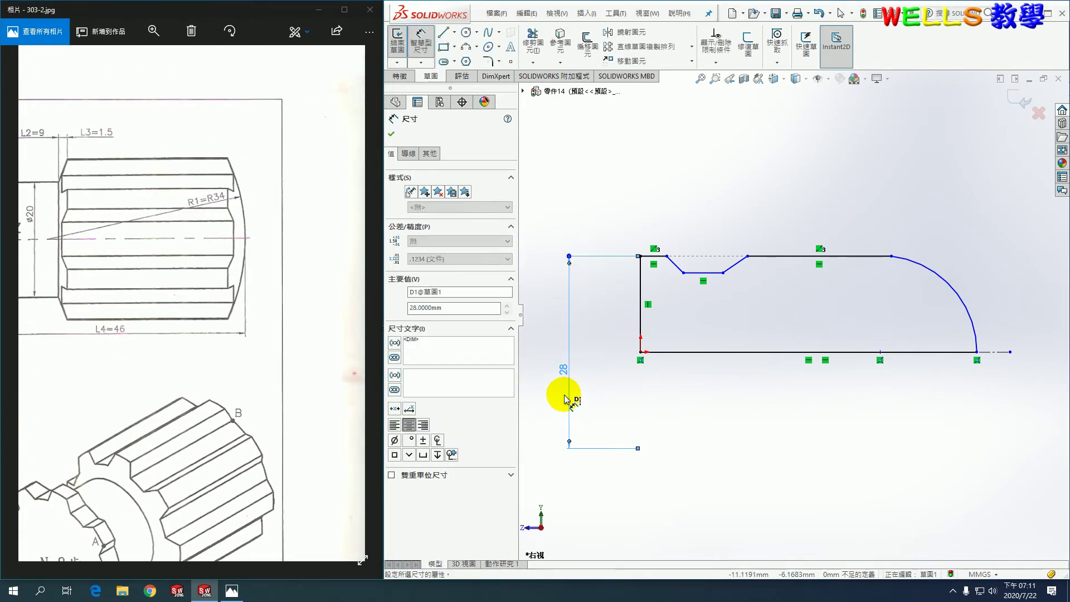
pyautogui.click(719, 273)
pyautogui.click(997, 352)
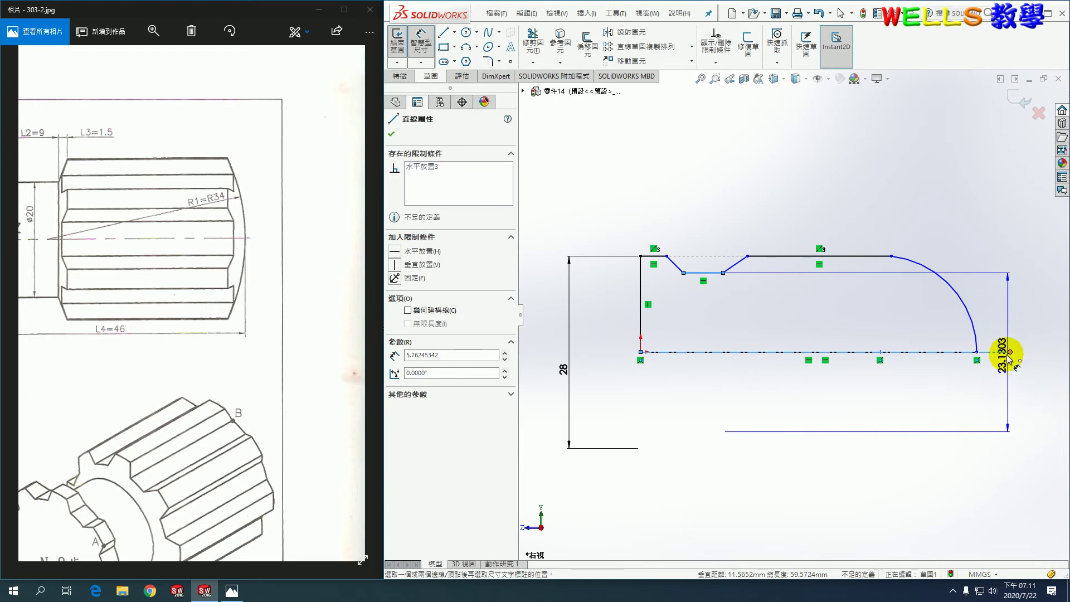
pyautogui.click(701, 333)
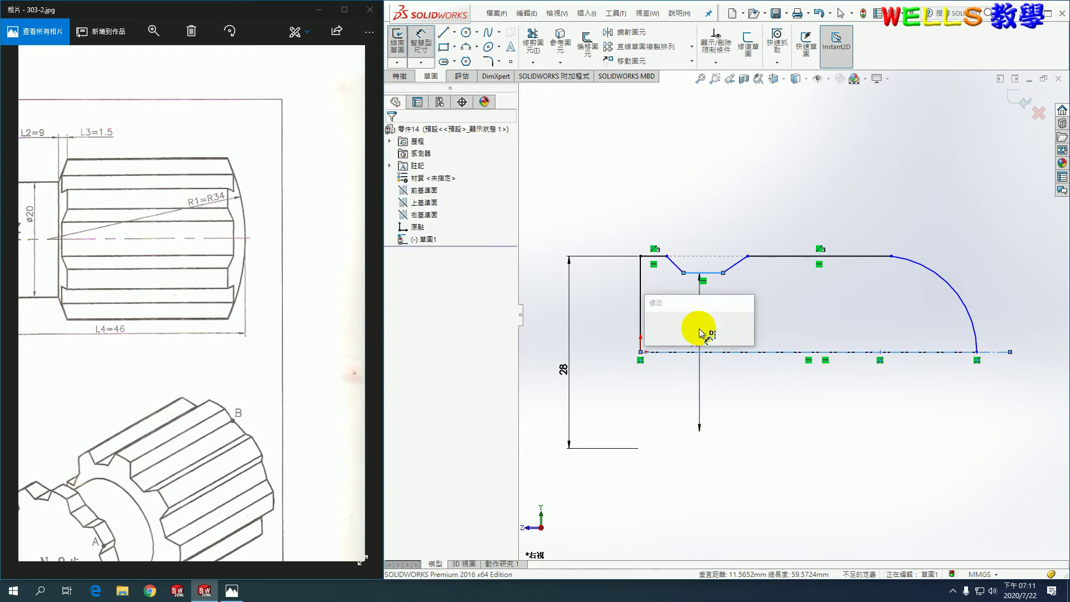
pyautogui.write('20')
pyautogui.press('Return')
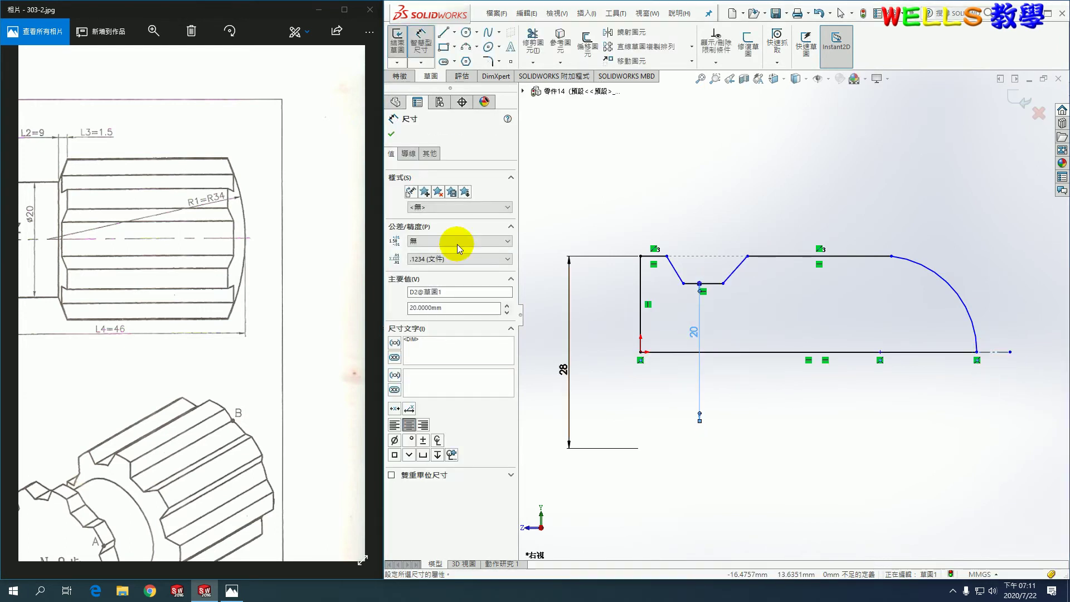
# - Add the 3.5 and 5 lengths at the shaft's left end
pyautogui.moveTo(202, 232); pyautogui.dragTo(279, 240)
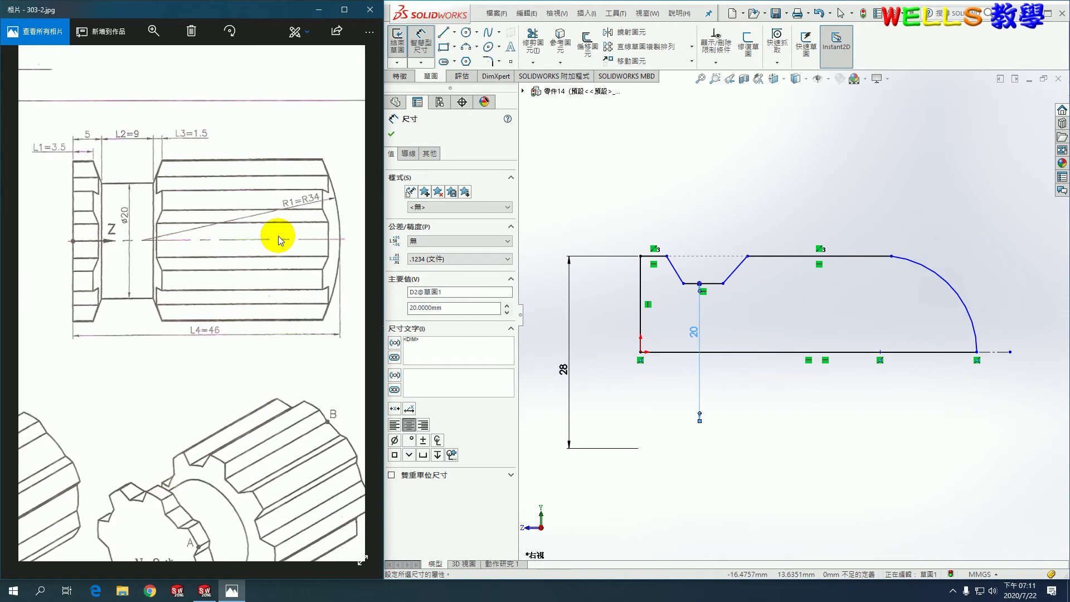
pyautogui.click(648, 257)
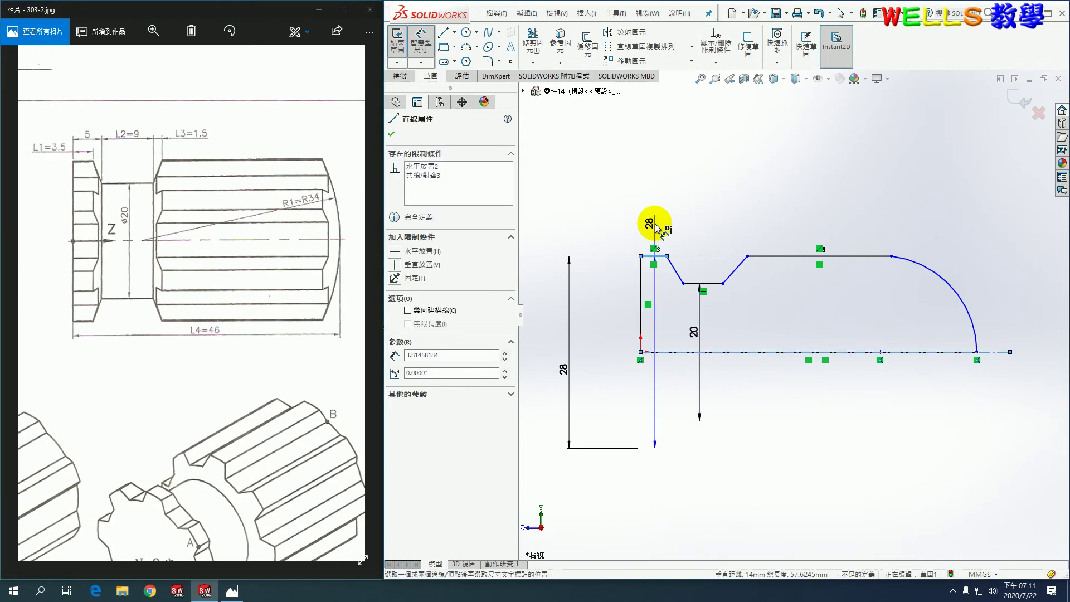
pyautogui.press('Escape')
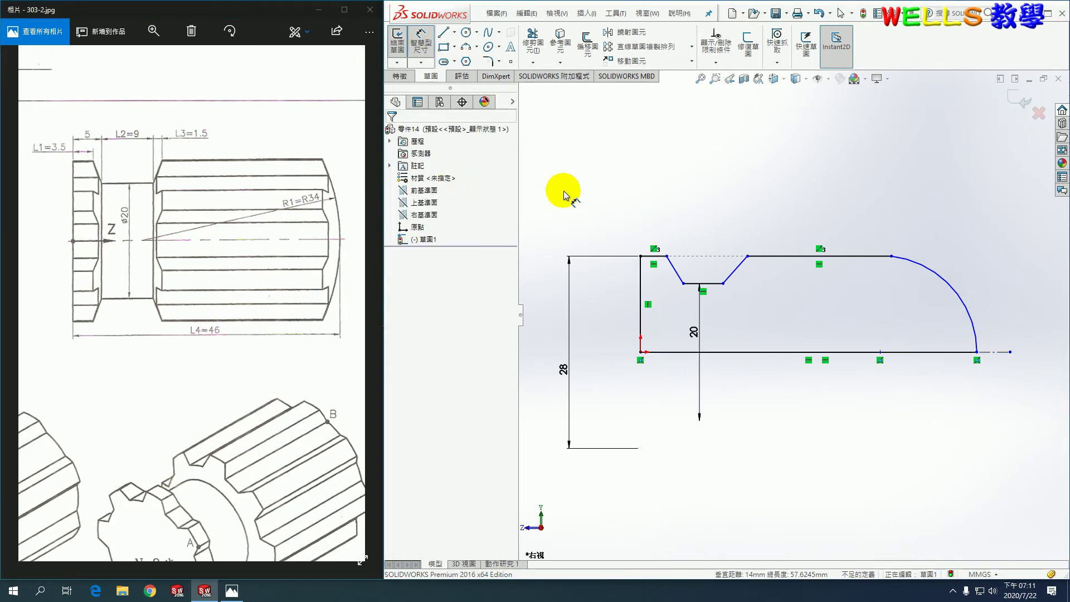
pyautogui.click(650, 257)
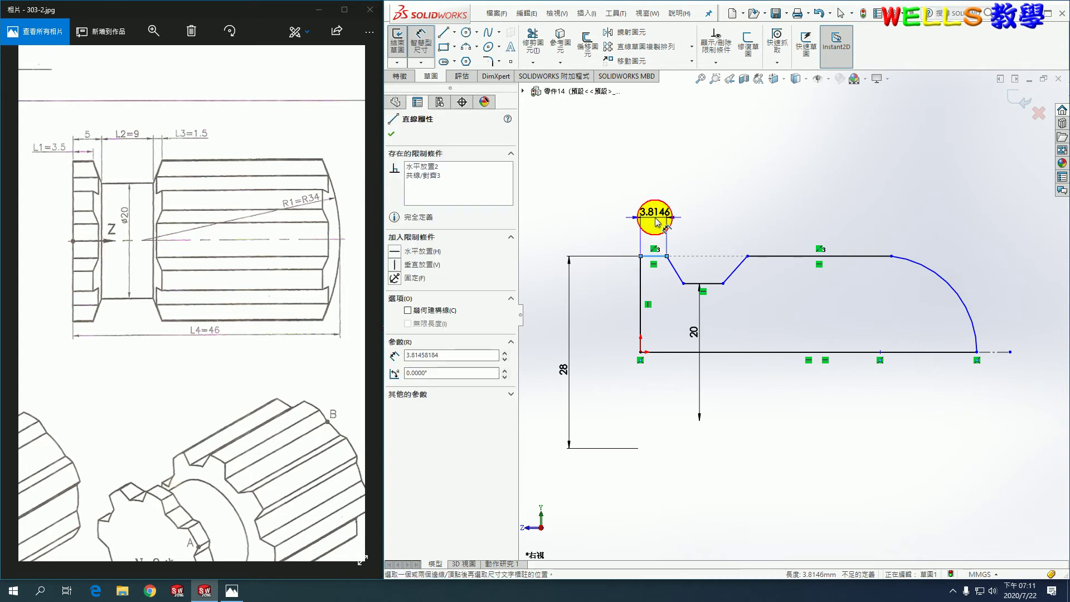
pyautogui.click(657, 222)
pyautogui.write('5')
pyautogui.press('Return')
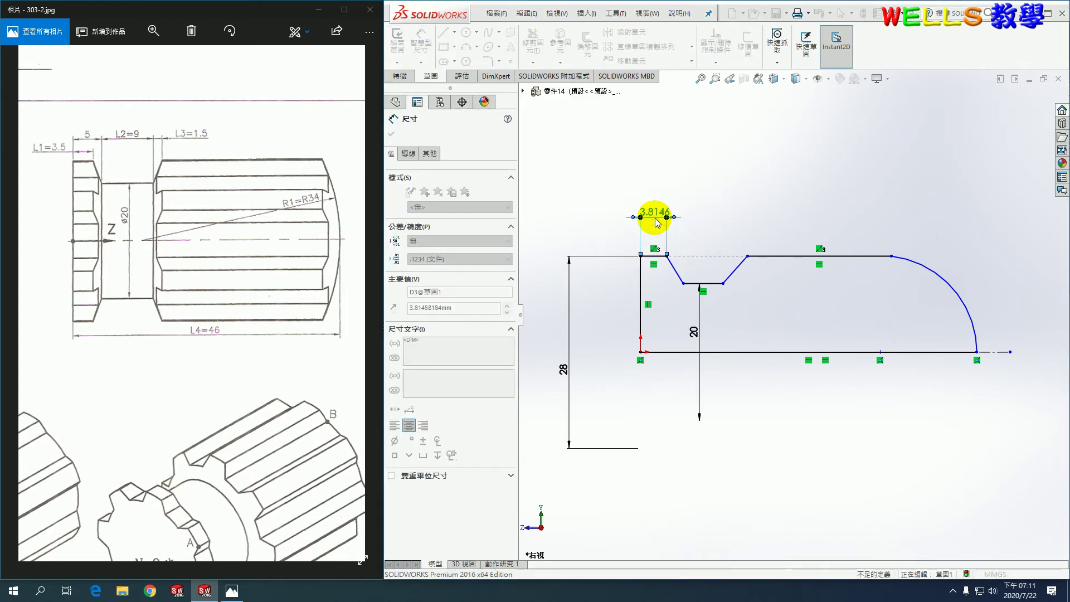
pyautogui.click(640, 257)
pyautogui.click(683, 283)
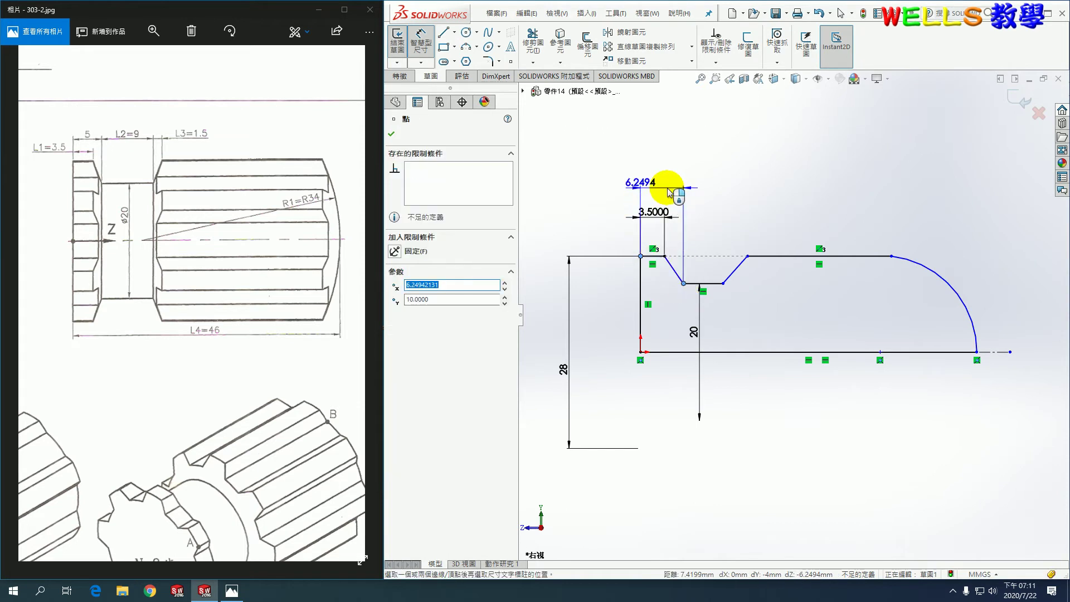
pyautogui.click(668, 192)
pyautogui.write('5')
pyautogui.press('Return')
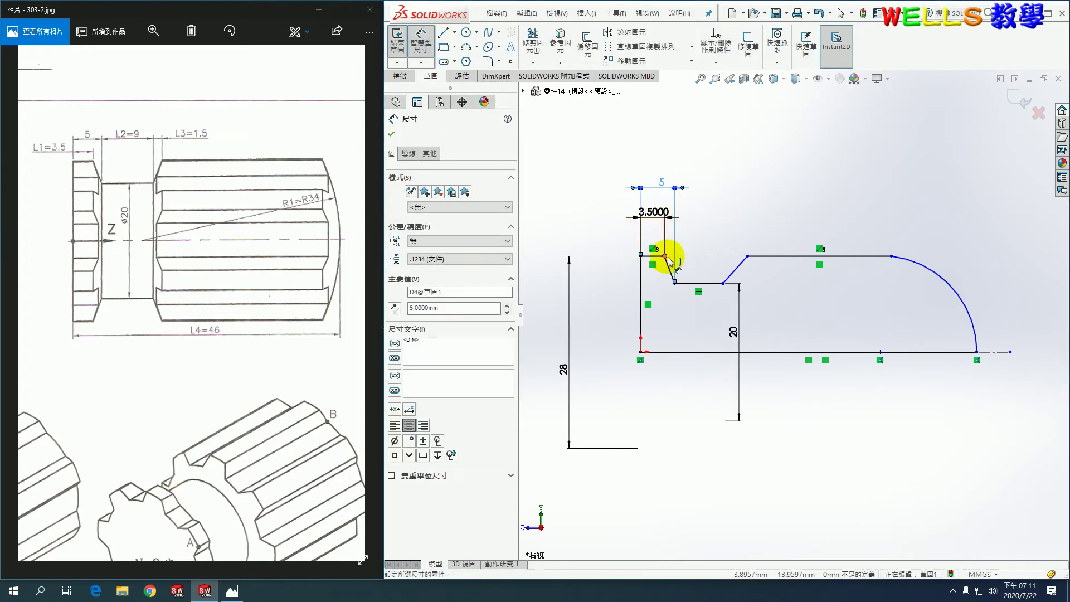
# - Set the groove width to 9 and the slope width to 1.5
pyautogui.click(688, 290)
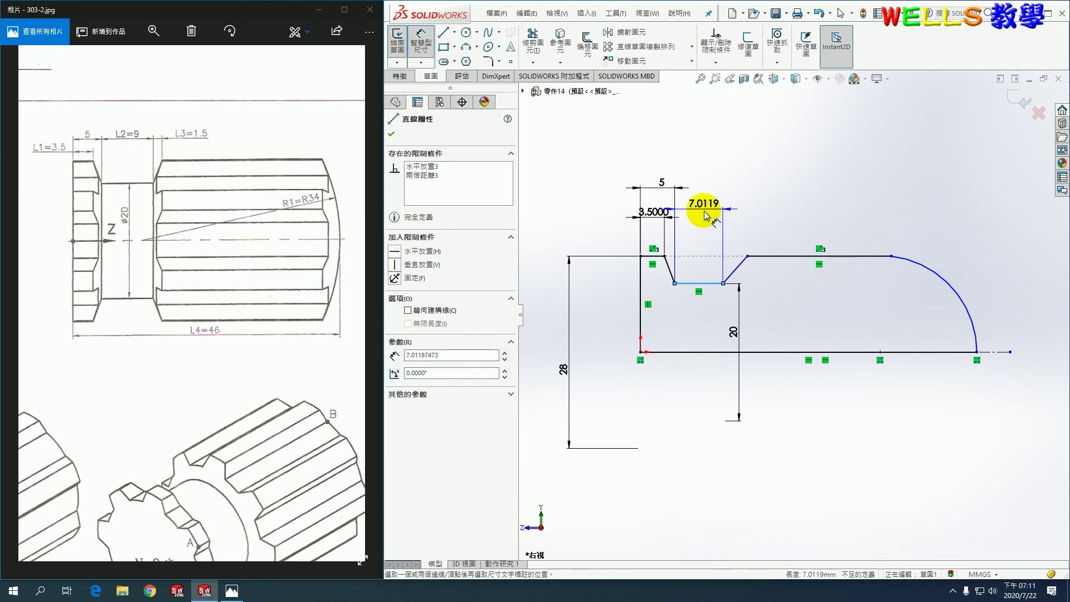
pyautogui.click(701, 192)
pyautogui.write('9')
pyautogui.press('Return')
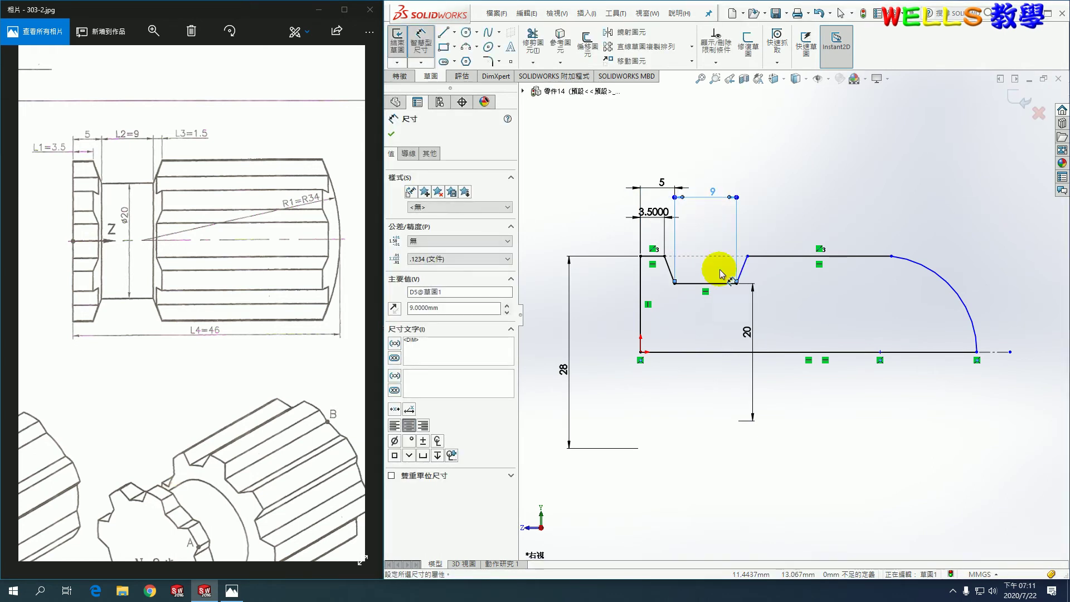
pyautogui.click(746, 258)
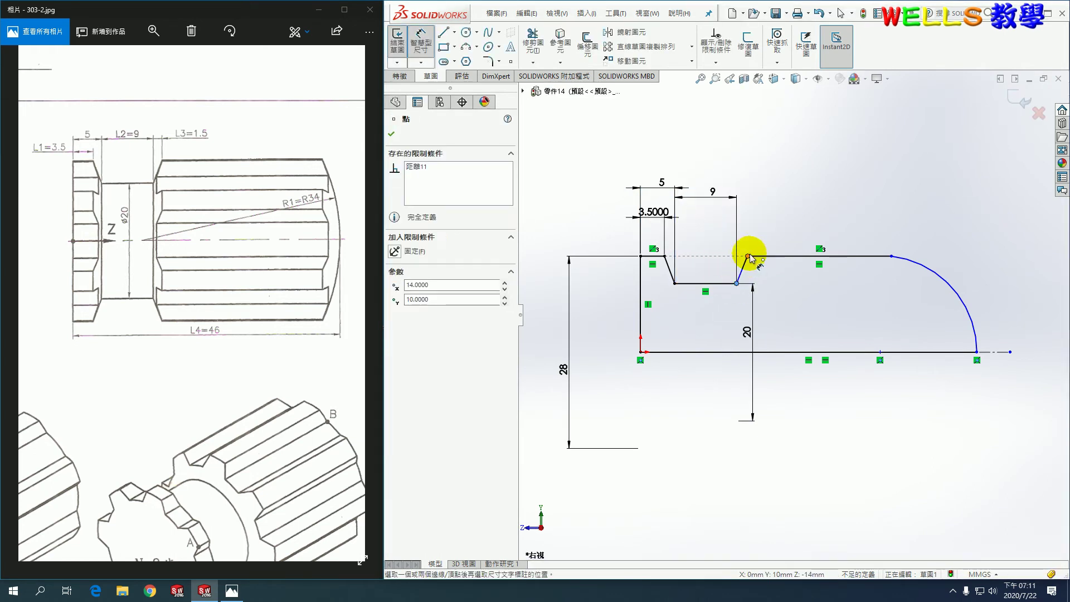
pyautogui.click(747, 257)
pyautogui.click(748, 187)
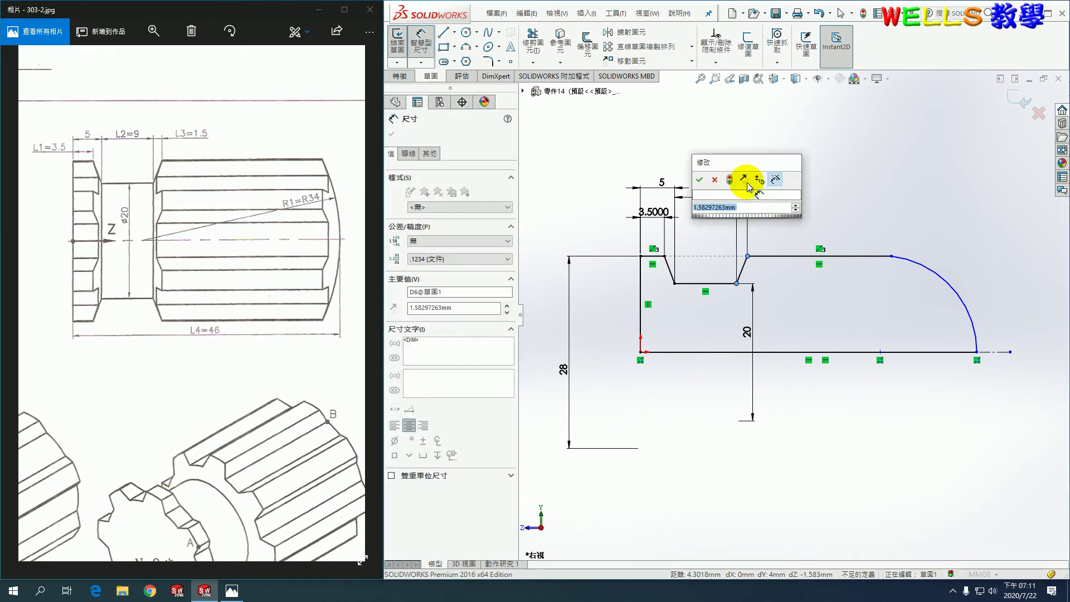
pyautogui.write('1.5')
pyautogui.press('Return')
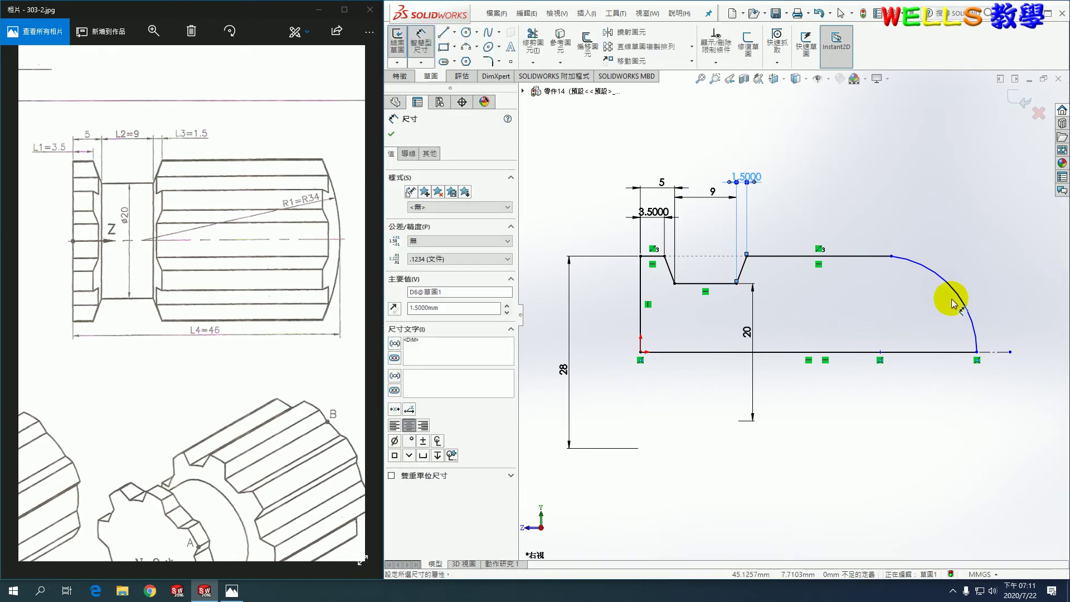
# - Give the end arc radius R34 and the profile an overall length of 46
pyautogui.click(956, 295)
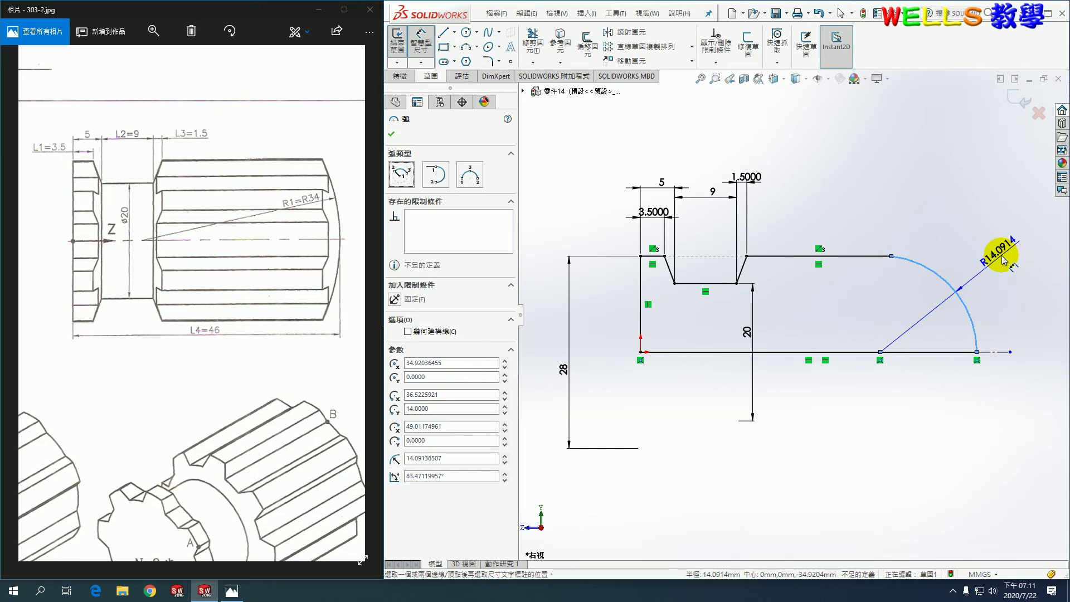
pyautogui.click(1001, 260)
pyautogui.write('34')
pyautogui.press('Return')
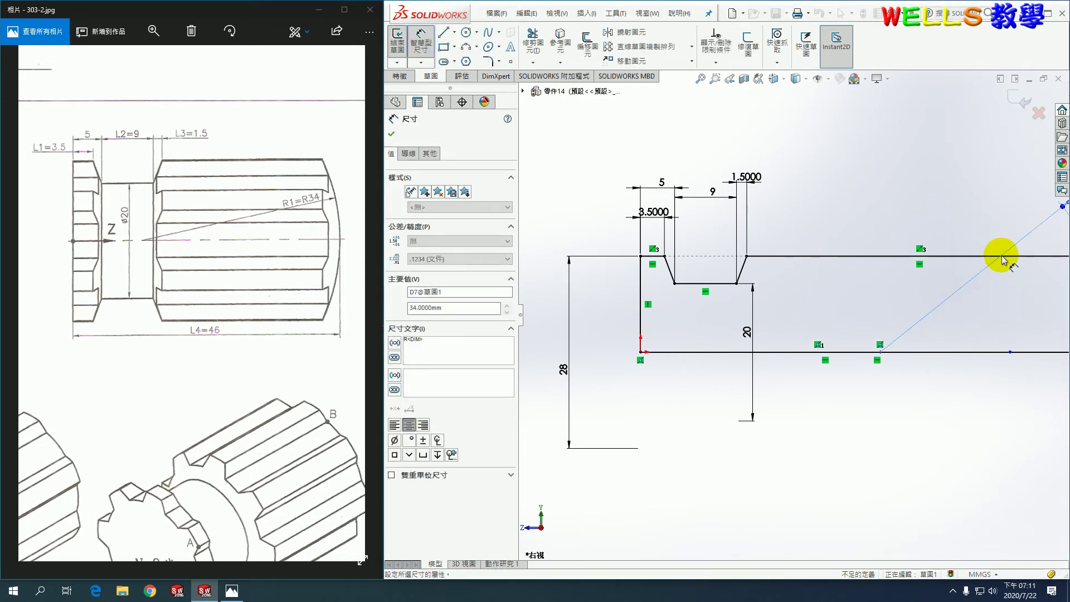
pyautogui.scroll(3, 869, 331)
pyautogui.scroll(-1, 886, 335)
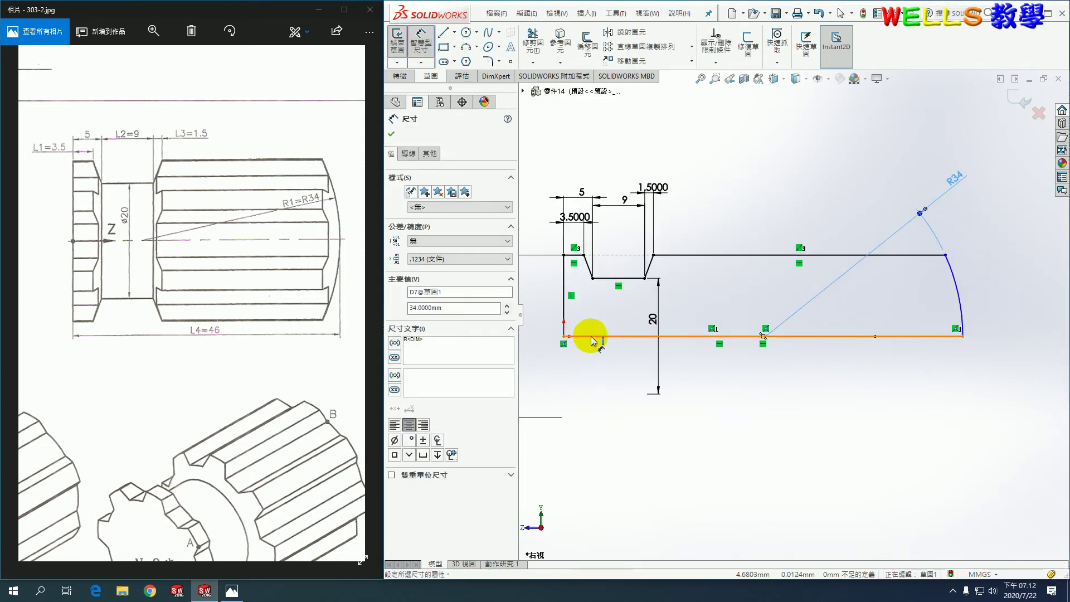
pyautogui.click(564, 305)
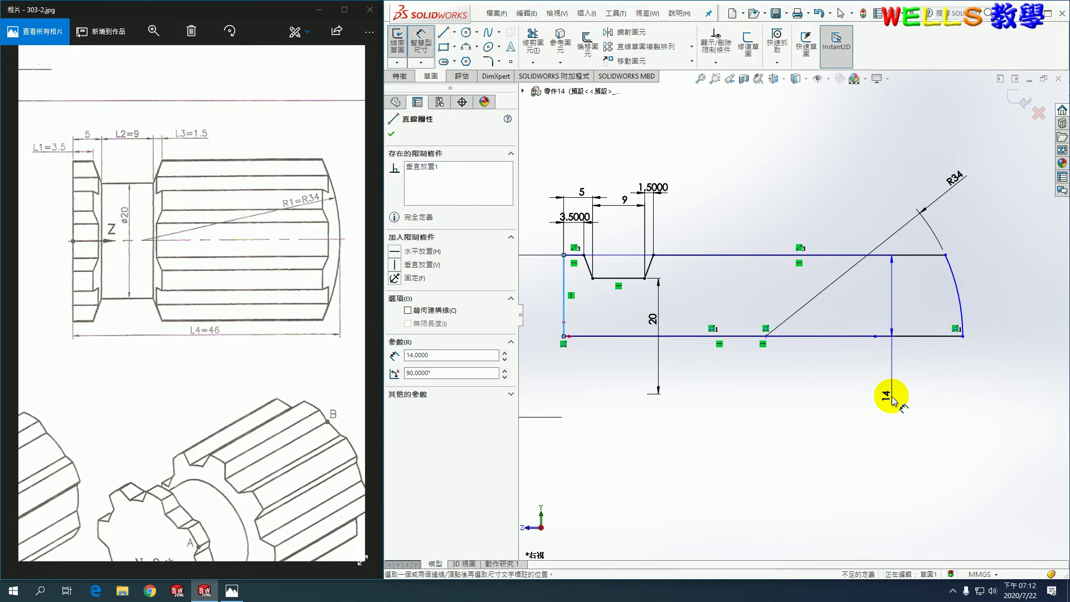
pyautogui.click(963, 337)
pyautogui.click(766, 389)
pyautogui.write('46')
pyautogui.press('Return')
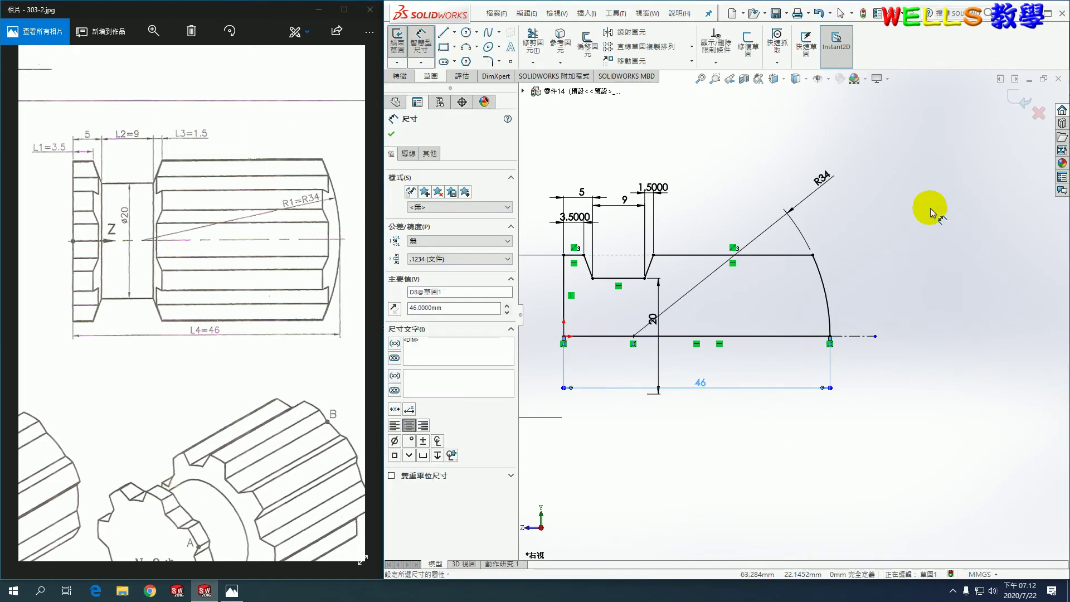
pyautogui.press('Escape')
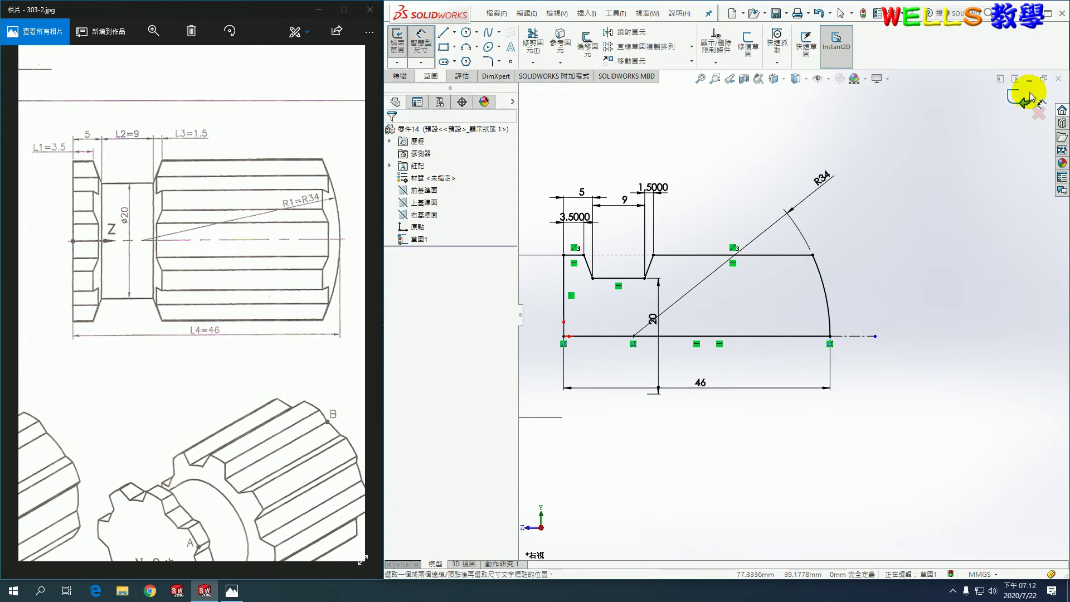
# - Revolve the profile 360° about the centerline into the solid Revolve1
pyautogui.moveTo(936, 156); pyautogui.dragTo(755, 282, button='right')
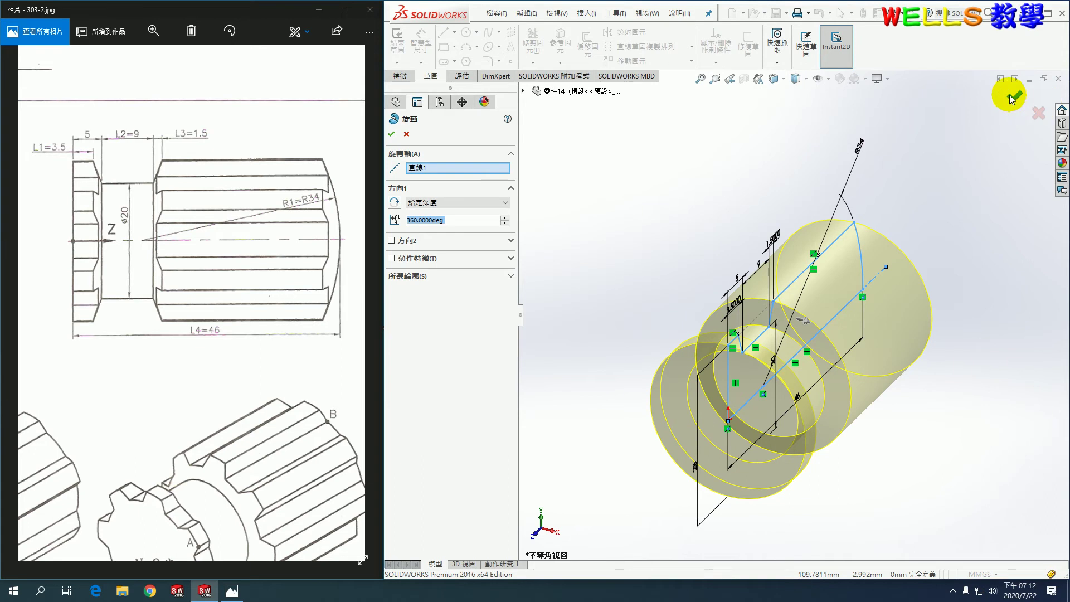
pyautogui.press('Return')
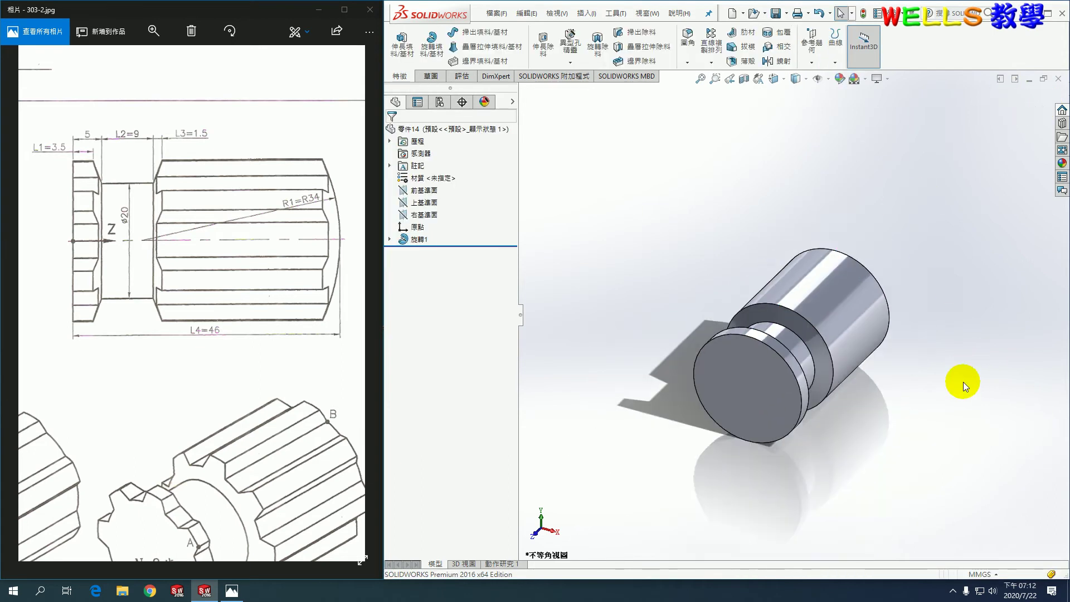
pyautogui.moveTo(108, 297); pyautogui.dragTo(216, 291)
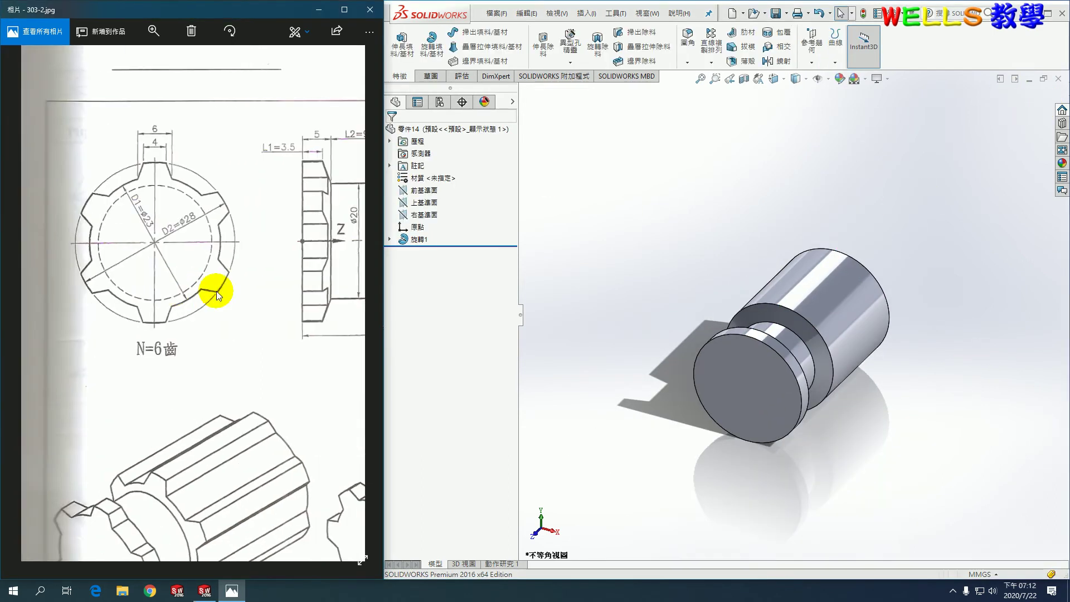
pyautogui.click(578, 212)
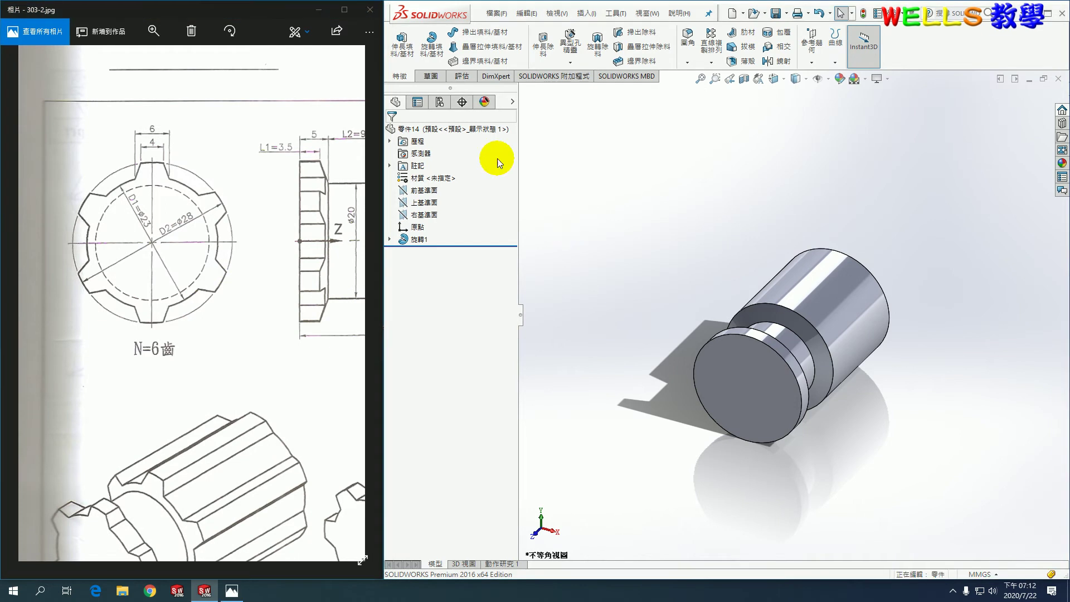
pyautogui.click(439, 82)
pyautogui.click(396, 39)
# - Convert the shaft's circular end face into sketch edges
pyautogui.click(743, 387)
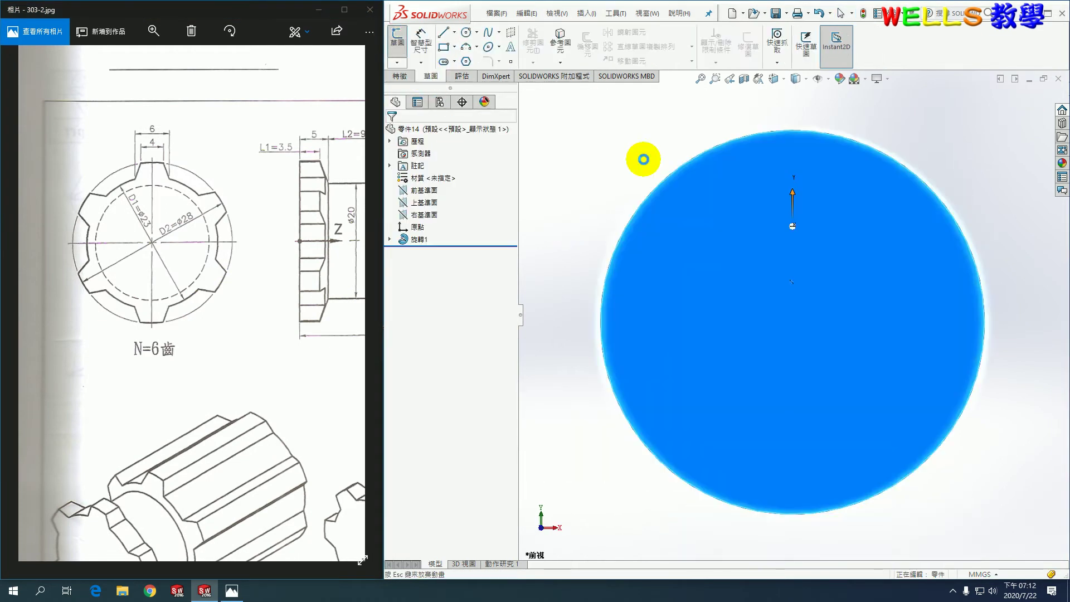
pyautogui.click(554, 52)
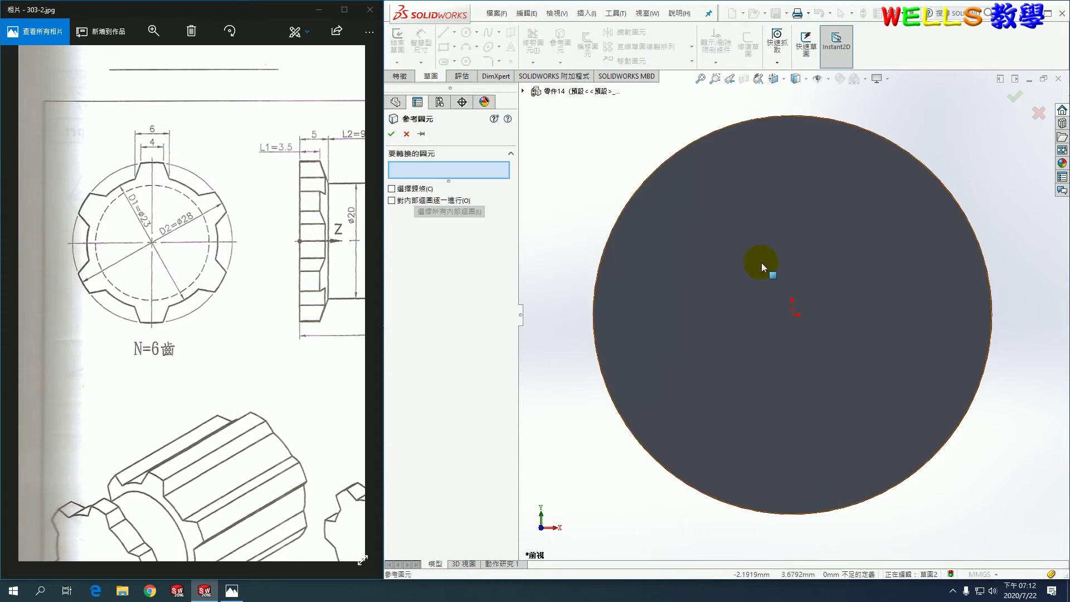
pyautogui.click(761, 263)
pyautogui.click(391, 135)
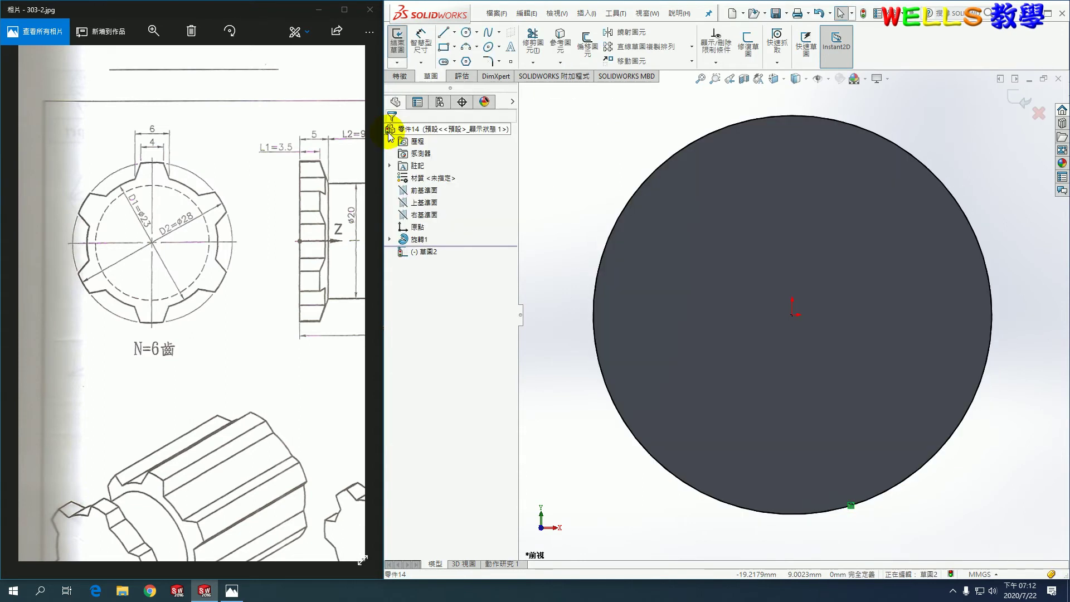
# - Draw a circle centred on the origin and dimension its diameter as 23
pyautogui.click(466, 33)
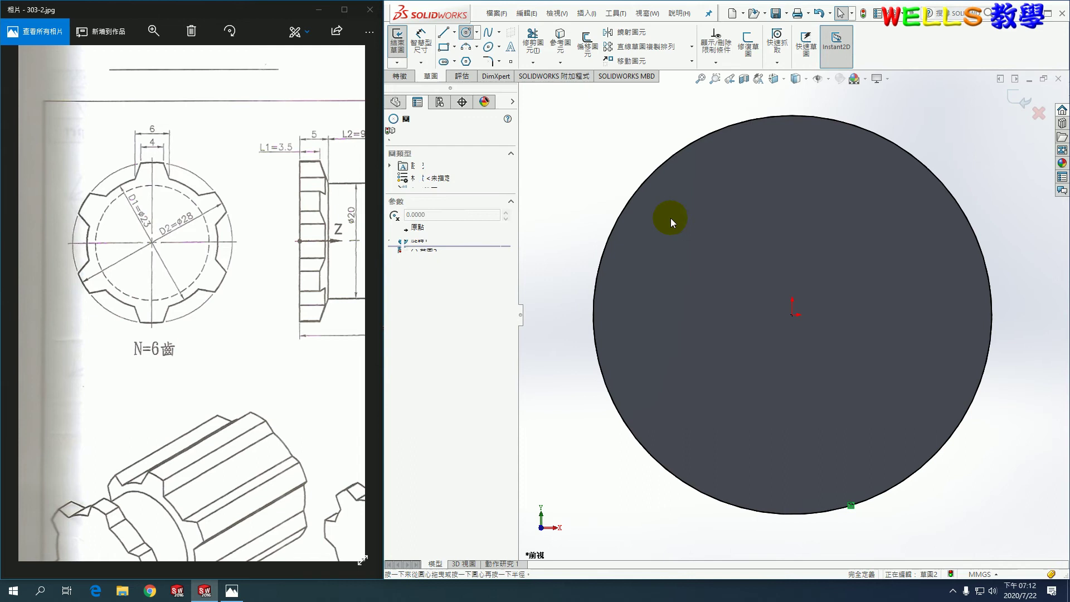
pyautogui.click(794, 316)
pyautogui.click(901, 405)
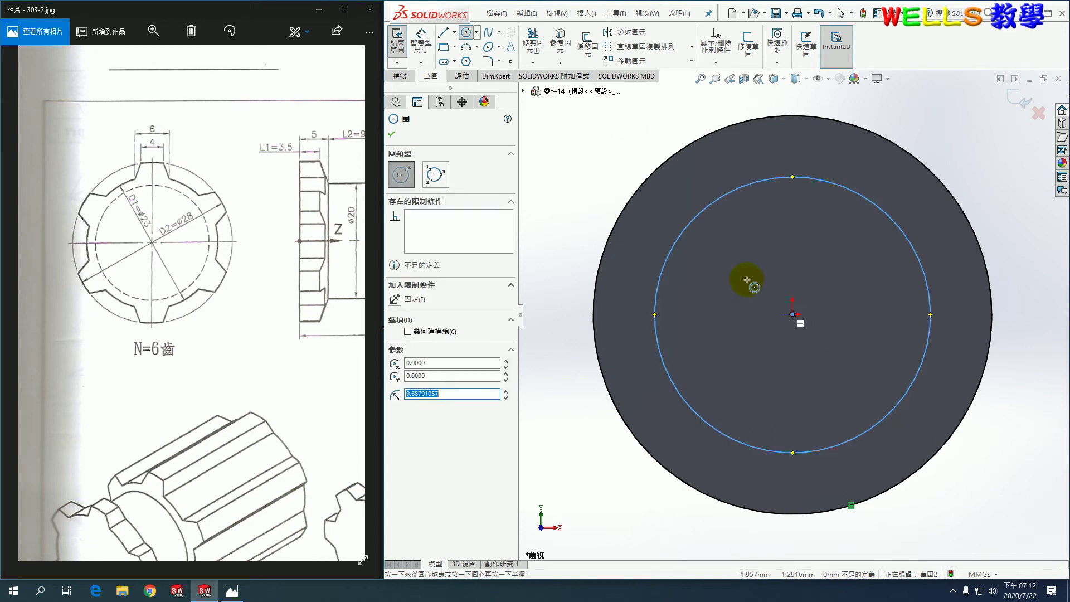
pyautogui.click(422, 44)
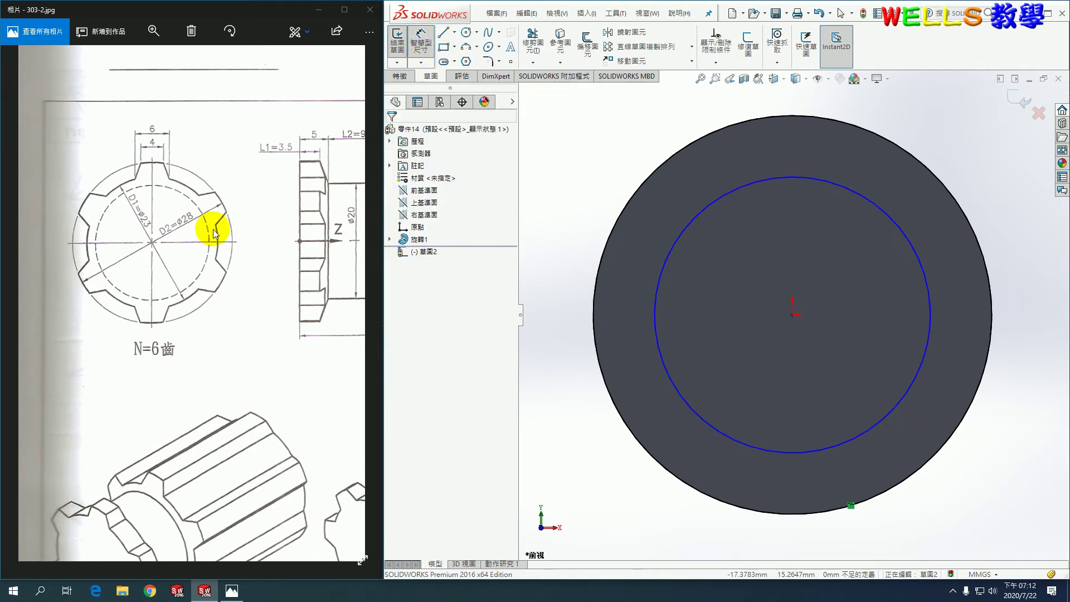
pyautogui.click(901, 226)
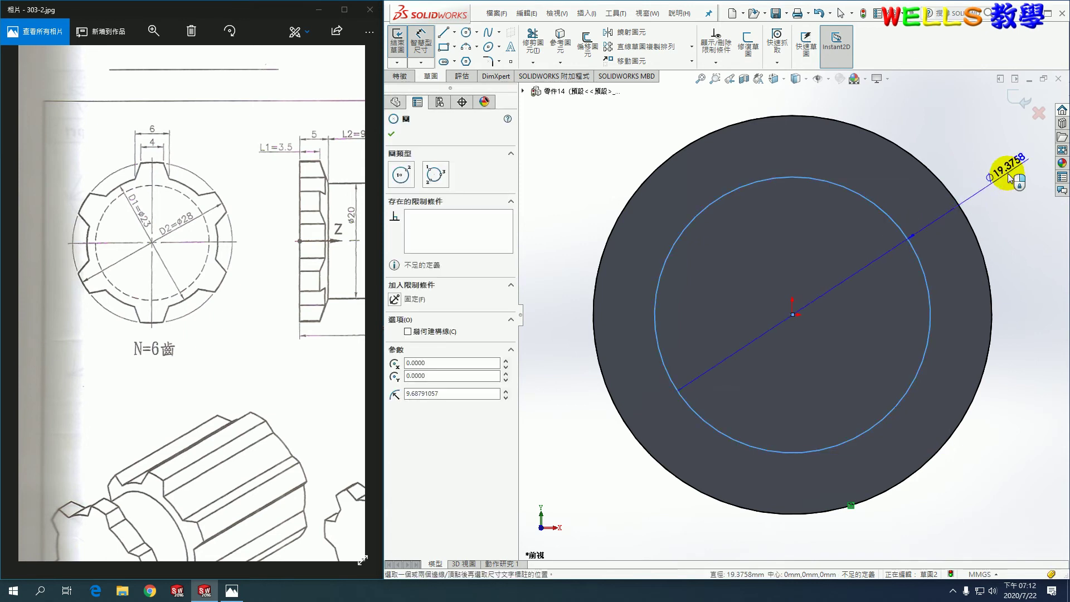
pyautogui.click(1000, 167)
pyautogui.write('23')
pyautogui.press('Return')
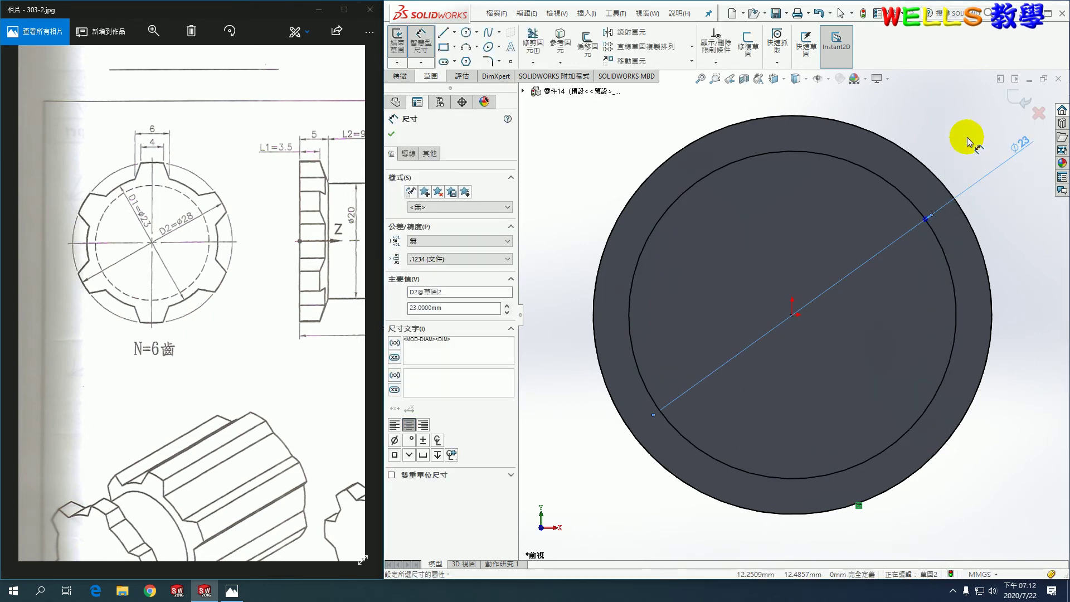
# - Draw a vertical construction centreline up from the circle centre
pyautogui.click(444, 36)
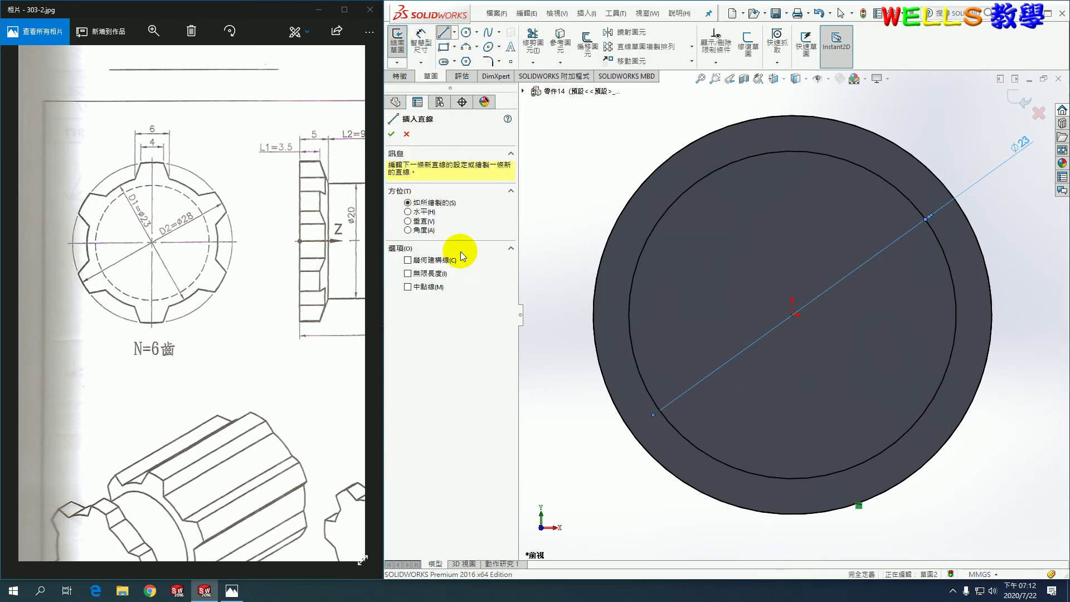
pyautogui.click(442, 261)
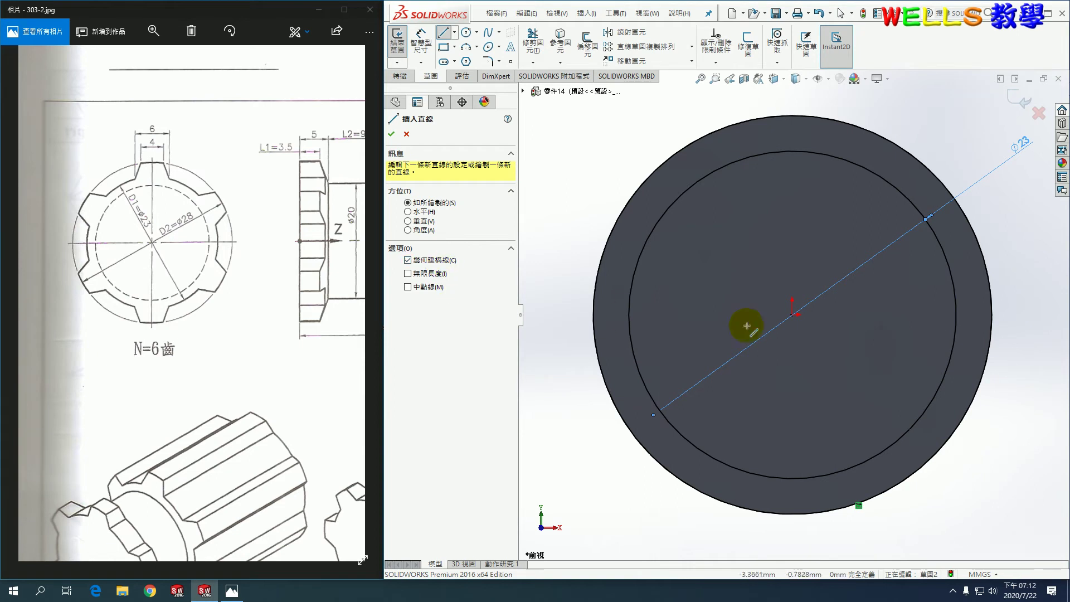
pyautogui.click(793, 315)
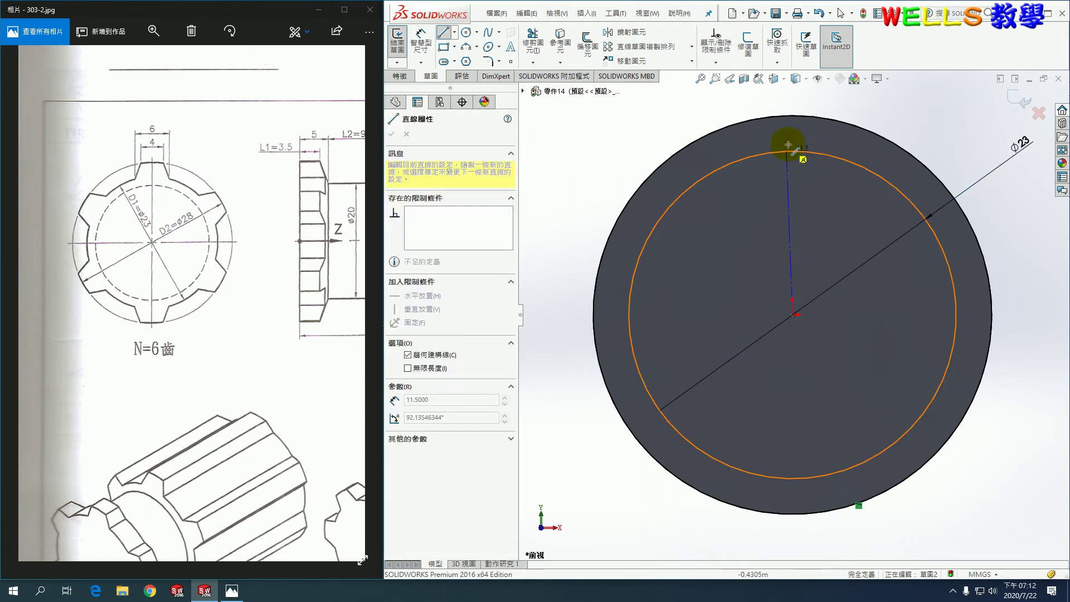
pyautogui.click(793, 93)
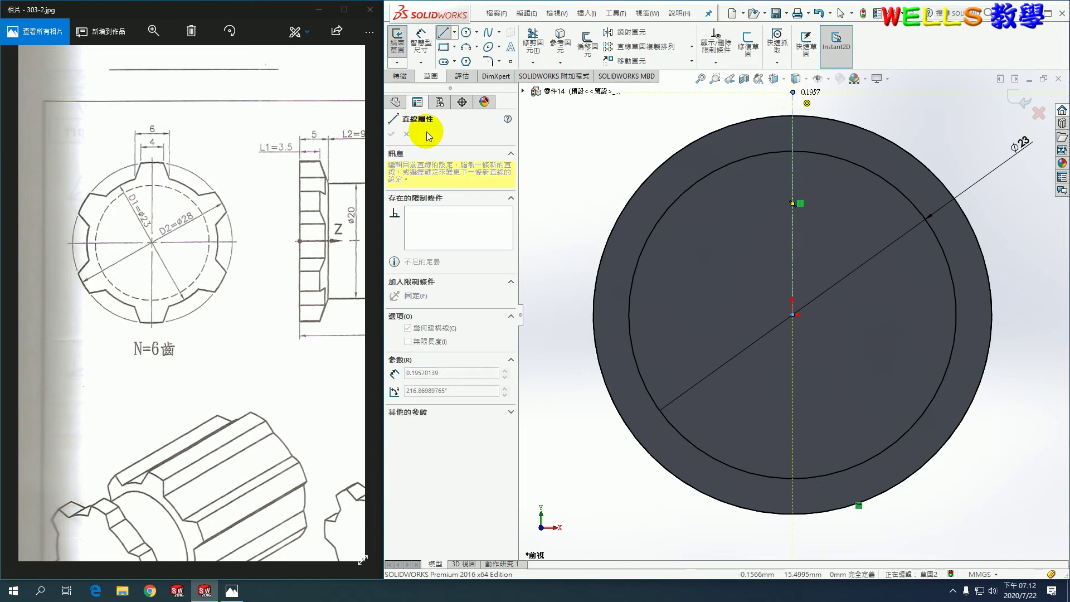
pyautogui.press('Escape')
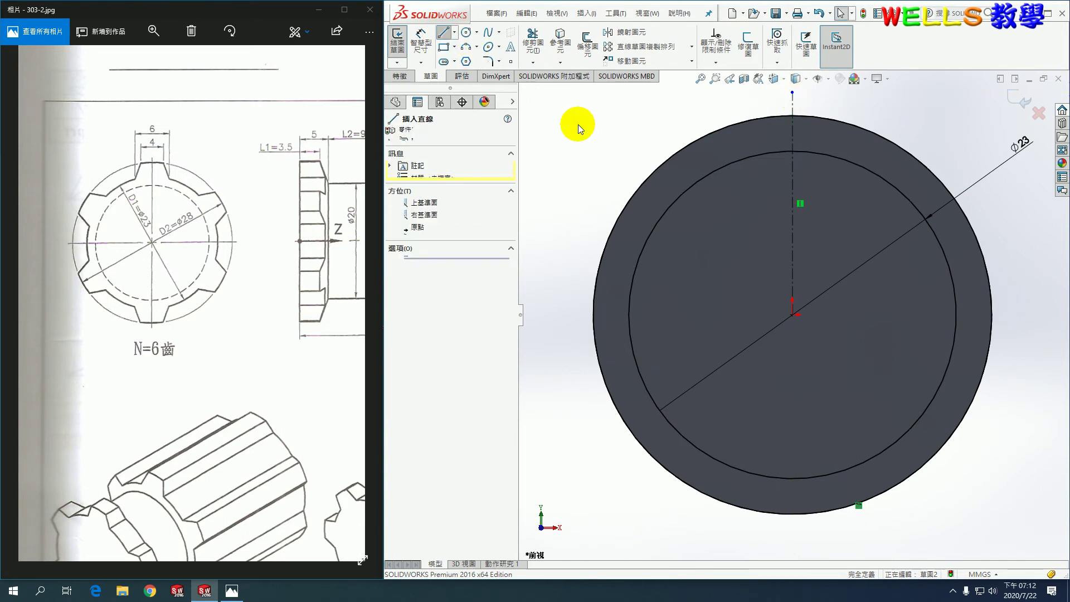
pyautogui.scroll(-2, 833, 157)
pyautogui.scroll(-2, 834, 158)
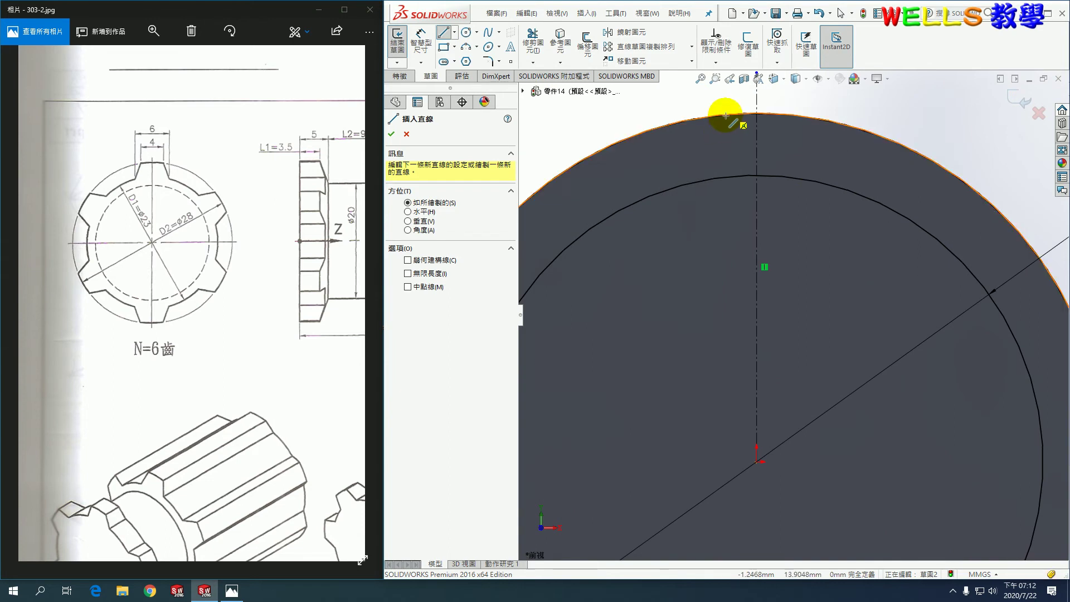
# - Draw two tooth side lines from outer to inner circle, symmetric about the centreline
pyautogui.click(725, 115)
pyautogui.click(703, 173)
pyautogui.press('Escape')
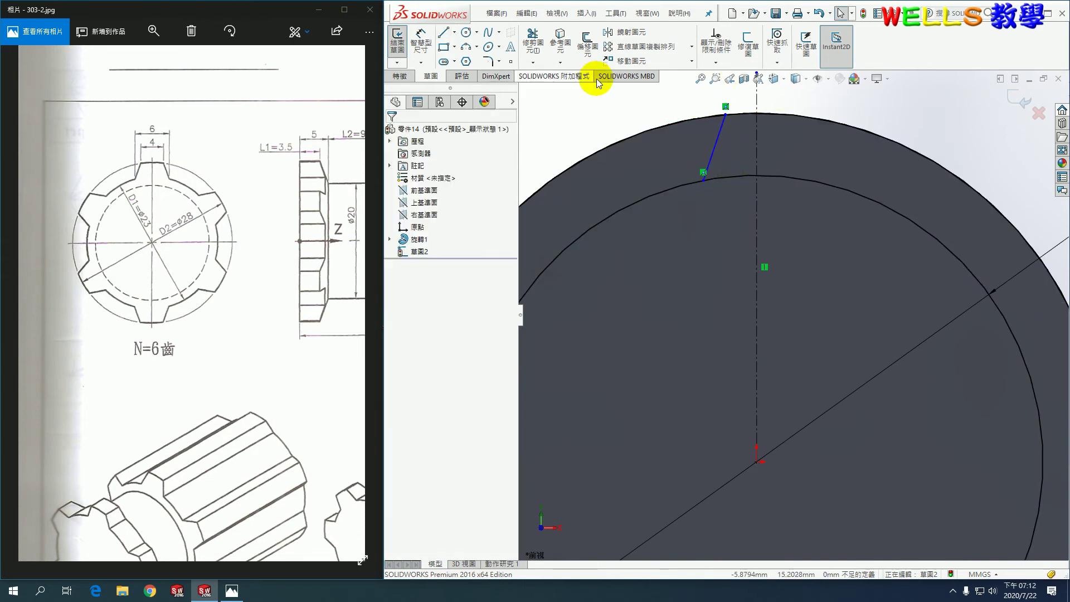
pyautogui.click(443, 32)
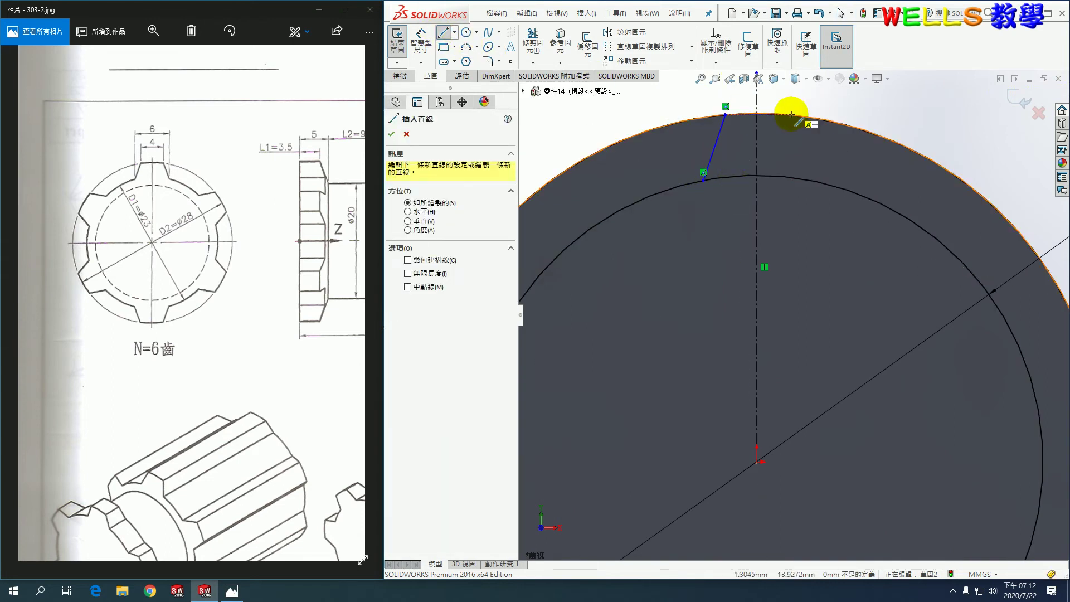
pyautogui.click(790, 115)
pyautogui.click(826, 184)
pyautogui.press('Escape')
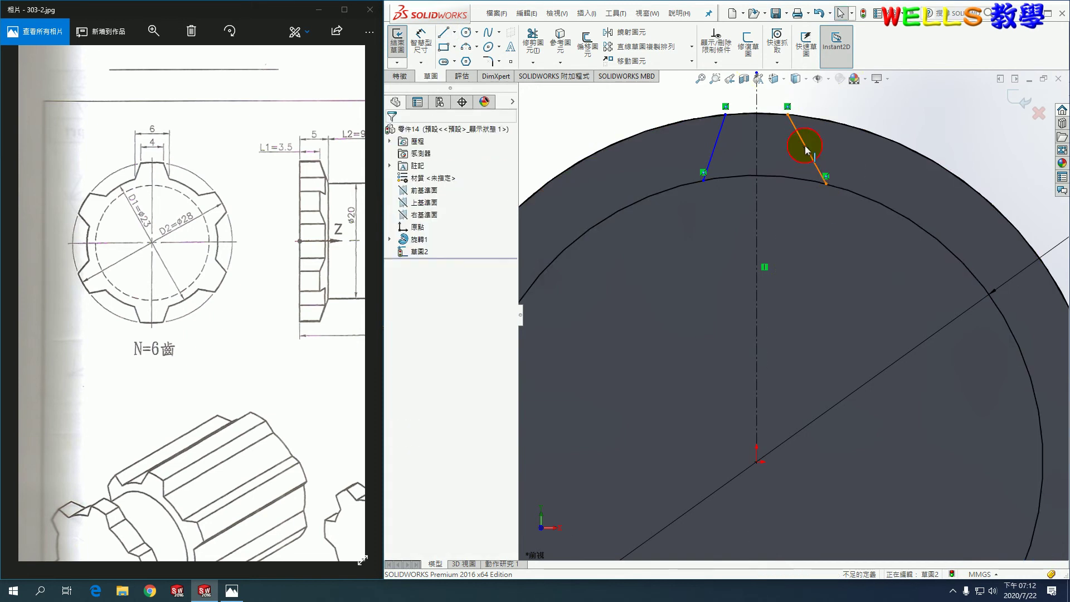
pyautogui.click(805, 149)
pyautogui.keyDown('ctrl'); pyautogui.click(715, 147); pyautogui.keyUp('ctrl')
pyautogui.keyDown('ctrl'); pyautogui.click(756, 167); pyautogui.keyUp('ctrl')
pyautogui.click(395, 381)
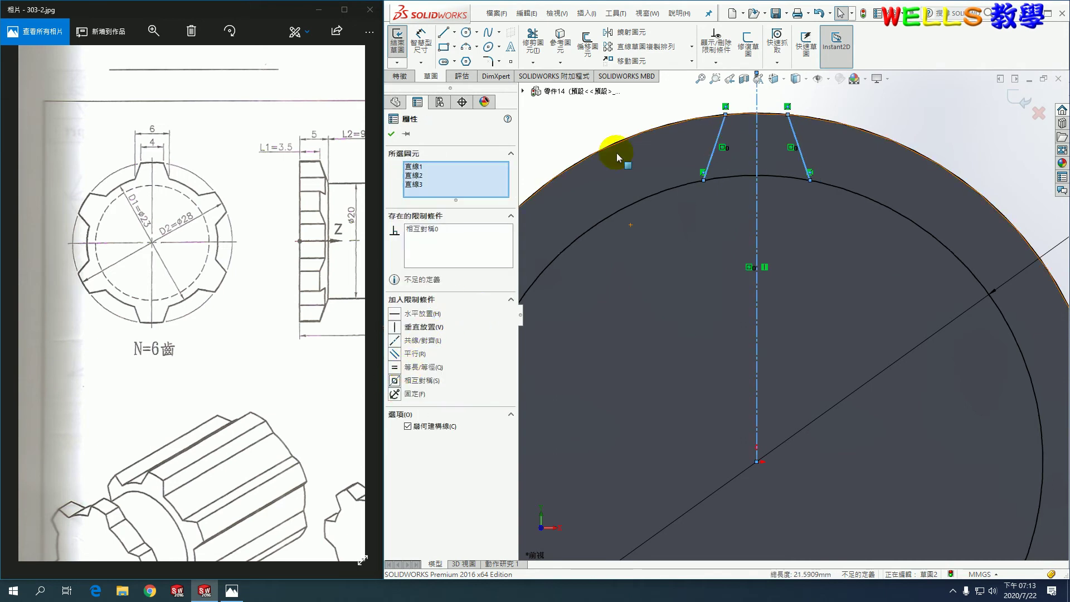
pyautogui.click(621, 112)
# - Dimension the tooth's width between the side lines' top endpoints as 4
pyautogui.scroll(1, 767, 154)
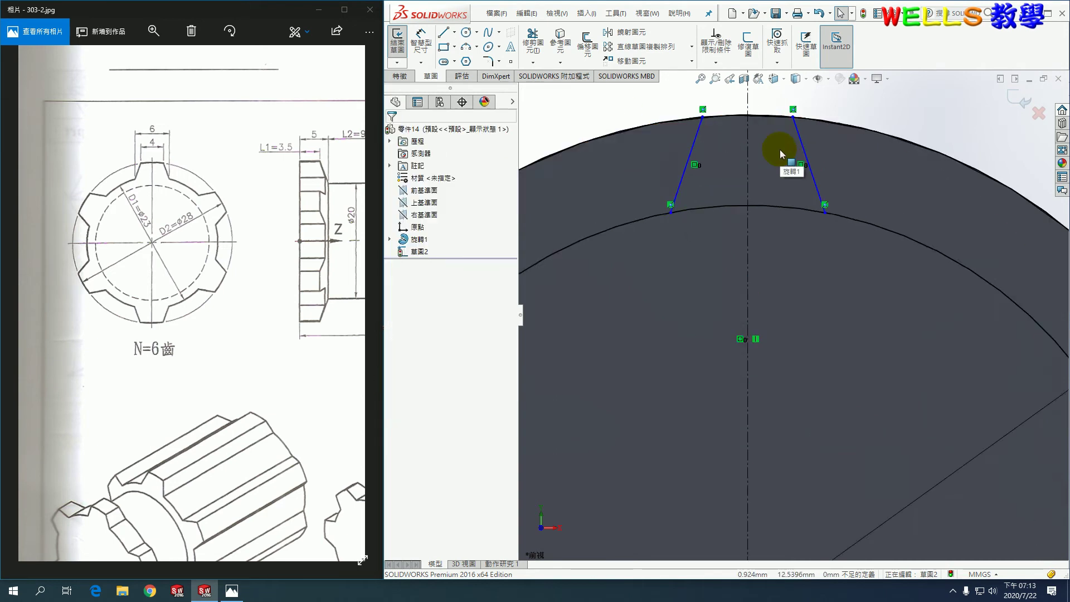
pyautogui.click(421, 42)
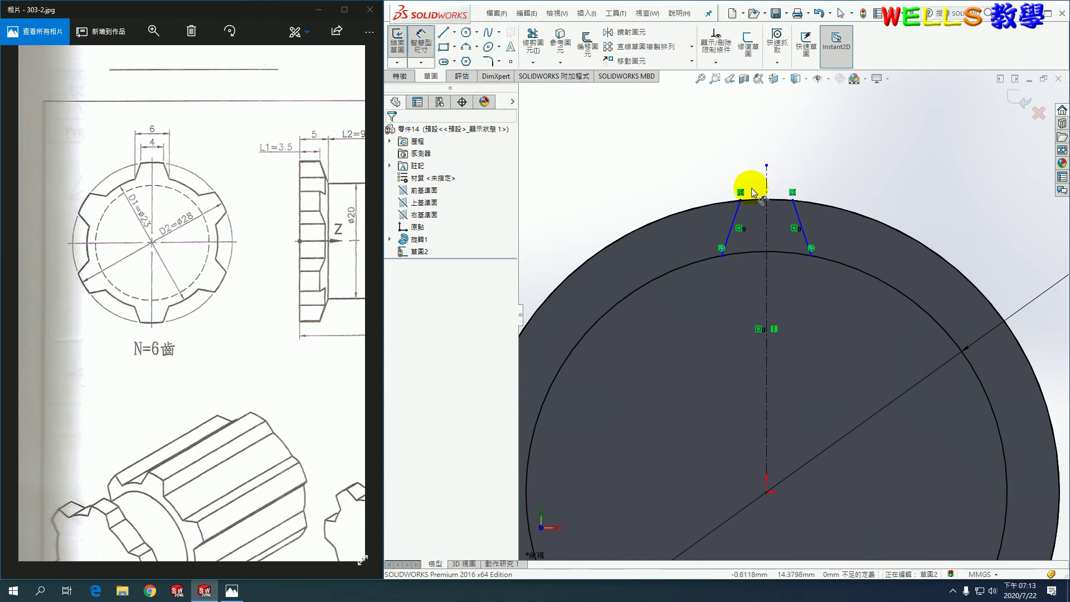
pyautogui.click(740, 200)
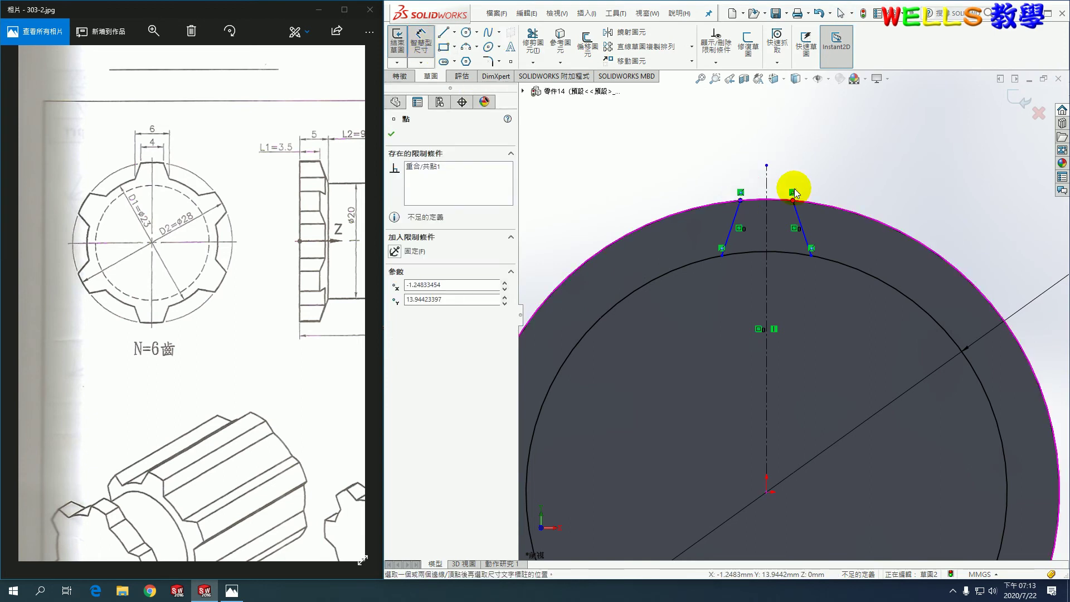
pyautogui.click(793, 201)
pyautogui.click(764, 162)
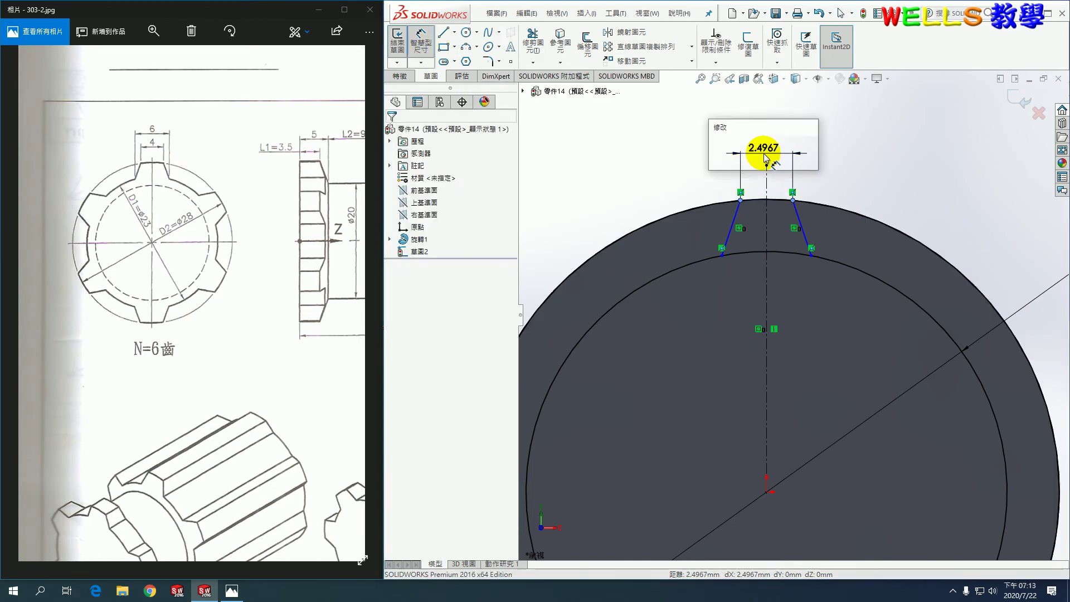
pyautogui.write('4.0000mm')
pyautogui.press('Return')
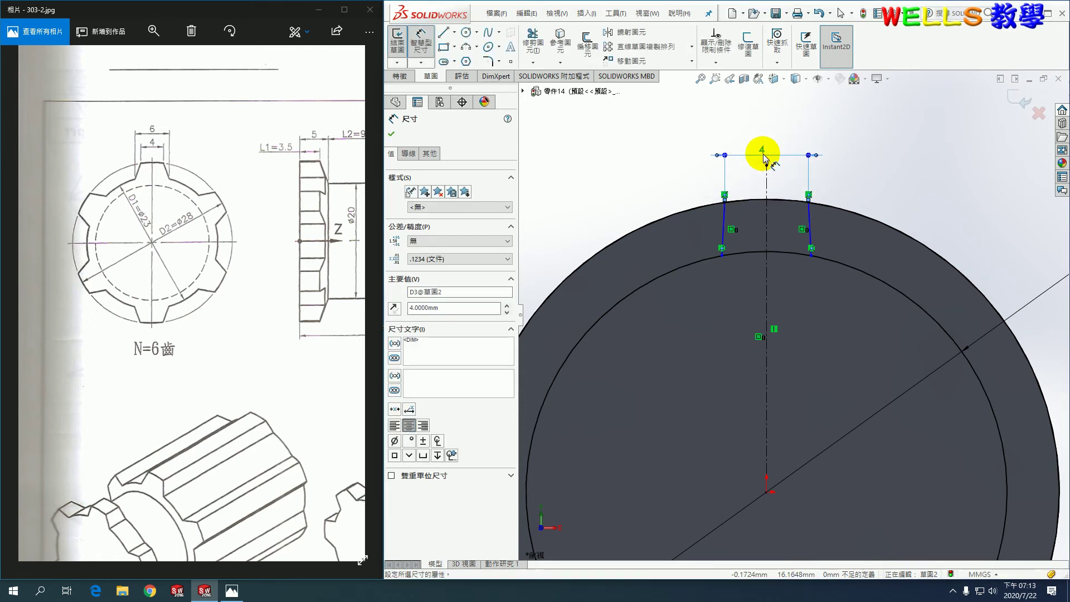
pyautogui.press('Escape')
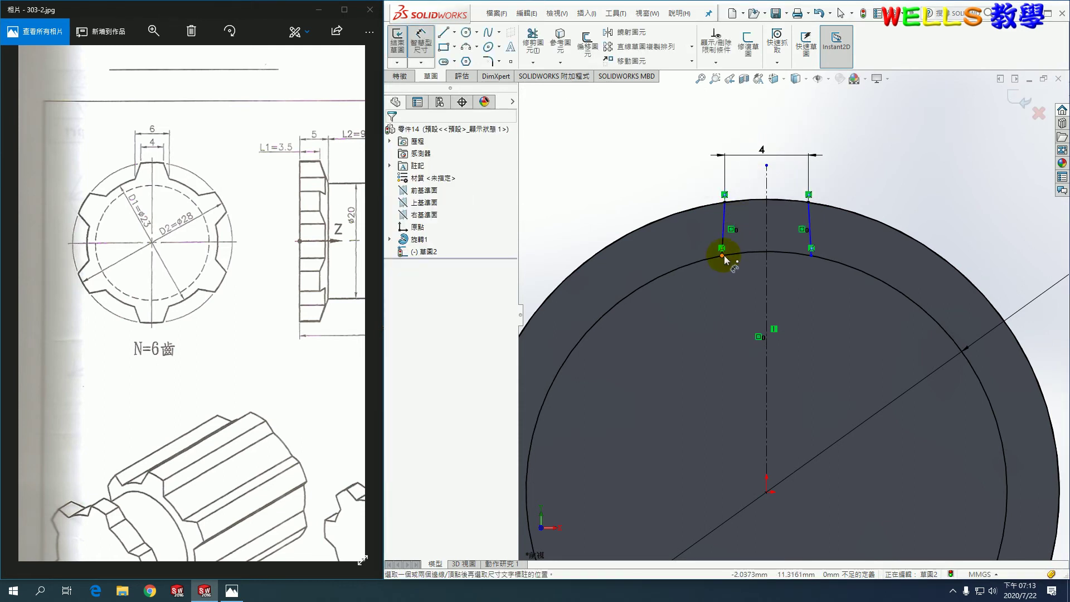
# - Dimension the tooth's width between the side lines' lower endpoints as 6
pyautogui.click(722, 256)
pyautogui.click(812, 259)
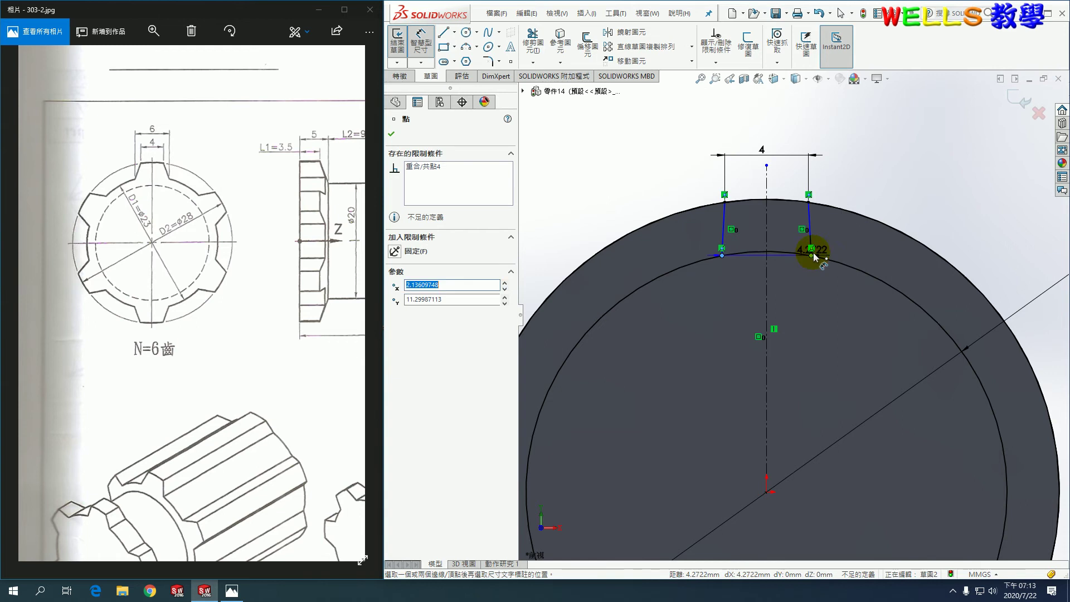
pyautogui.click(774, 128)
pyautogui.write('6')
pyautogui.press('Return')
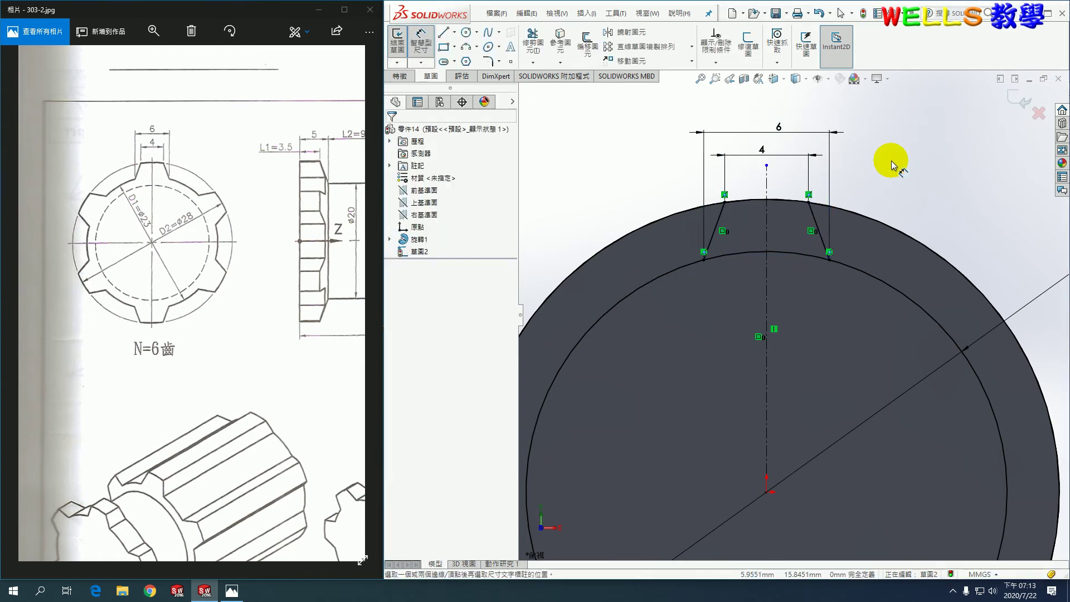
pyautogui.press('Escape')
pyautogui.scroll(1, 790, 310)
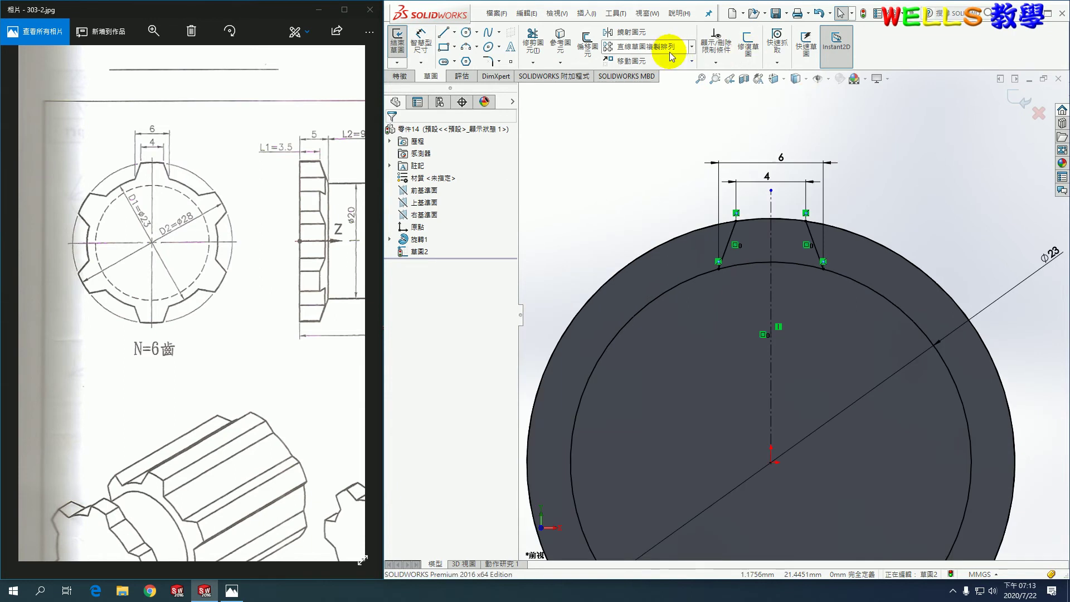
# - Circularly pattern the two tooth side lines into 6 equally spaced copies over 360°
pyautogui.click(693, 47)
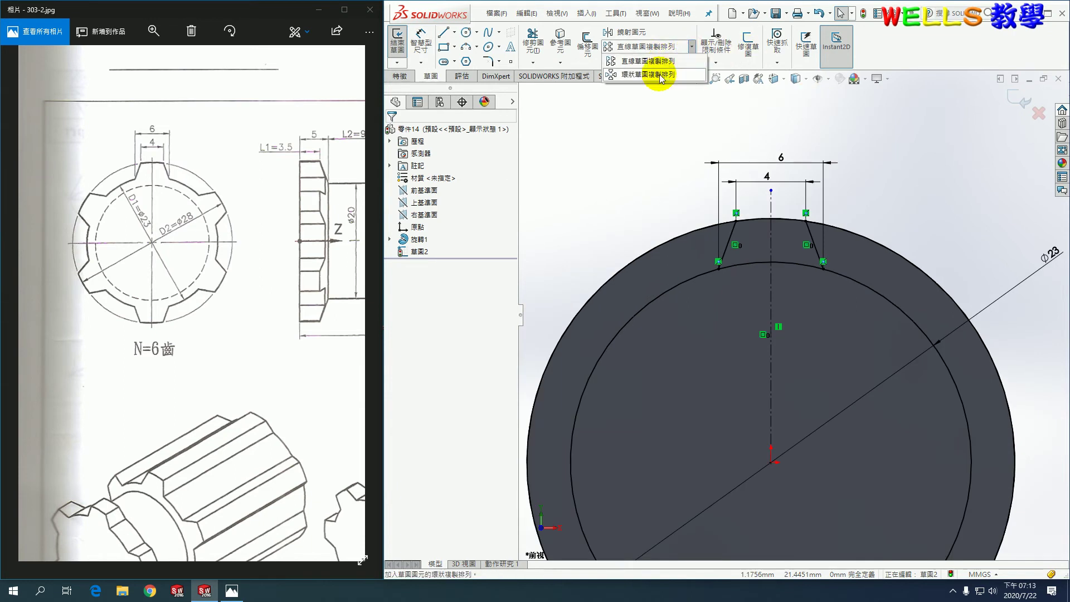
pyautogui.click(659, 75)
pyautogui.click(730, 242)
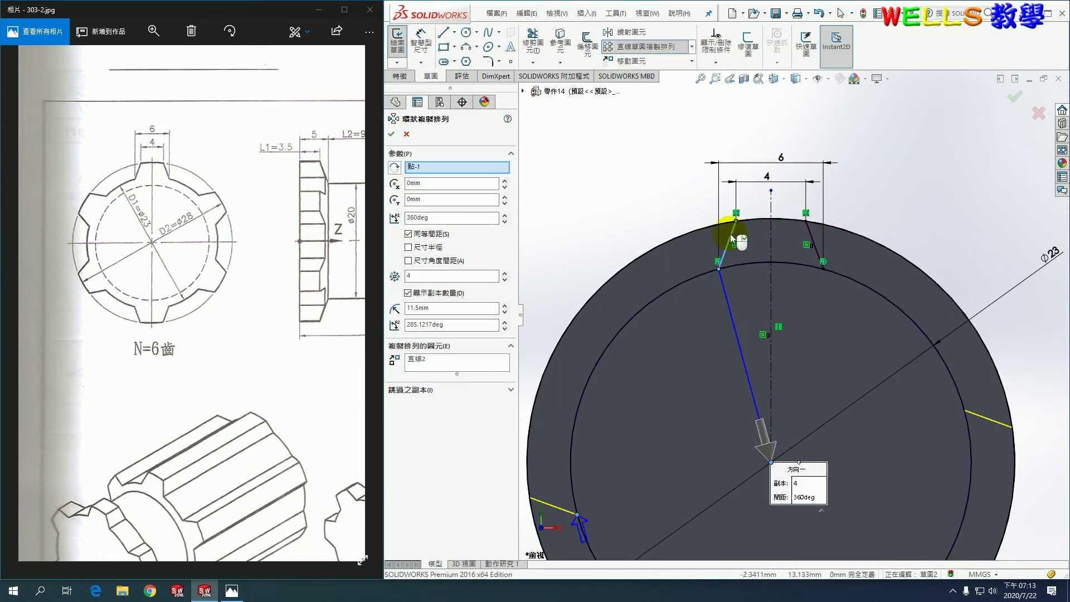
pyautogui.click(812, 241)
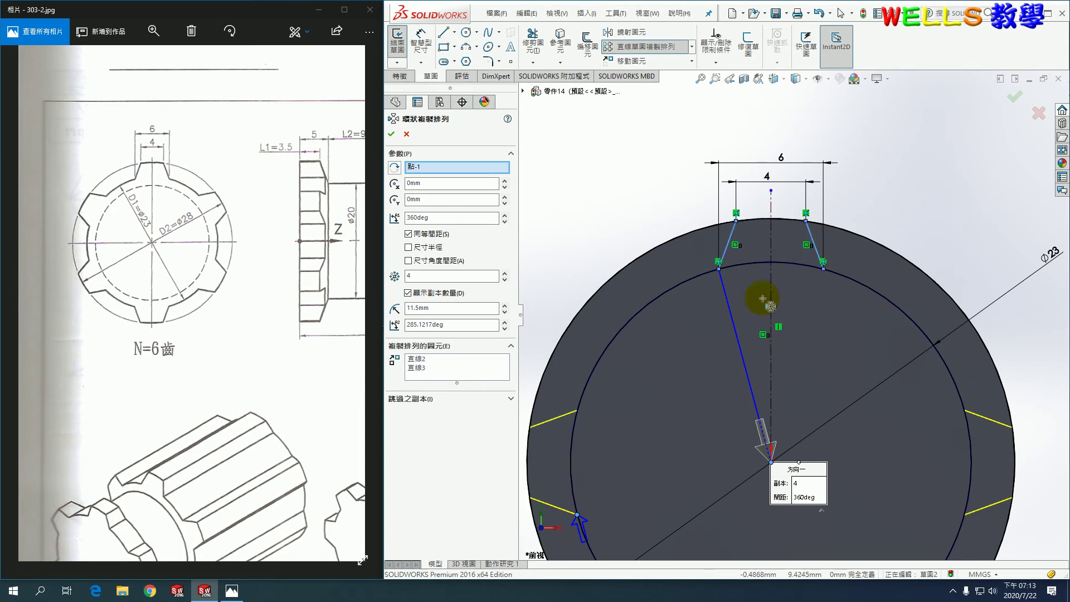
pyautogui.scroll(3, 760, 299)
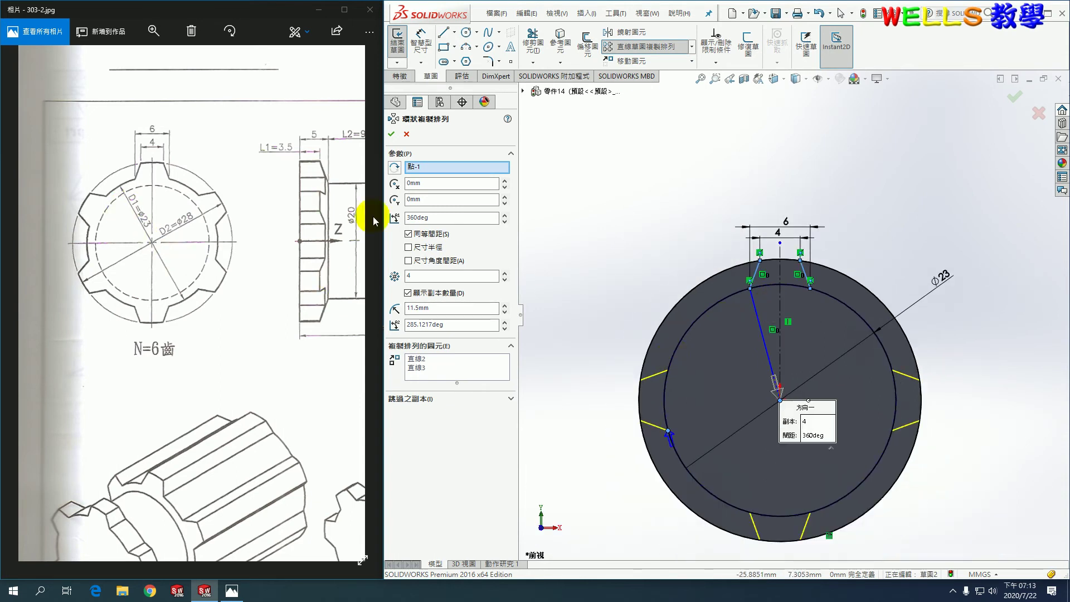
pyautogui.click(429, 277)
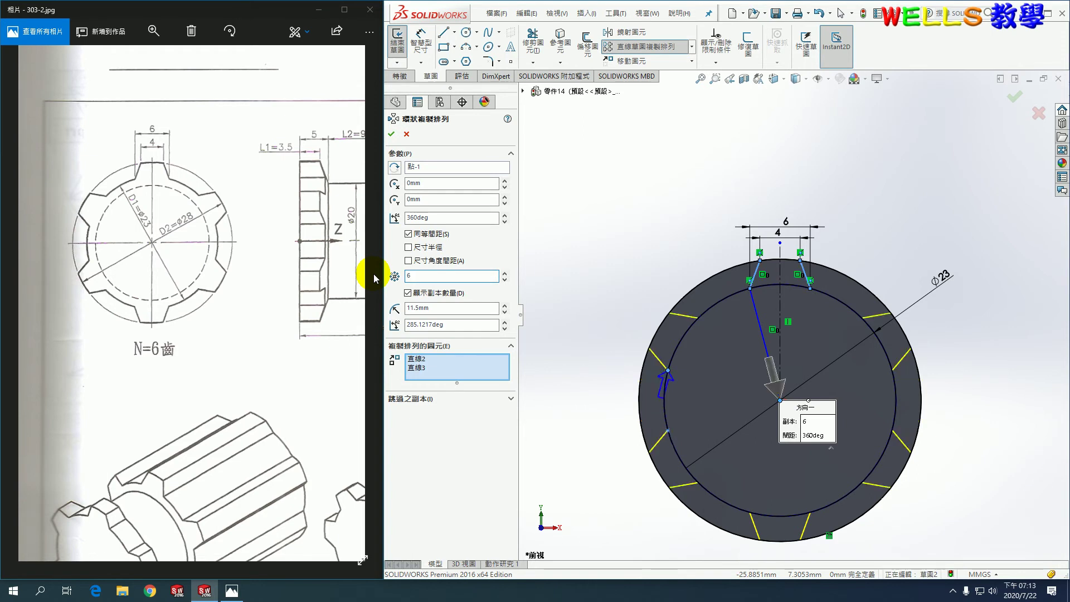
pyautogui.click(1014, 98)
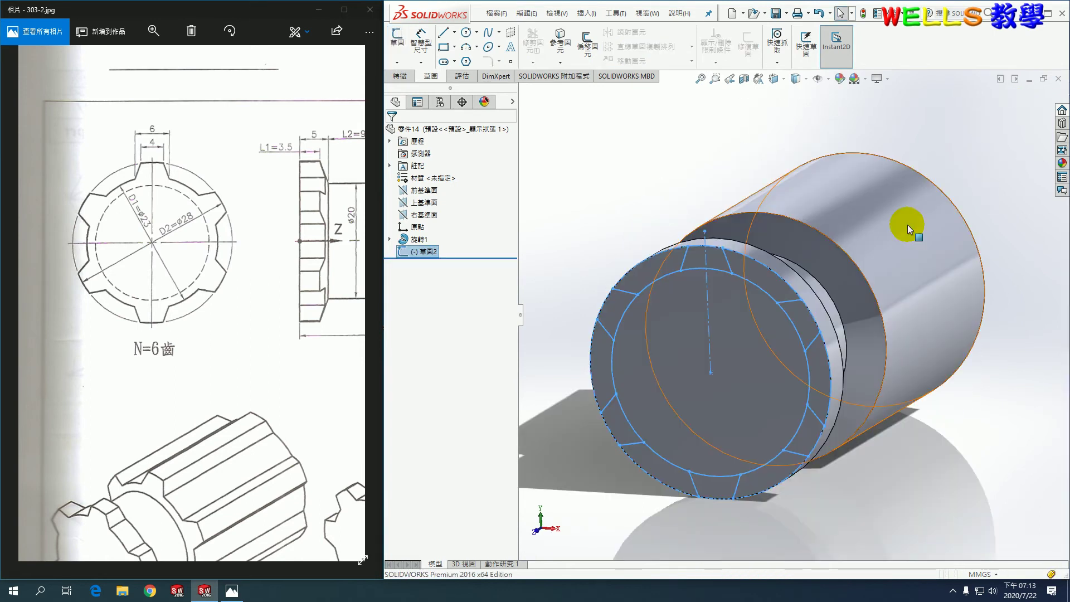
# - Start an extruded cut from the tooth sketch and select all six gap regions
pyautogui.click(410, 75)
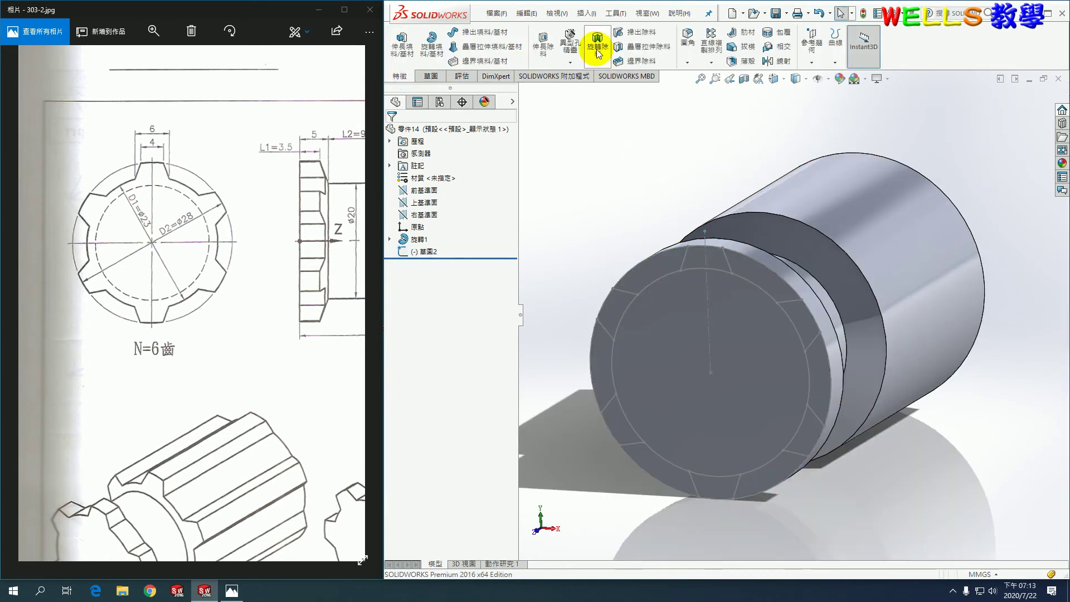
pyautogui.click(543, 42)
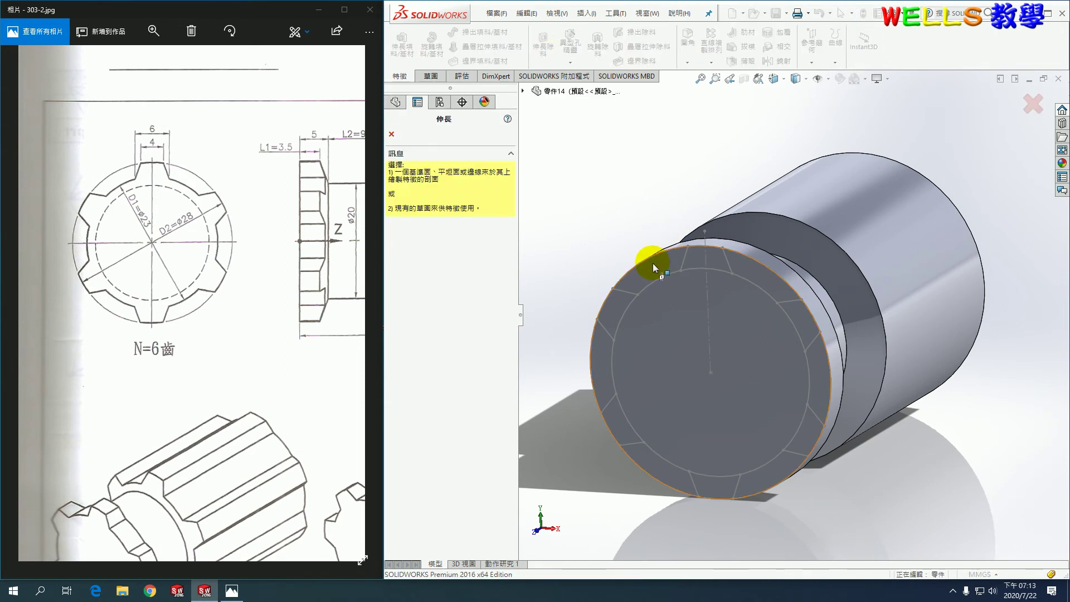
pyautogui.click(522, 91)
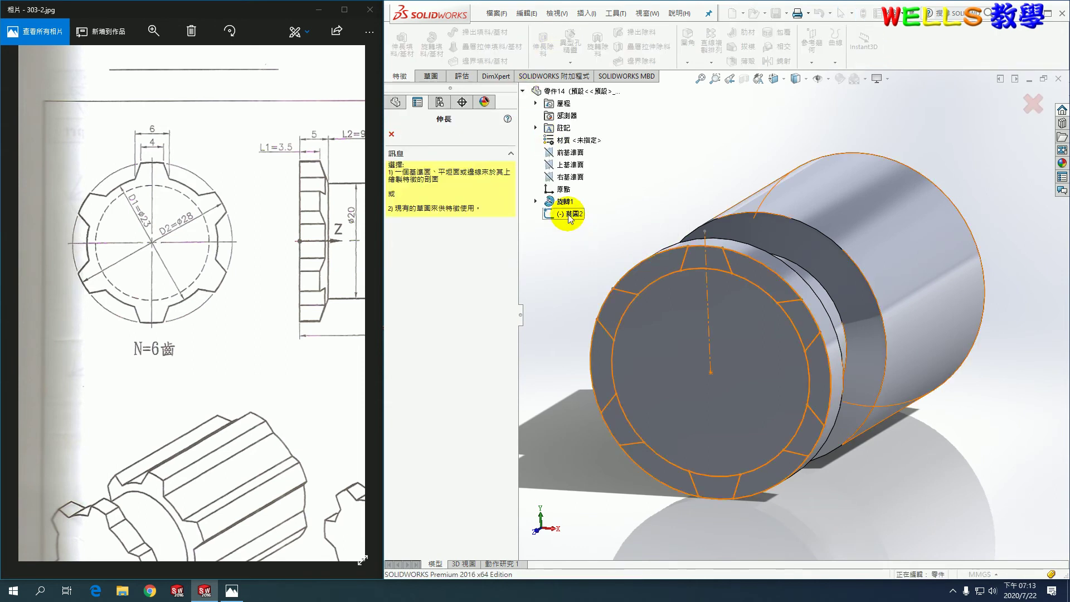
pyautogui.click(568, 213)
pyautogui.click(654, 270)
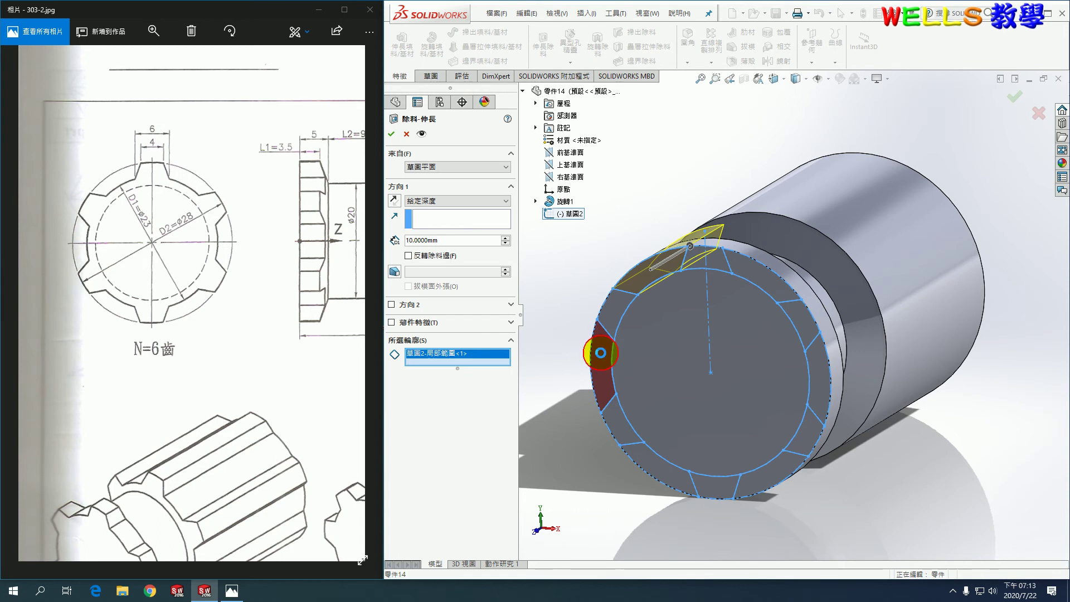
pyautogui.click(601, 352)
pyautogui.click(672, 475)
pyautogui.click(780, 470)
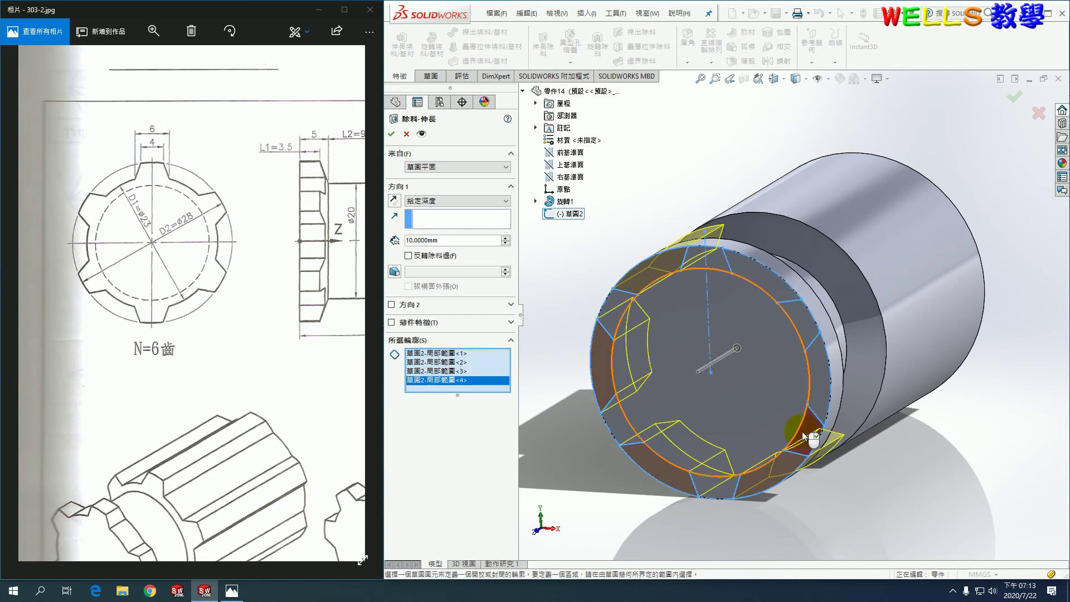
pyautogui.click(832, 380)
pyautogui.click(783, 298)
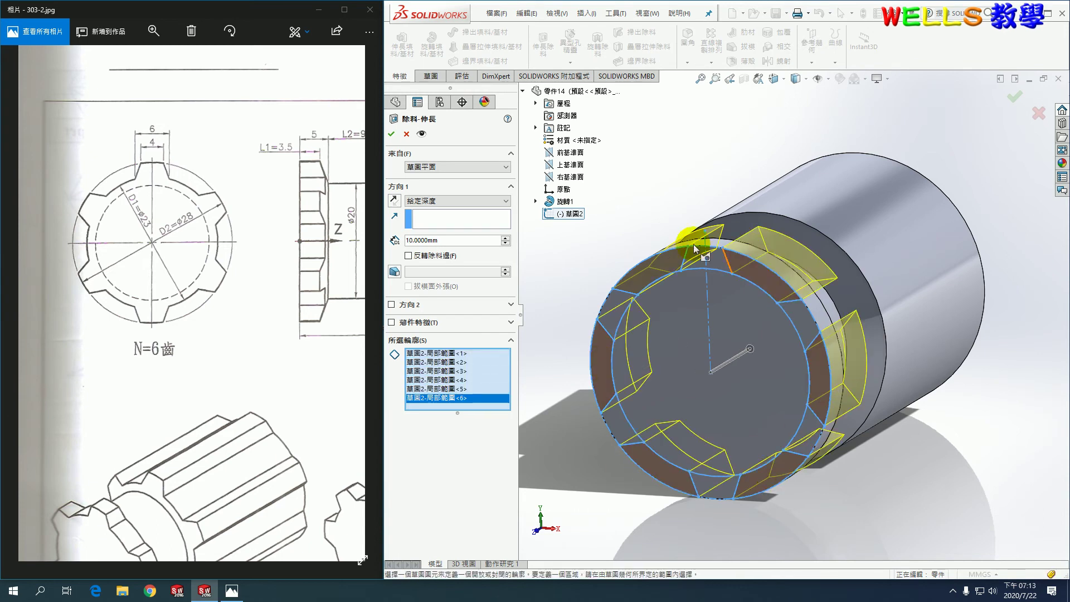
# - Set the cut's end condition to Through All and apply it
pyautogui.click(485, 201)
pyautogui.click(440, 218)
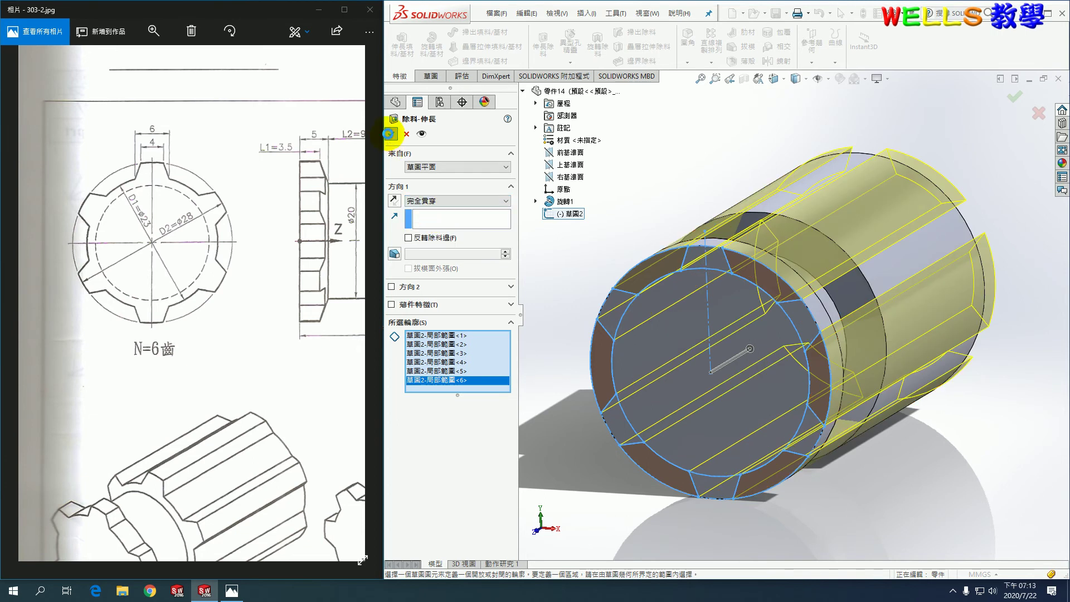
pyautogui.click(388, 134)
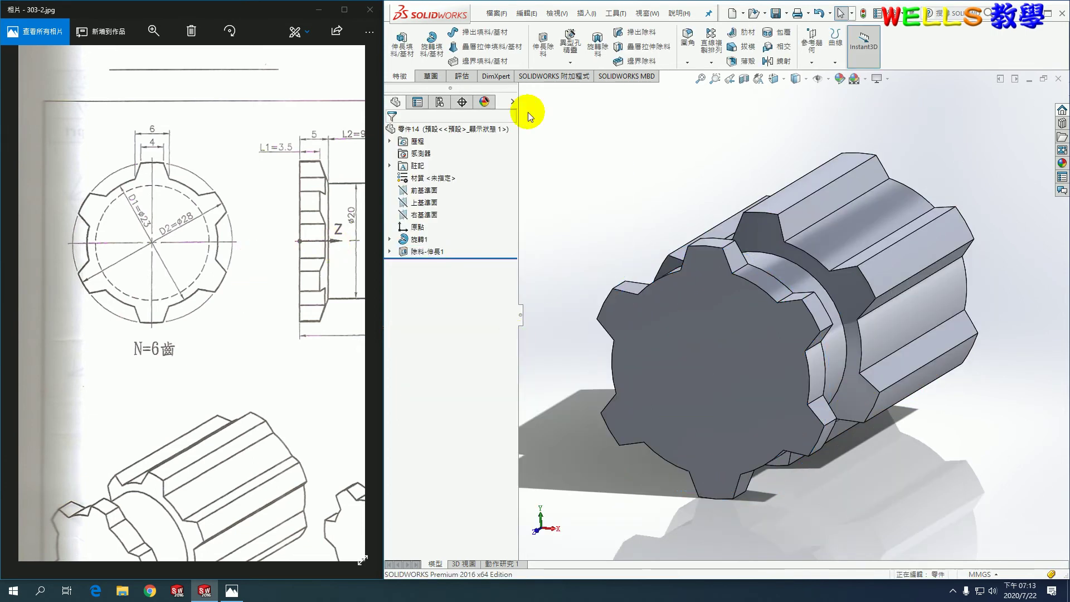
# - Start a sketch on the shaft's front face and draw a horizontal line from the origin
pyautogui.click(428, 76)
pyautogui.click(402, 42)
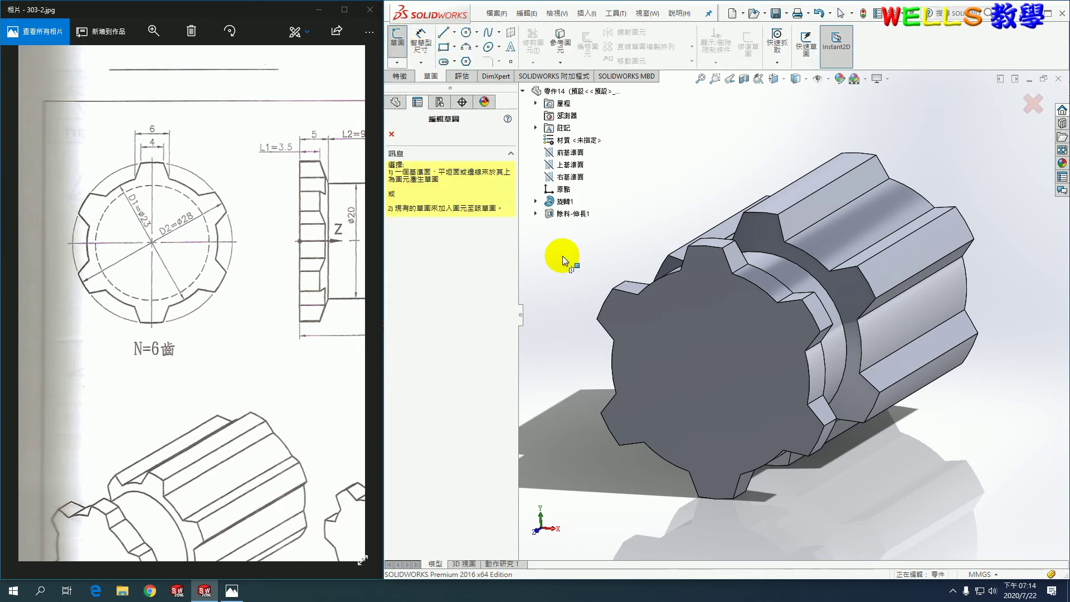
pyautogui.click(691, 343)
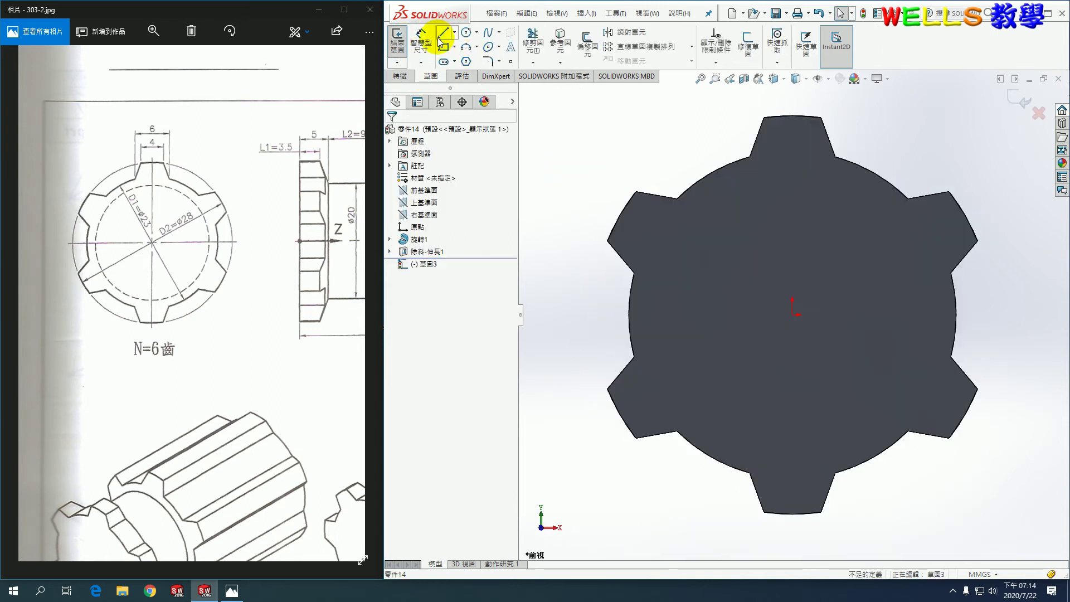
pyautogui.click(440, 37)
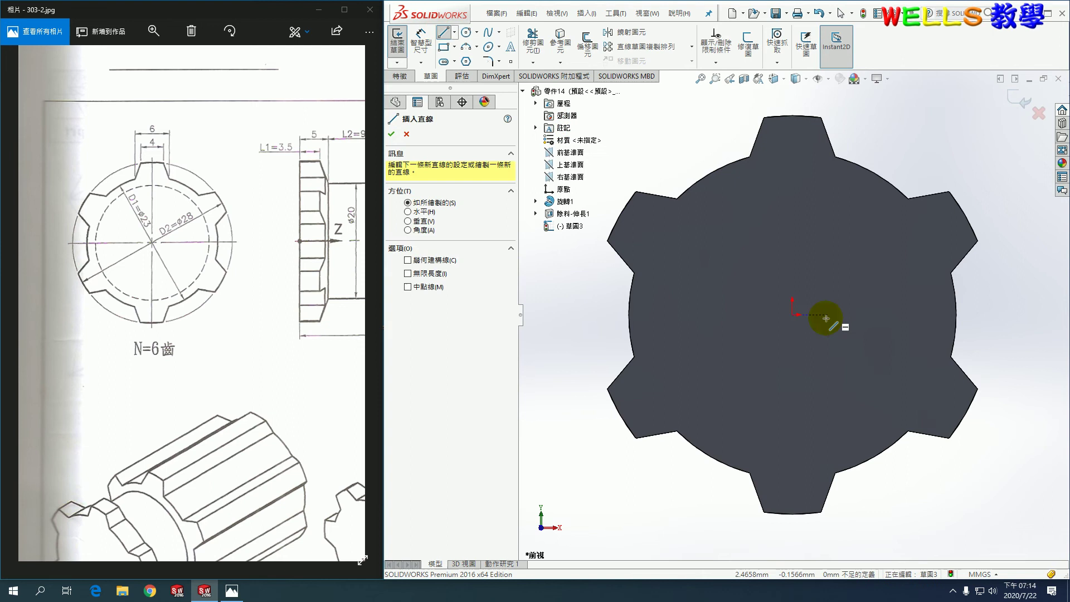
pyautogui.click(792, 316)
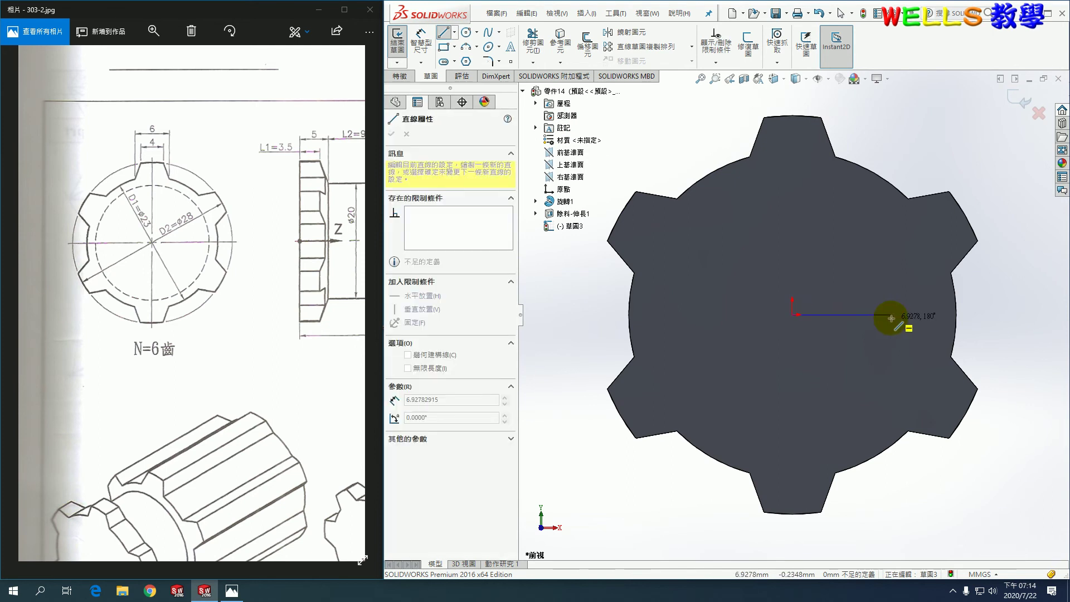
pyautogui.click(891, 318)
pyautogui.press('Escape')
# - Add a vertical line upward from the origin and exit the sketch to the 3D view
pyautogui.click(443, 33)
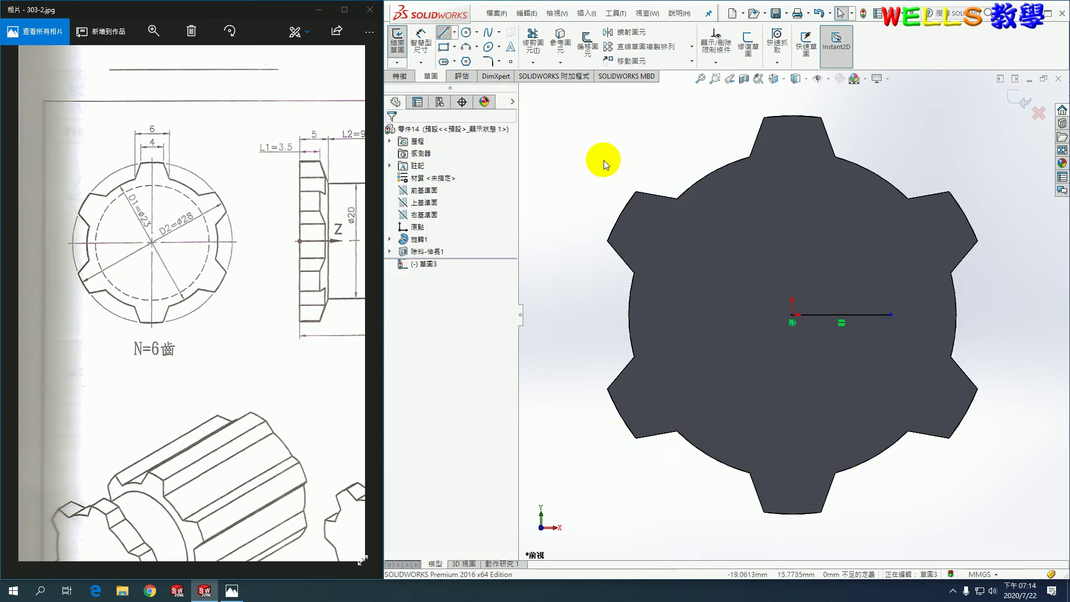
pyautogui.click(792, 315)
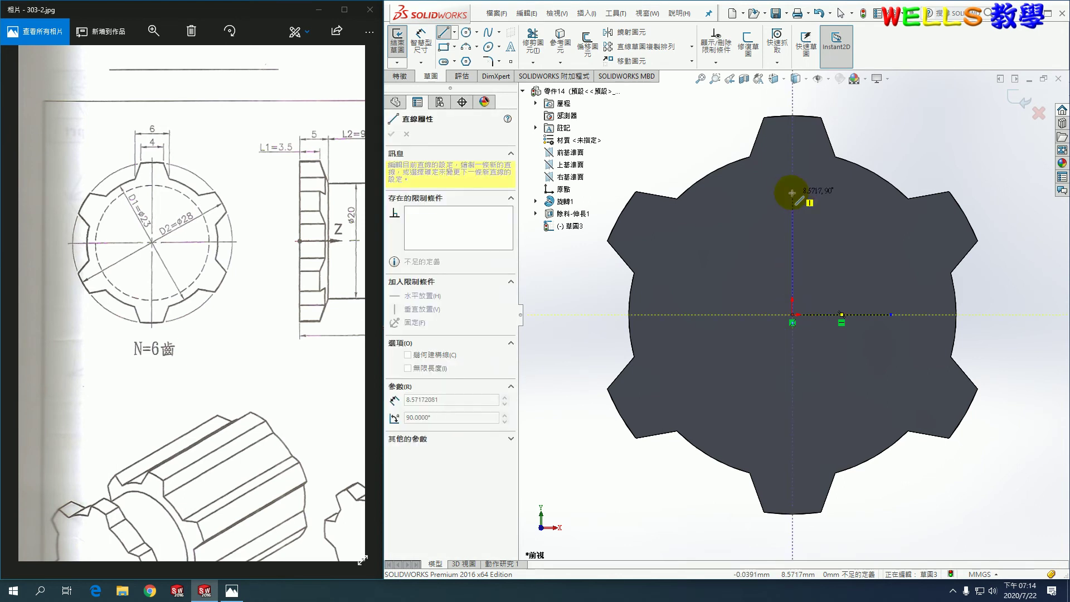
pyautogui.click(792, 193)
pyautogui.press('Escape')
pyautogui.press('Escape')
pyautogui.click(1020, 102)
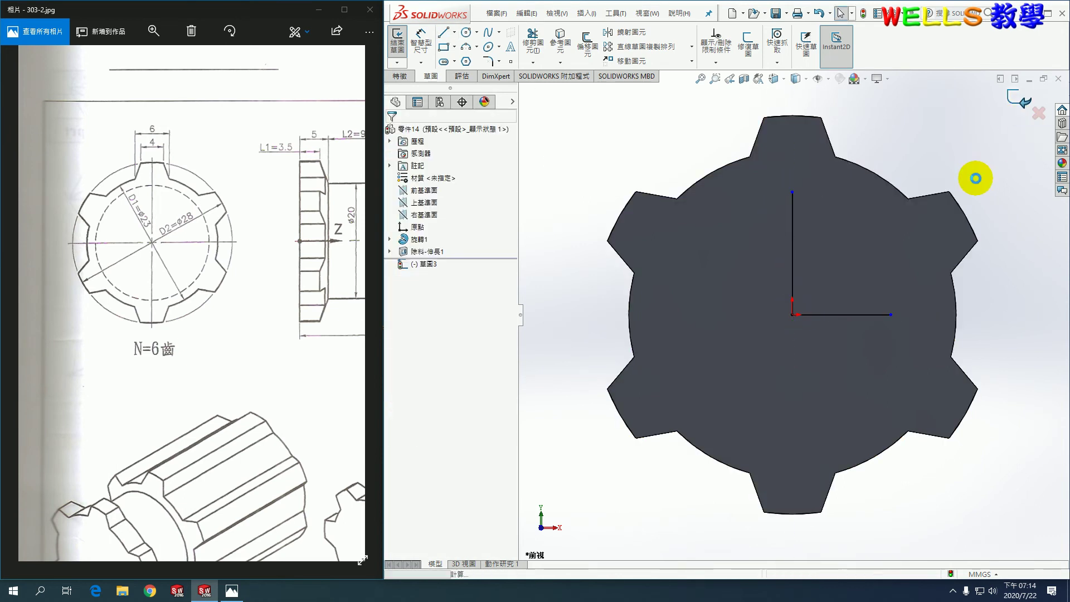
pyautogui.click(621, 120)
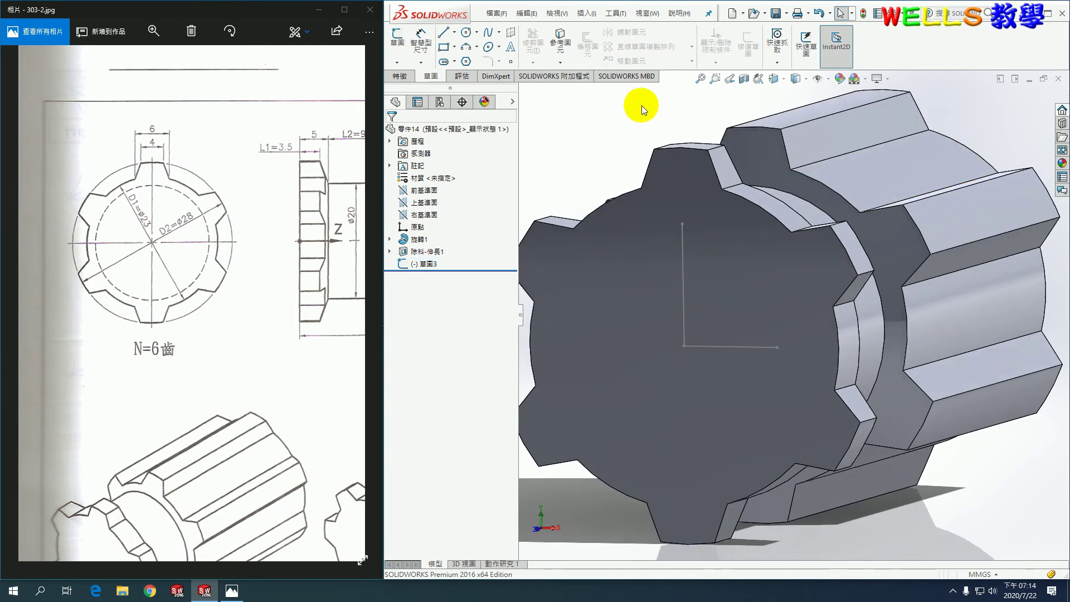
pyautogui.click(401, 75)
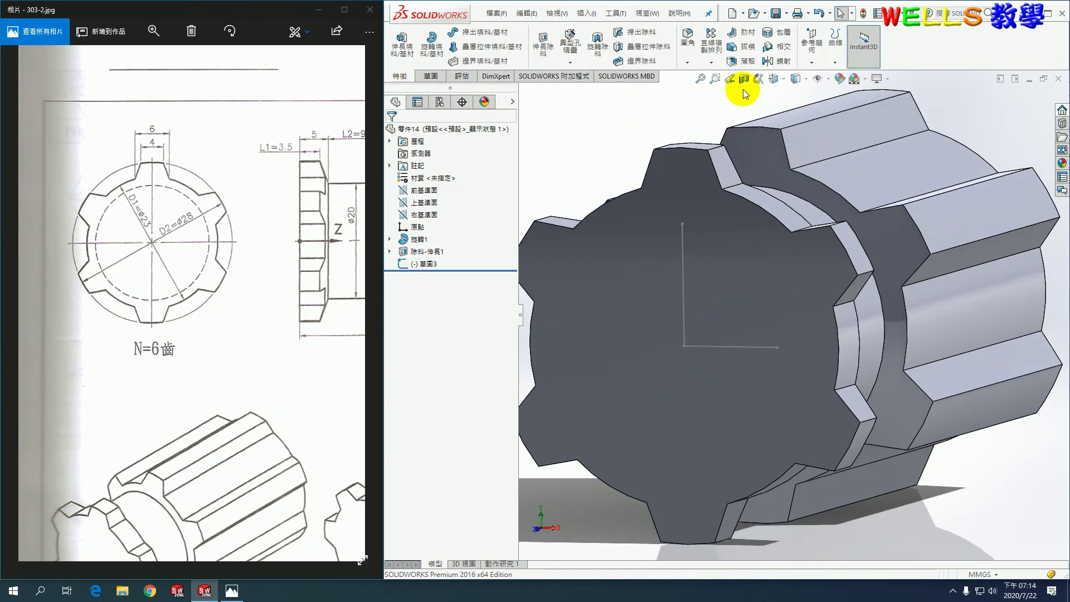
# - Create Coordinate System1 at Sketch3's origin, X on the horizontal line, Y reversed on the vertical line
pyautogui.click(812, 61)
pyautogui.click(831, 102)
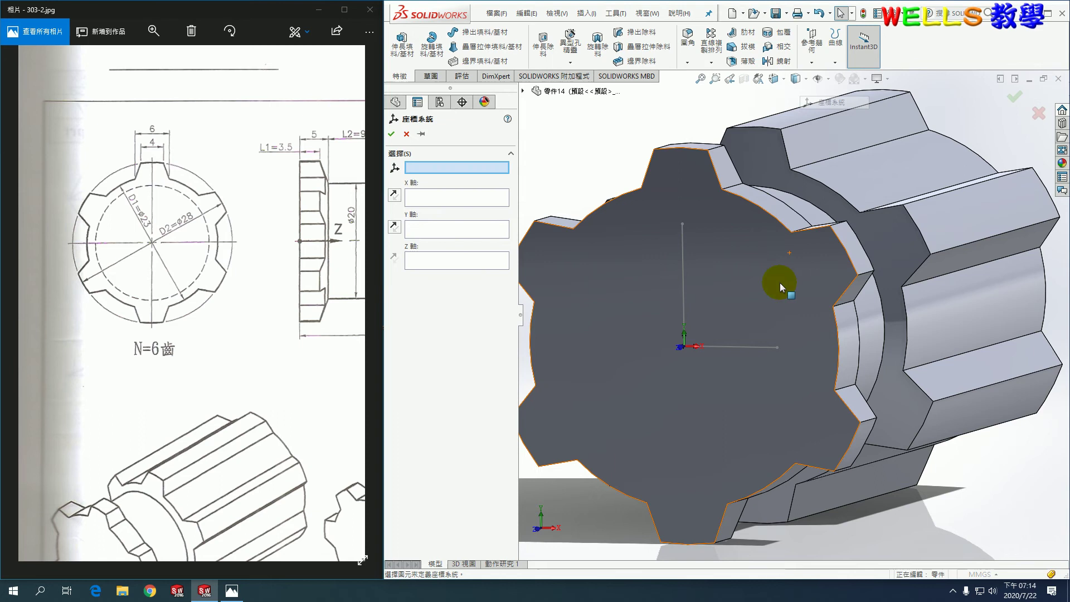
pyautogui.click(684, 347)
pyautogui.click(743, 347)
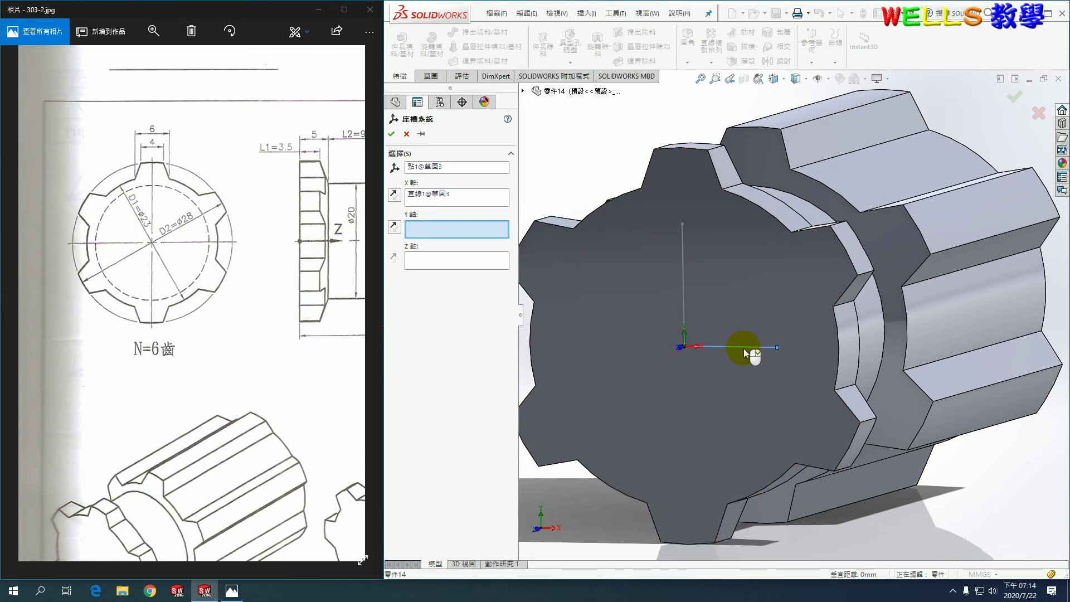
pyautogui.click(683, 298)
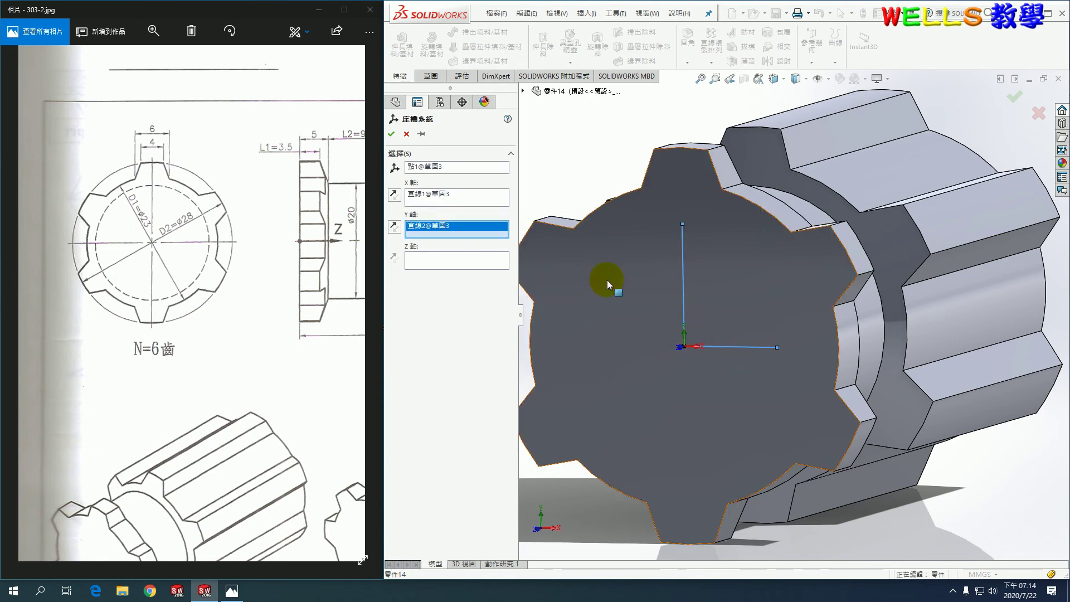
pyautogui.click(394, 227)
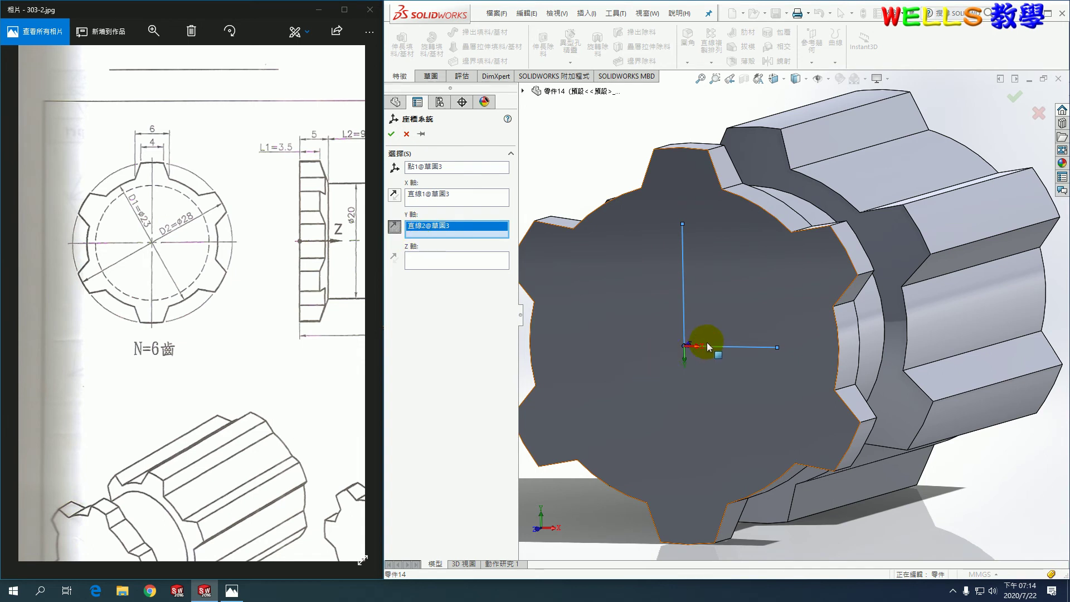
pyautogui.moveTo(715, 340)
pyautogui.mouseDown(button='middle')
pyautogui.moveTo(773, 358)
pyautogui.moveTo(573, 258)
pyautogui.mouseUp(button='middle')
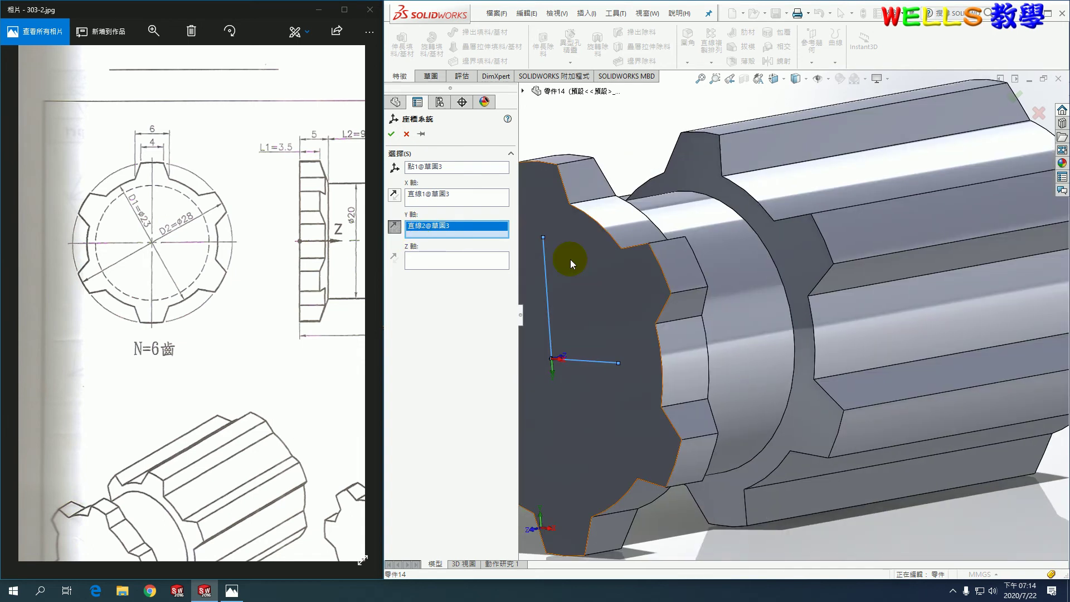
pyautogui.click(392, 135)
pyautogui.hotkey('ctrl', '7')
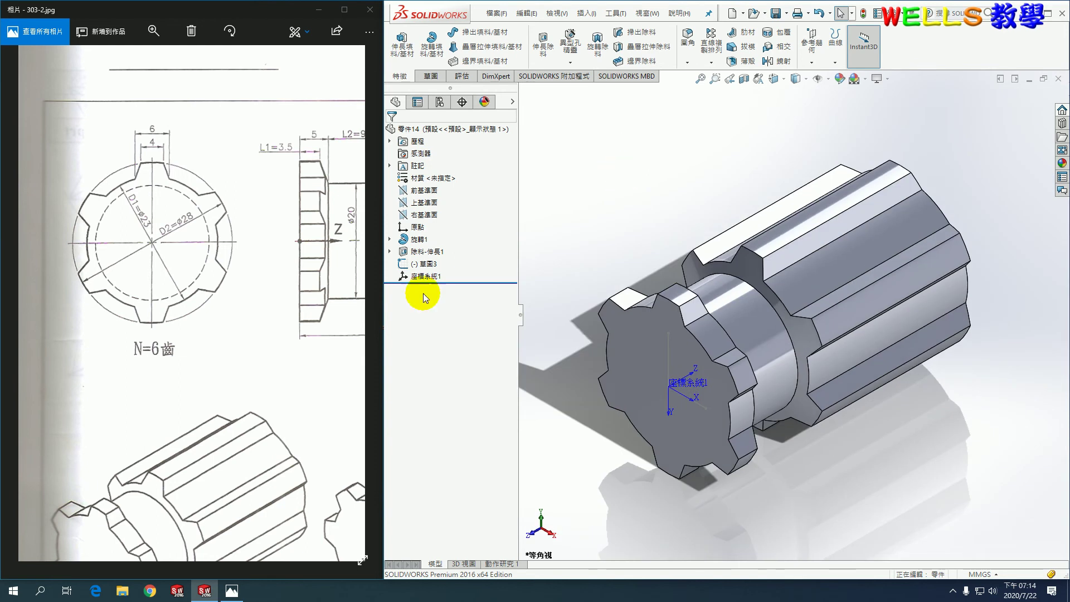
# - Look back at the previous worksheet page, 303-1.jpg
pyautogui.scroll(-3, 236, 345)
pyautogui.scroll(-2, 231, 348)
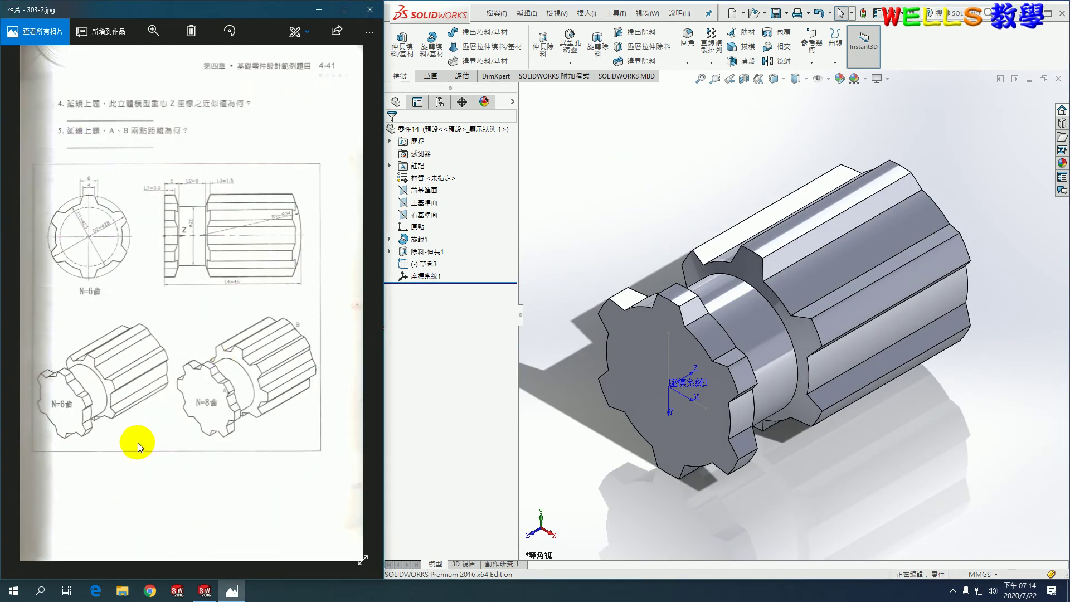
pyautogui.click(25, 306)
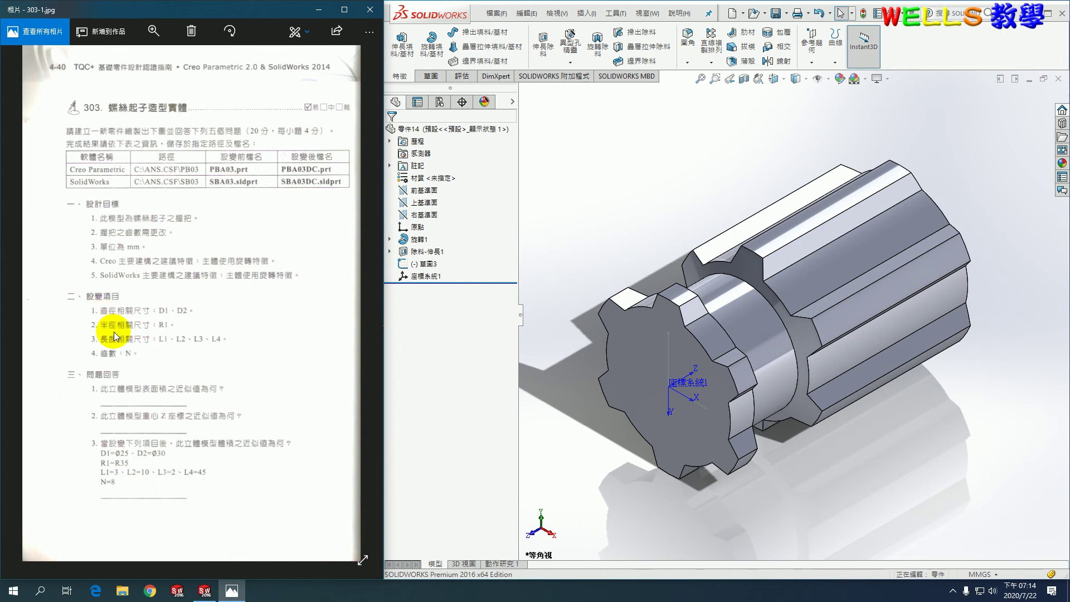
pyautogui.scroll(2, 156, 389)
pyautogui.scroll(2, 156, 389)
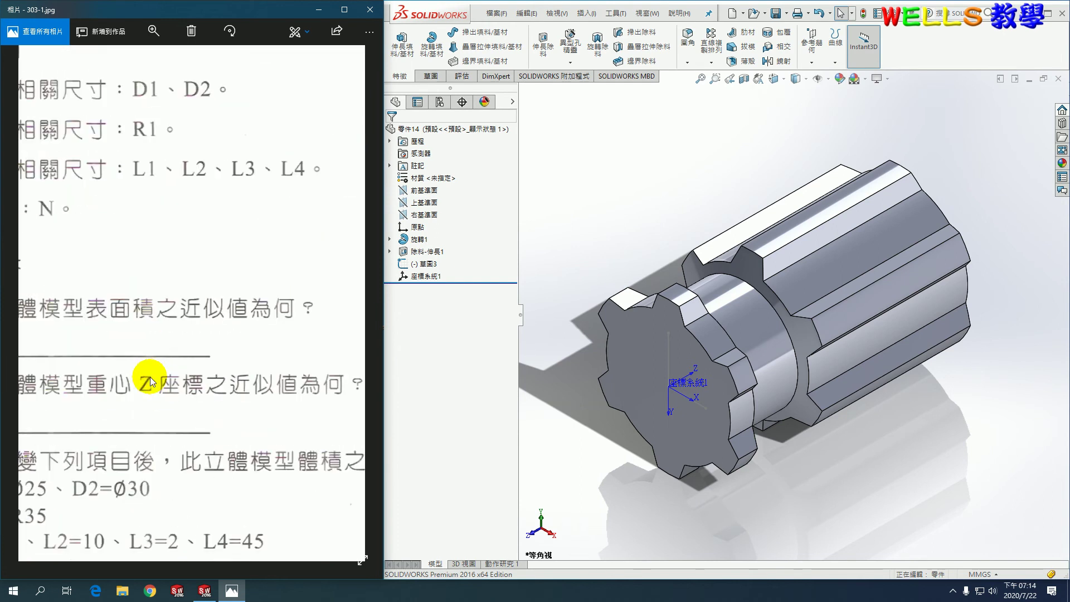
# - Show Mass Properties relative to 座標系統1, giving centre-of-mass Z of 23.5478 mm
pyautogui.click(461, 75)
pyautogui.click(446, 49)
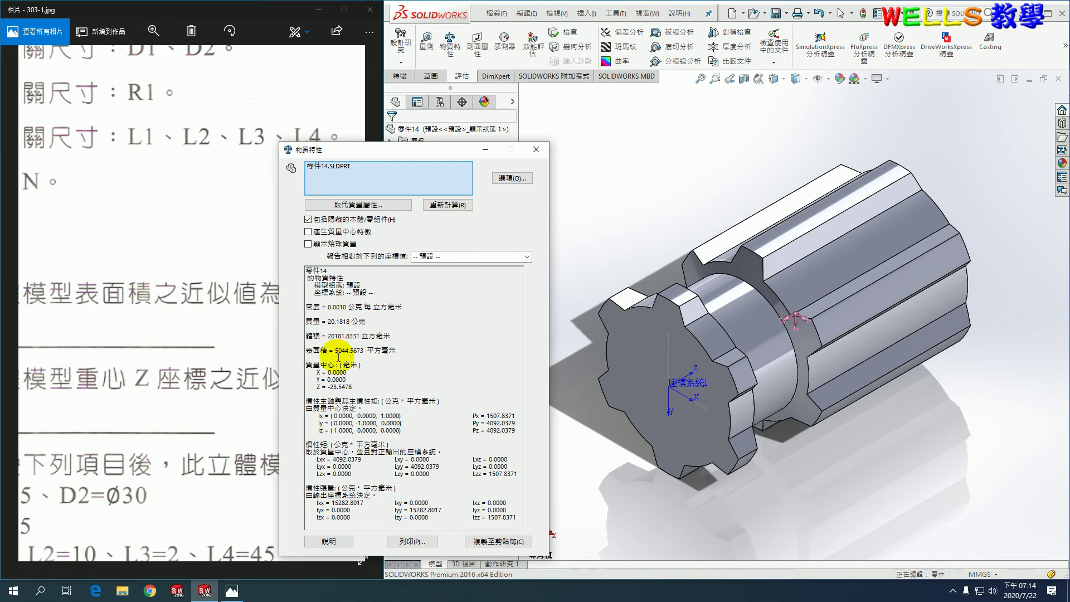
pyautogui.click(517, 256)
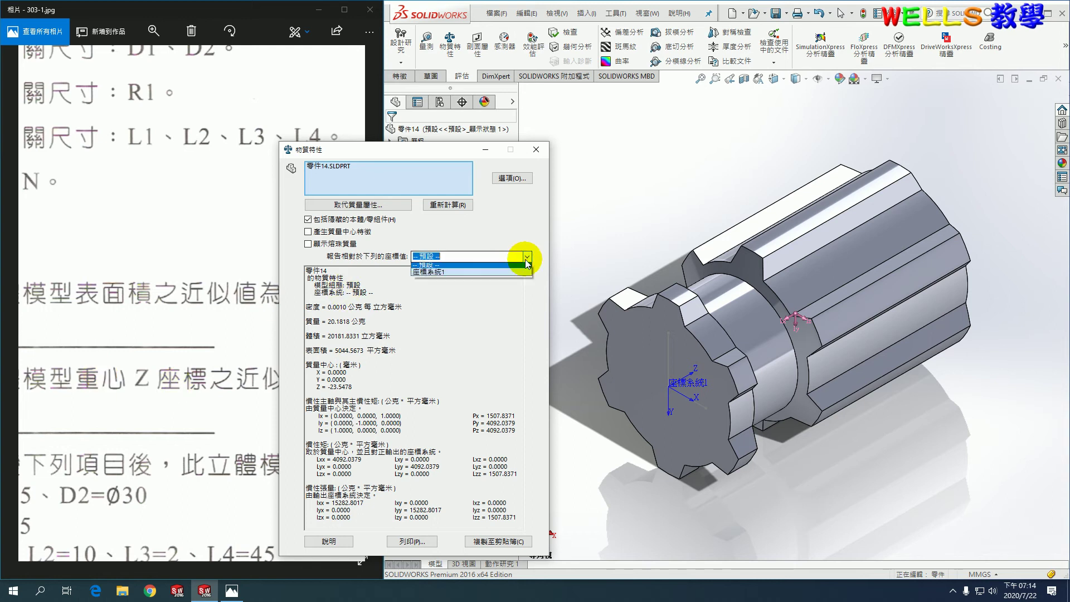
pyautogui.click(470, 275)
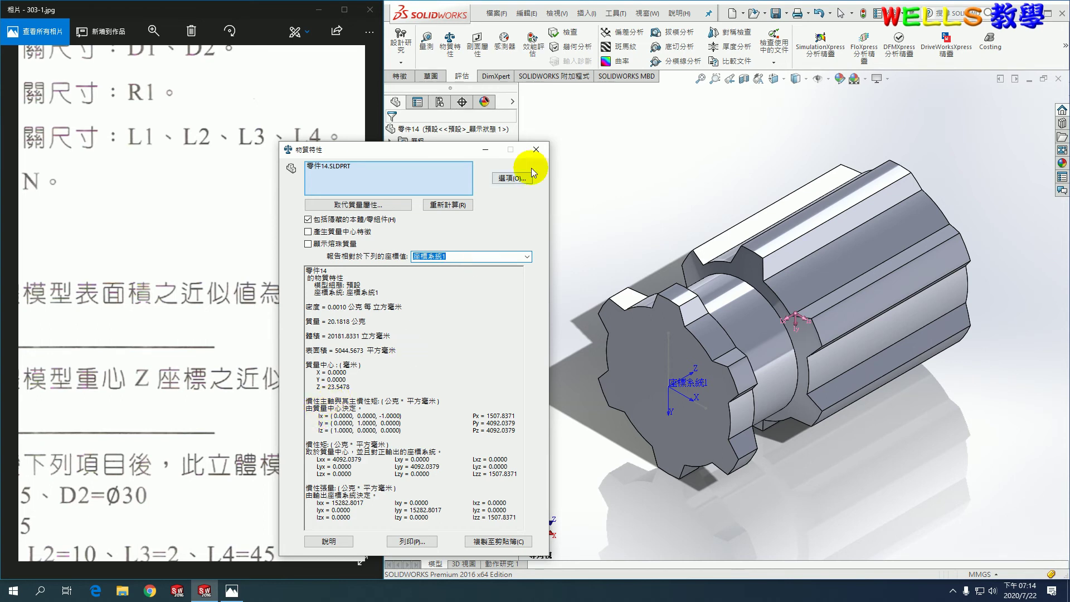
# - Close Mass Properties and scroll the Photos viewer to worksheet page 303-2.jpg
pyautogui.click(538, 150)
pyautogui.scroll(-1, 215, 282)
pyautogui.scroll(-1, 210, 335)
pyautogui.scroll(-1, 184, 441)
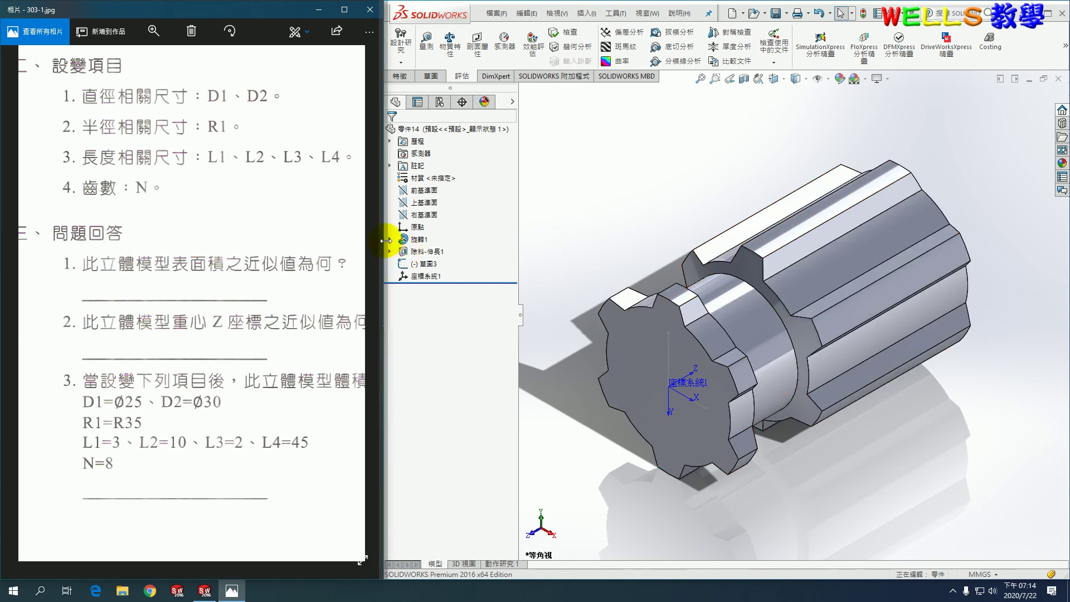
pyautogui.scroll(-1, 315, 273)
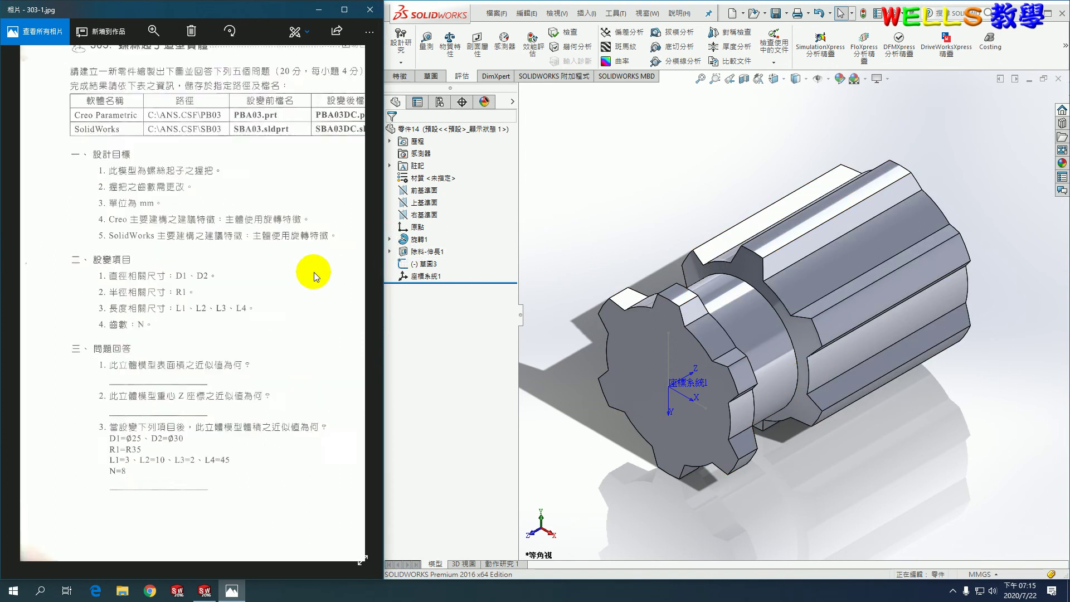
pyautogui.scroll(-1, 357, 298)
pyautogui.scroll(-1, 357, 306)
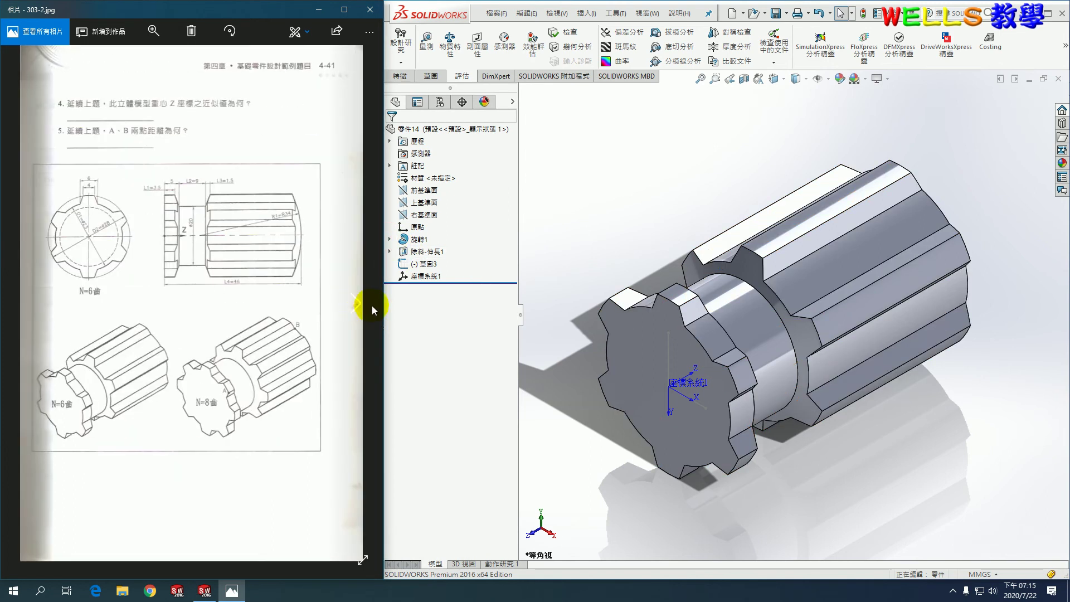
pyautogui.scroll(1, 231, 256)
pyautogui.scroll(1, 262, 230)
pyautogui.scroll(-2, 262, 230)
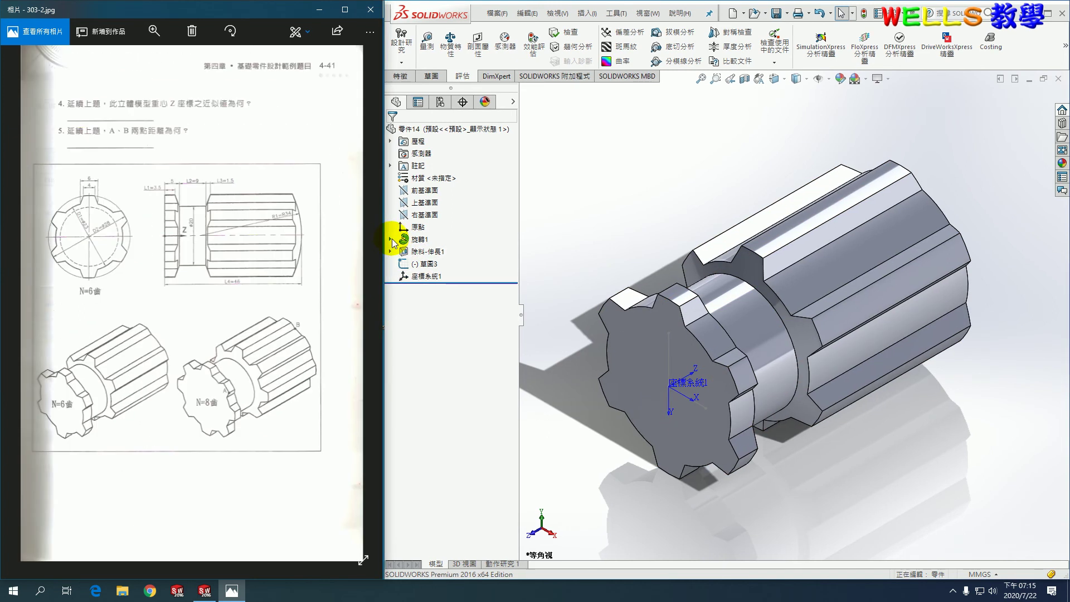
pyautogui.click(390, 239)
# - Edit the revolve's profile sketch 草圖1 in Normal To view, with the reference drawing visible
pyautogui.click(432, 251)
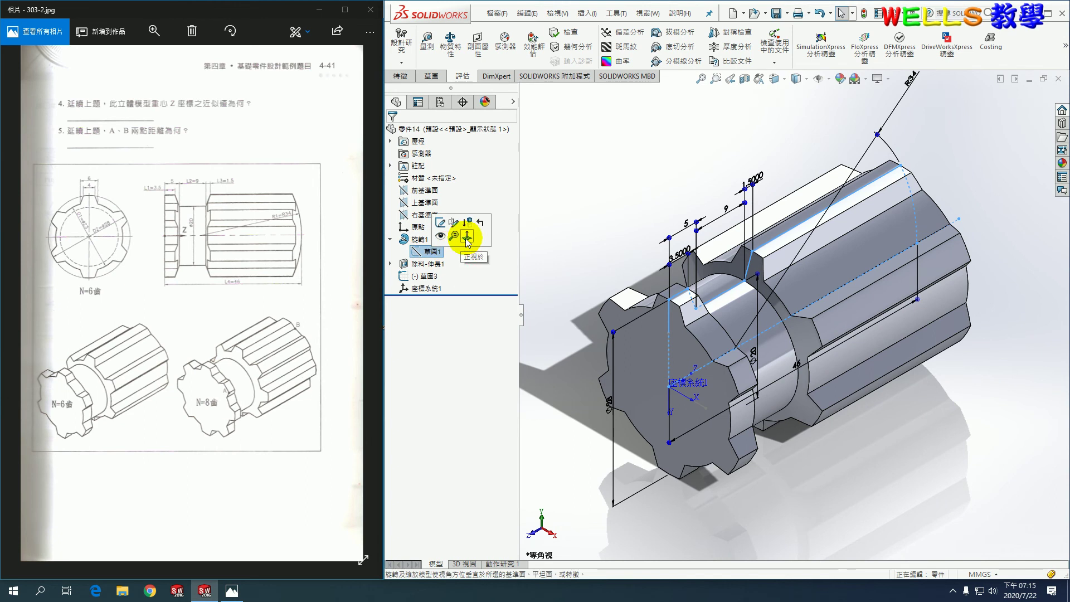
pyautogui.click(466, 240)
pyautogui.rightClick(434, 251)
pyautogui.click(439, 222)
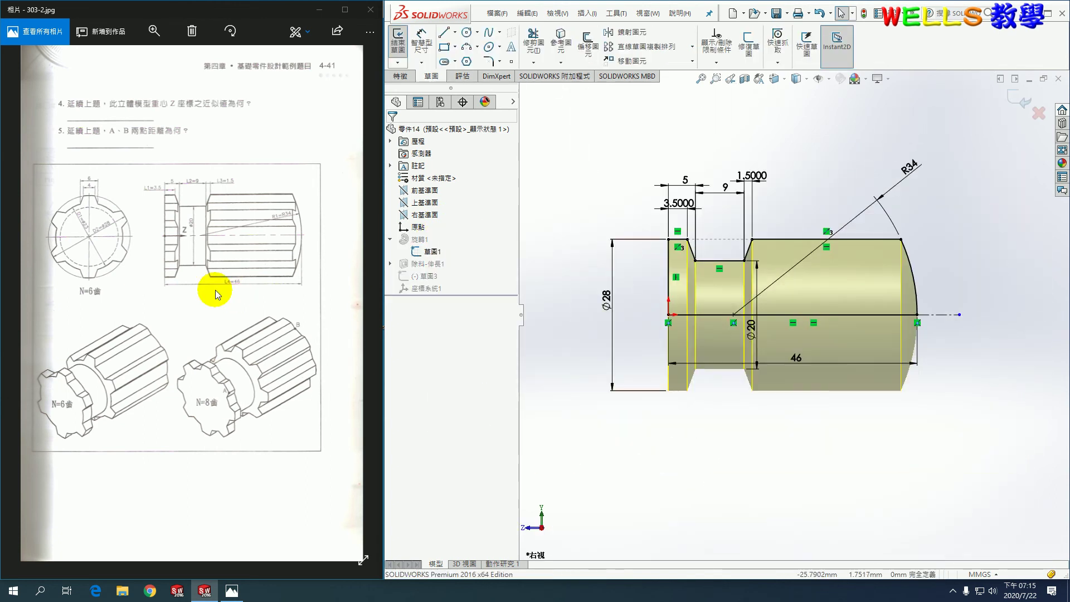
pyautogui.click(215, 290)
pyautogui.scroll(2, 134, 245)
pyautogui.scroll(2, 65, 191)
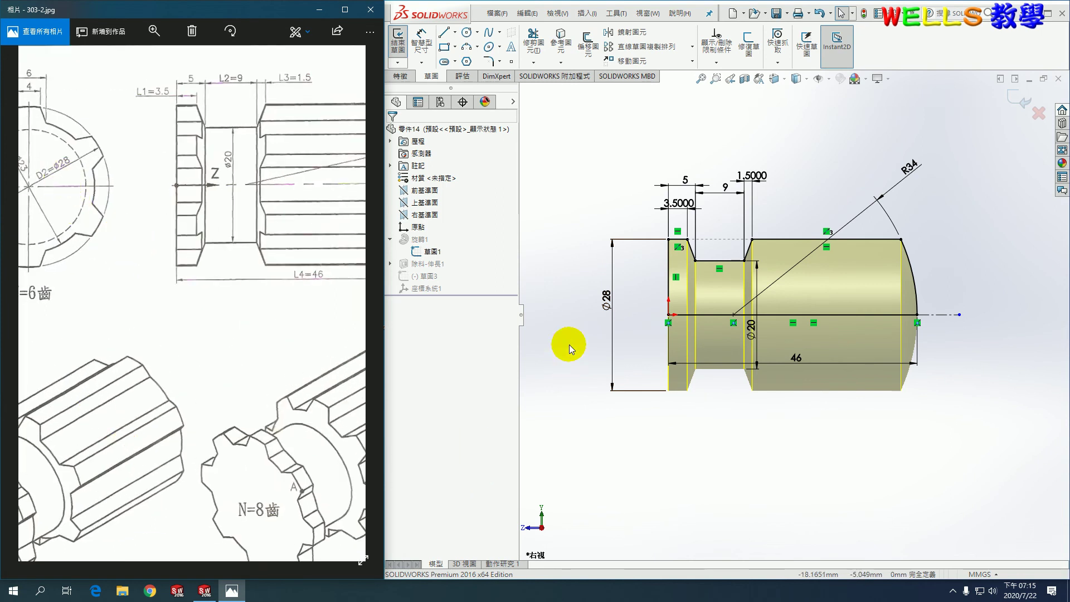
# - Change the profile dimensions to Ø30, 3, 10 and 2
pyautogui.doubleClick(610, 301)
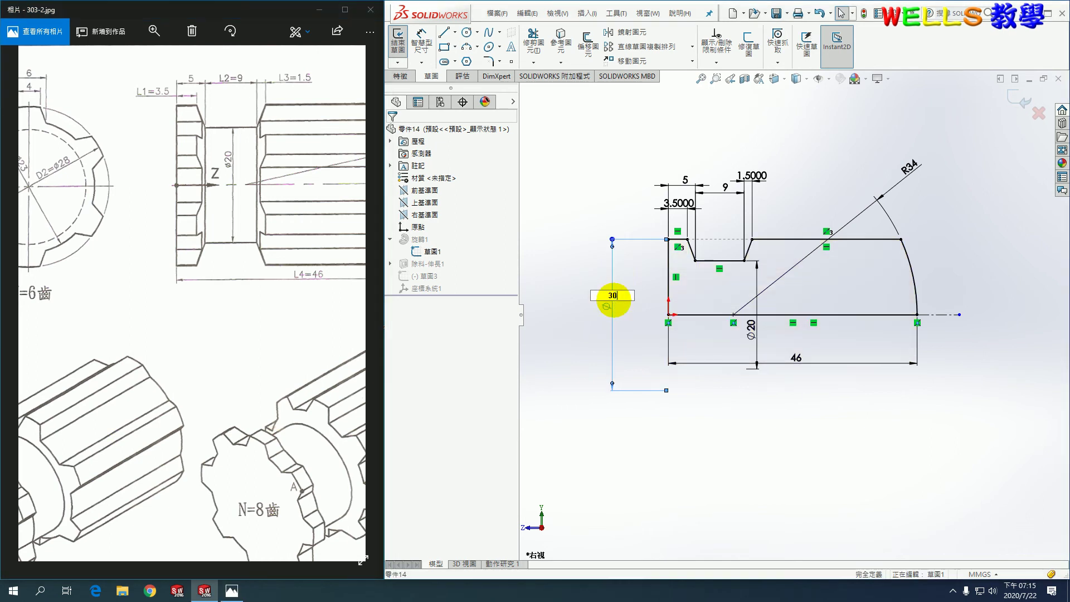
pyautogui.write('0')
pyautogui.press('Return')
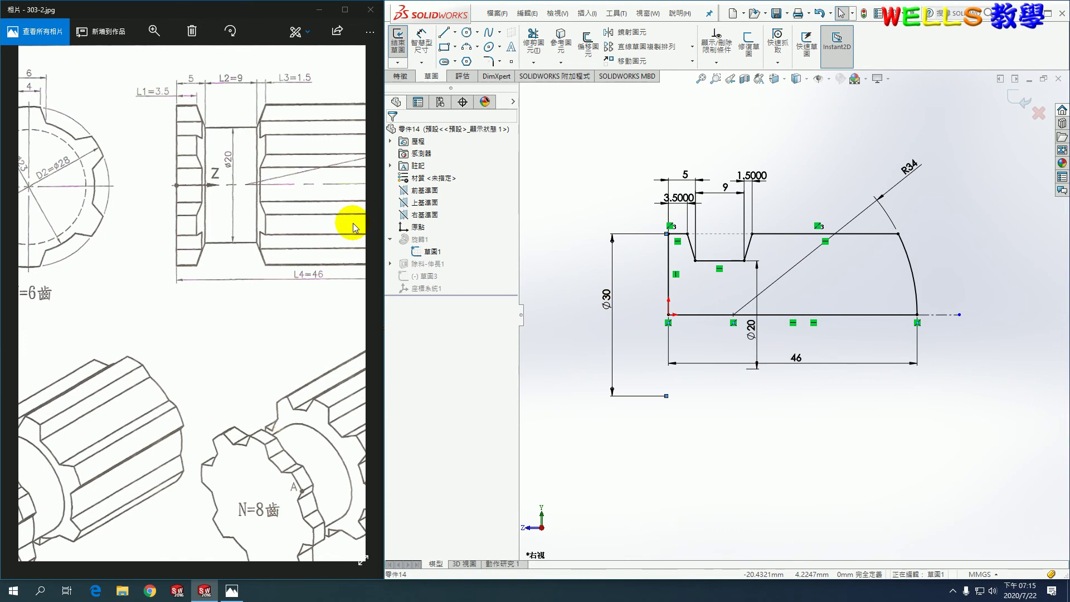
pyautogui.doubleClick(679, 198)
pyautogui.write('3')
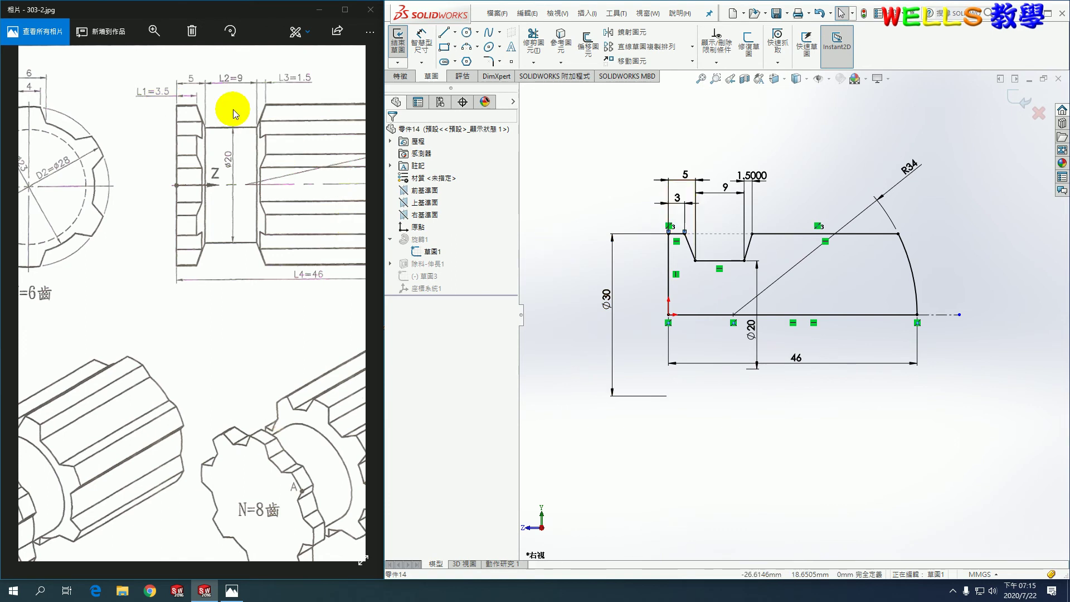
pyautogui.doubleClick(724, 188)
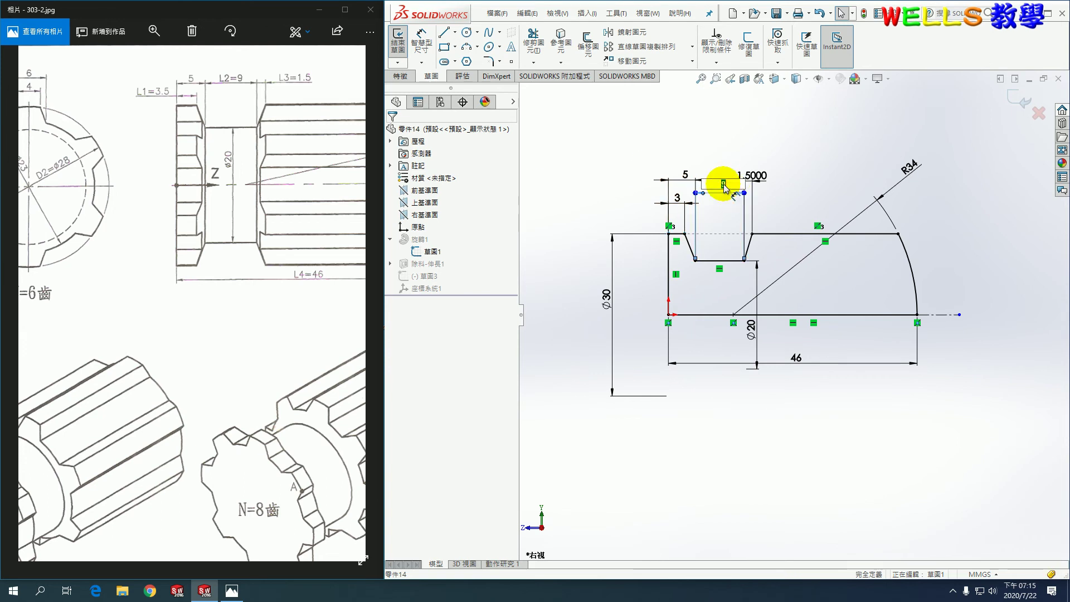
pyautogui.write('10')
pyautogui.press('Return')
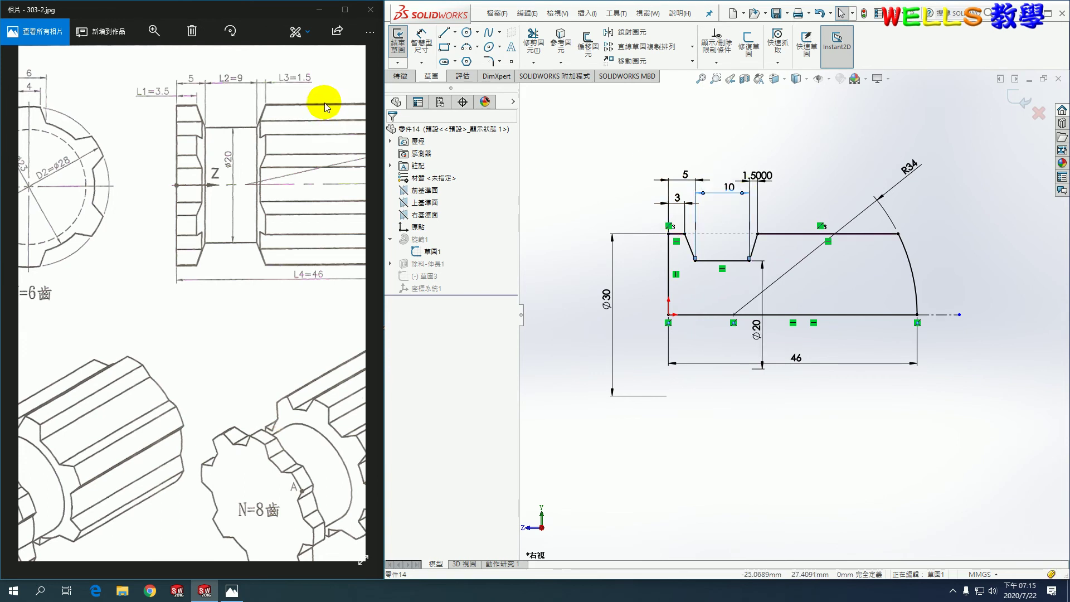
pyautogui.doubleClick(759, 176)
pyautogui.write('2')
pyautogui.press('Return')
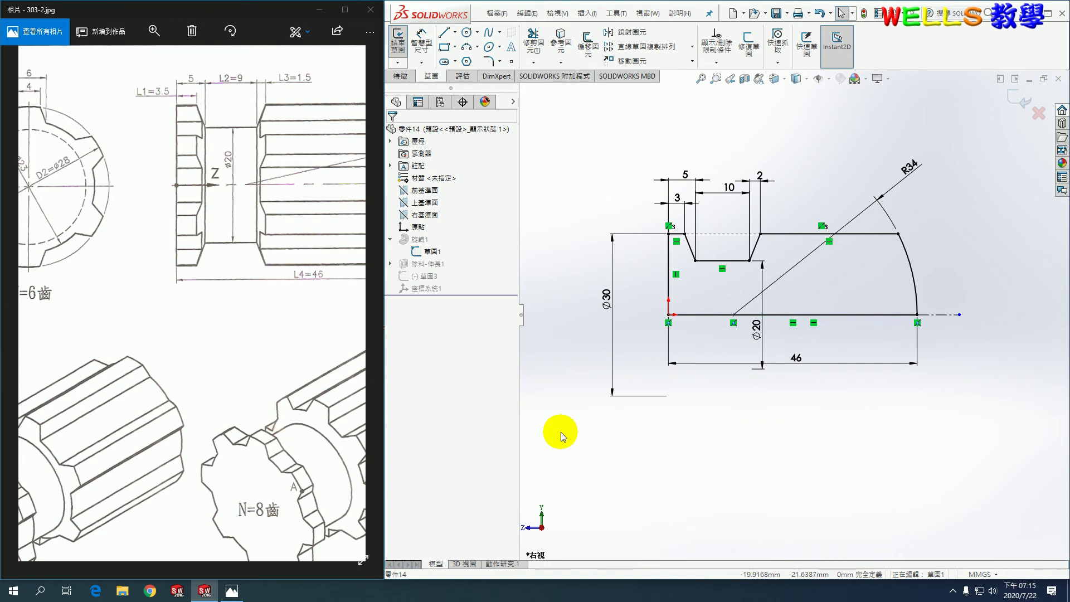
# - Set the overall length to 45 and end radius to R35, then rebuild the shaft
pyautogui.doubleClick(795, 357)
pyautogui.write('45')
pyautogui.press('Return')
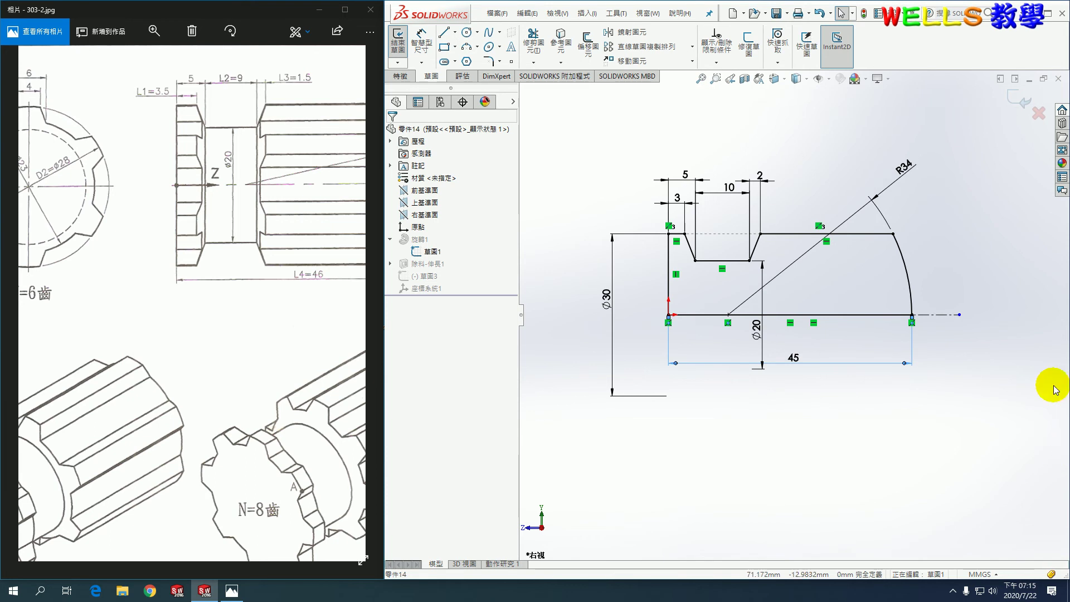
pyautogui.doubleClick(905, 165)
pyautogui.write('35')
pyautogui.press('Return')
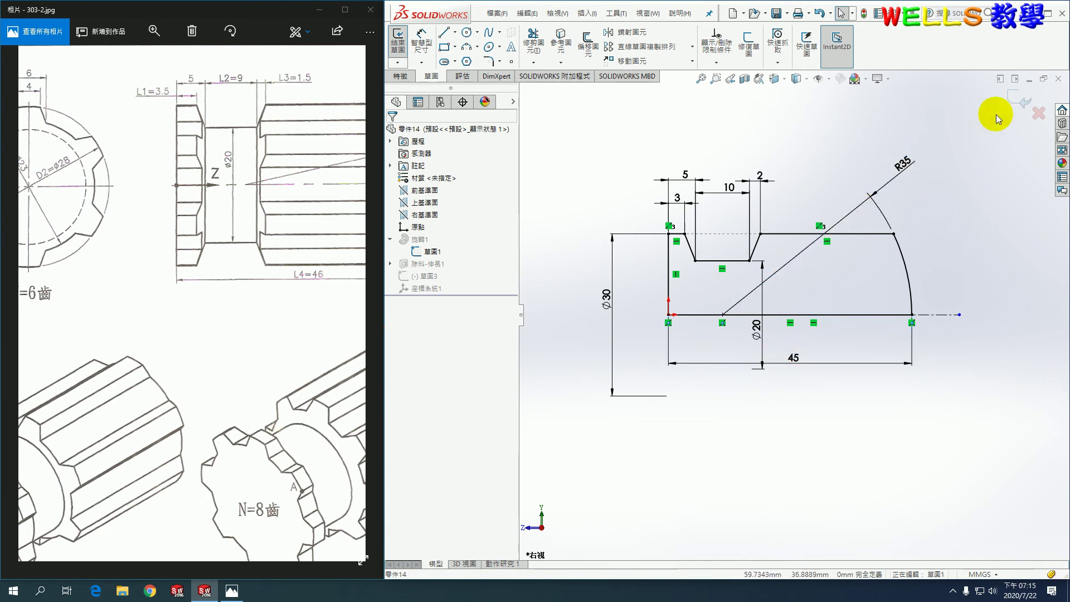
pyautogui.click(1030, 104)
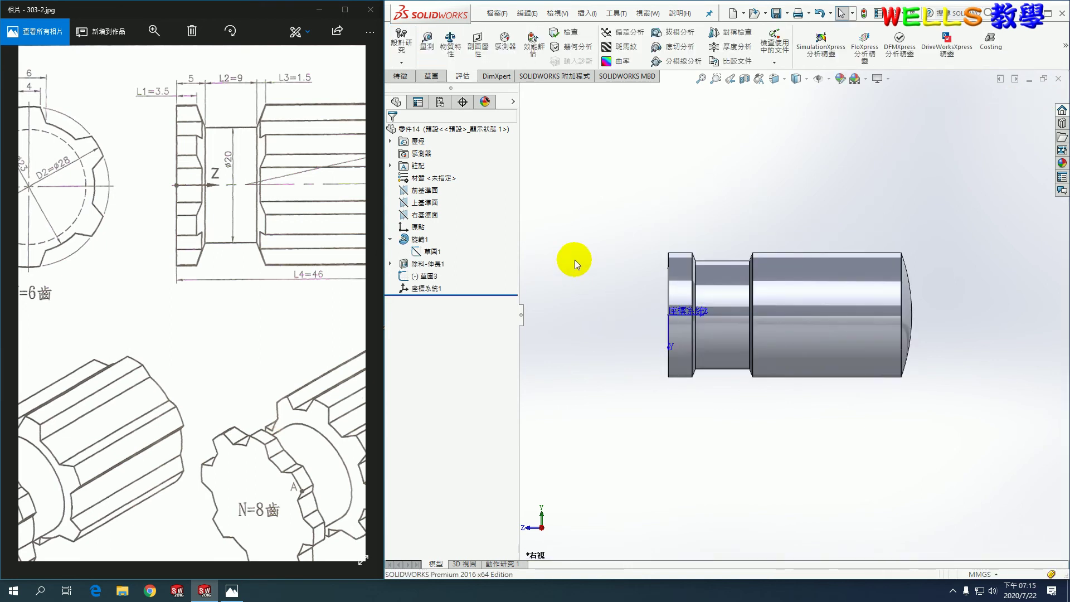
# - Select the tooth sketch 草圖2 under the cut and view it Normal To
pyautogui.moveTo(607, 325); pyautogui.dragTo(709, 349, button='middle')
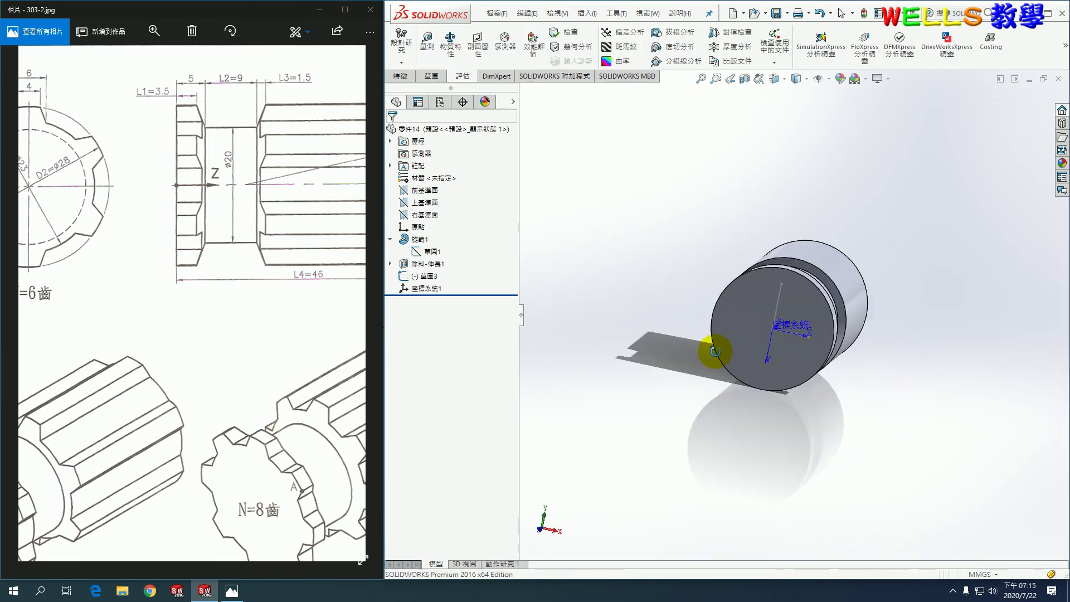
pyautogui.click(390, 264)
pyautogui.click(429, 276)
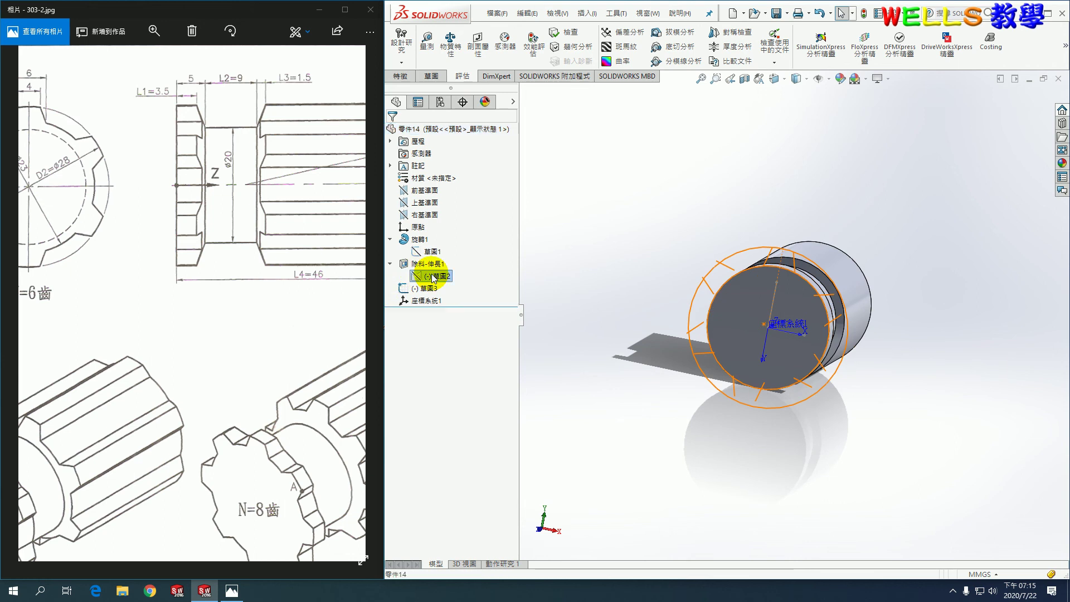
pyautogui.click(467, 257)
pyautogui.rightClick(441, 277)
# - Edit 草圖2 and delete the ten patterned tooth lines, keeping only the original top tooth
pyautogui.click(446, 240)
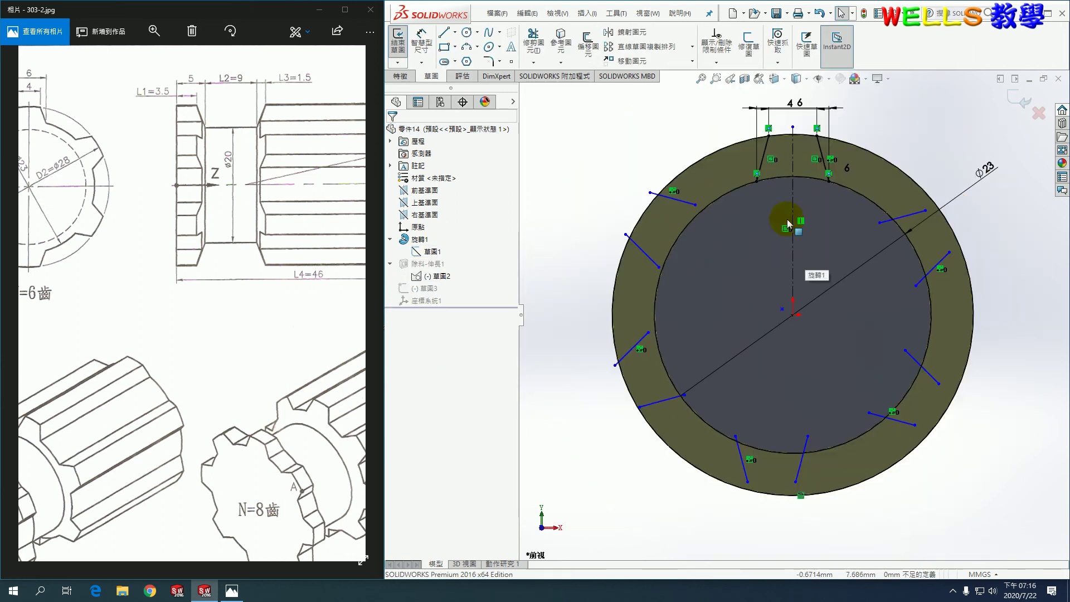
pyautogui.click(684, 204)
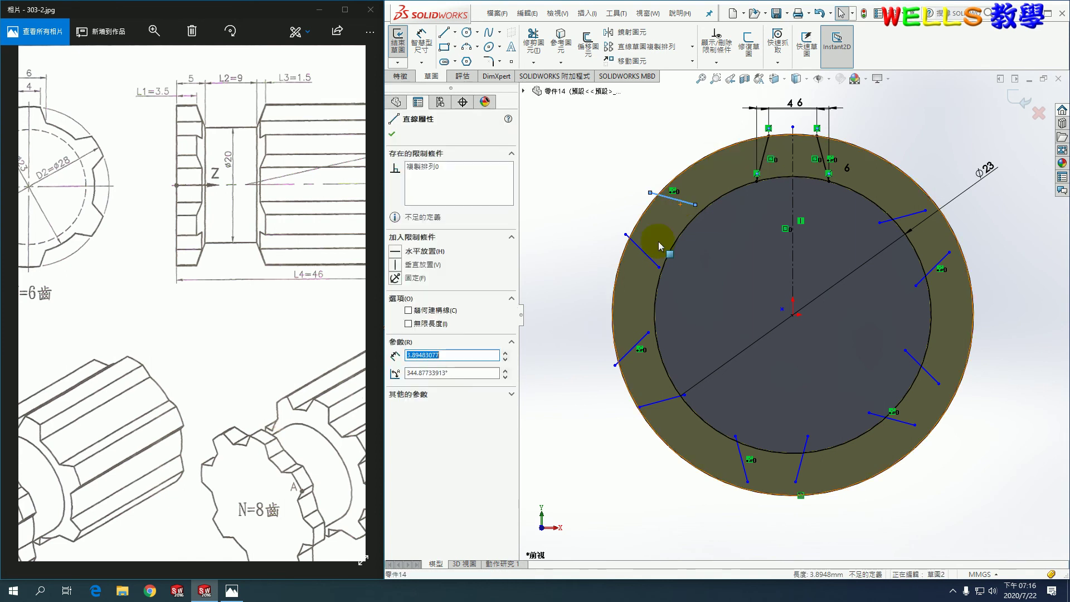
pyautogui.click(650, 261)
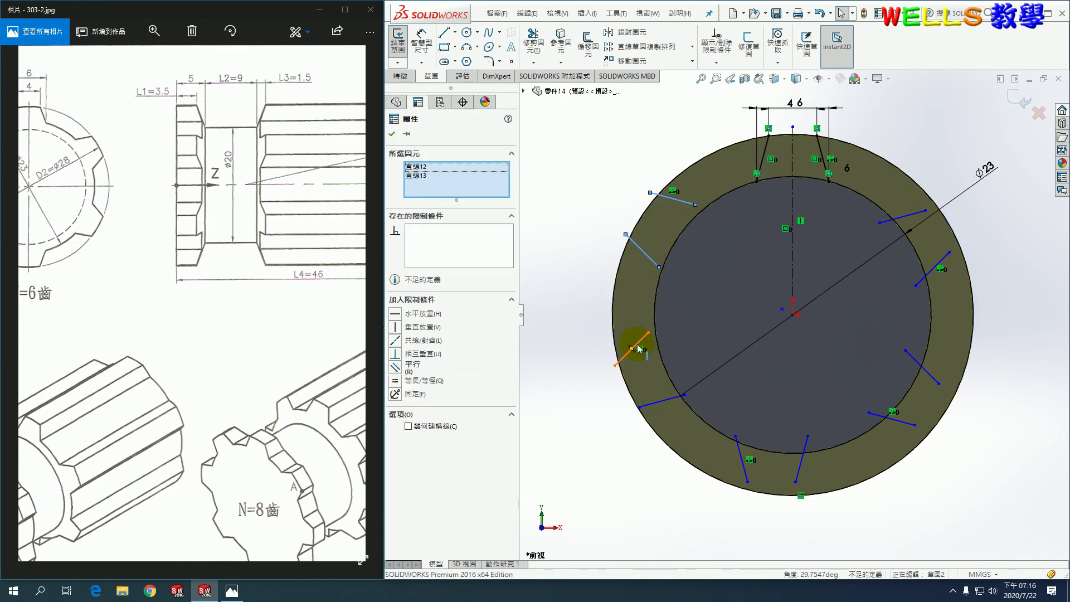
pyautogui.keyDown('ctrl'); pyautogui.click(639, 348); pyautogui.keyUp('ctrl')
pyautogui.keyDown('ctrl'); pyautogui.click(678, 401); pyautogui.keyUp('ctrl')
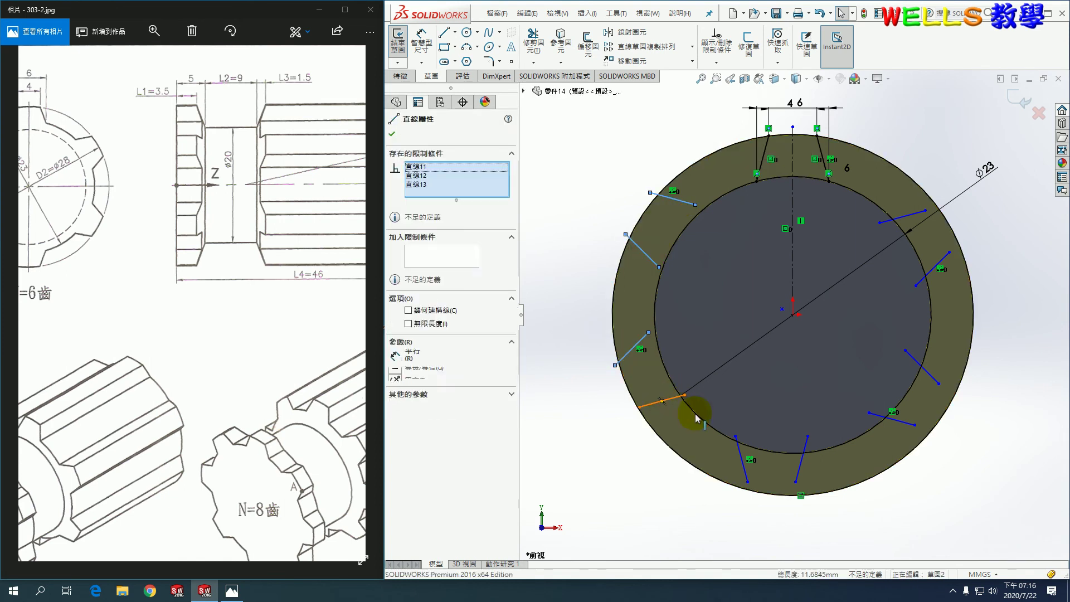
pyautogui.keyDown('ctrl'); pyautogui.click(741, 454); pyautogui.keyUp('ctrl')
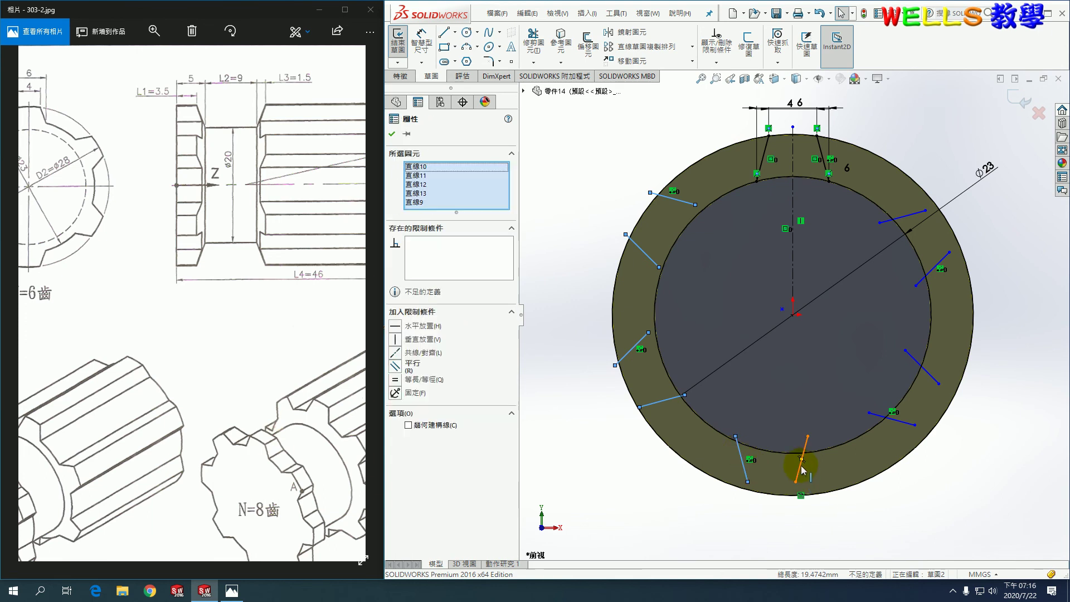
pyautogui.keyDown('ctrl'); pyautogui.click(801, 463); pyautogui.keyUp('ctrl')
pyautogui.keyDown('ctrl'); pyautogui.click(901, 422); pyautogui.keyUp('ctrl')
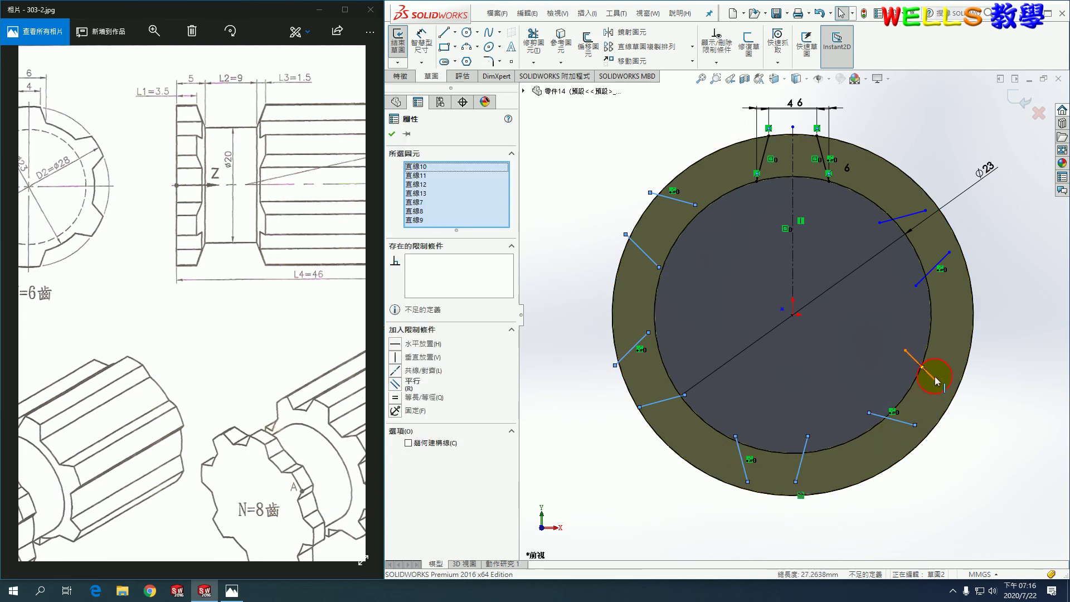
pyautogui.keyDown('ctrl'); pyautogui.click(934, 378); pyautogui.keyUp('ctrl')
pyautogui.keyDown('ctrl'); pyautogui.click(947, 255); pyautogui.keyUp('ctrl')
pyautogui.keyDown('ctrl'); pyautogui.click(896, 220); pyautogui.keyUp('ctrl')
pyautogui.press('Delete')
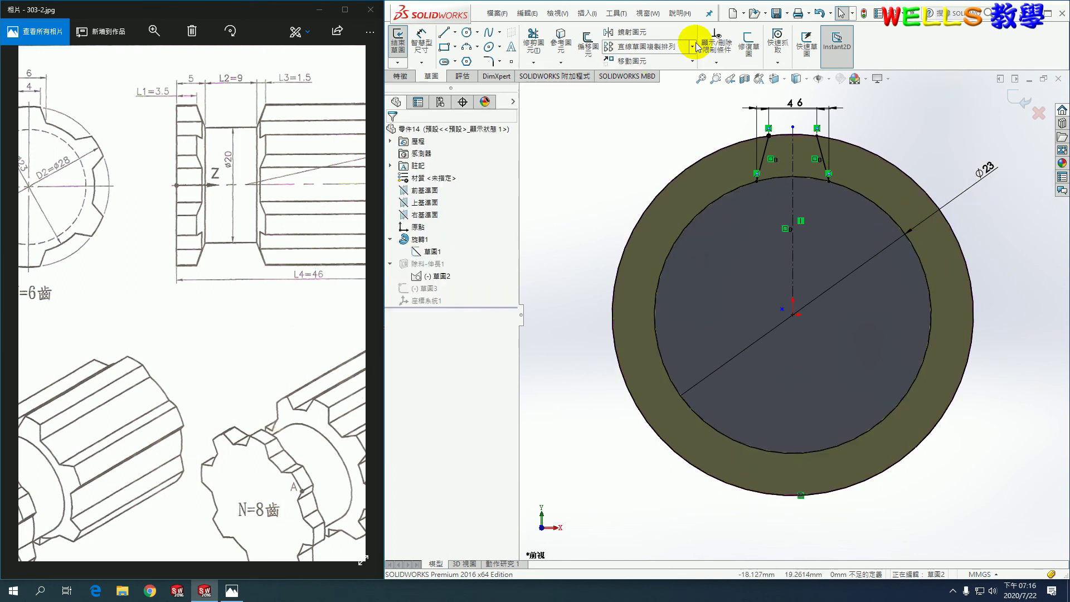
# - Change the inner circle diameter from Φ23 to Φ25
pyautogui.click(691, 47)
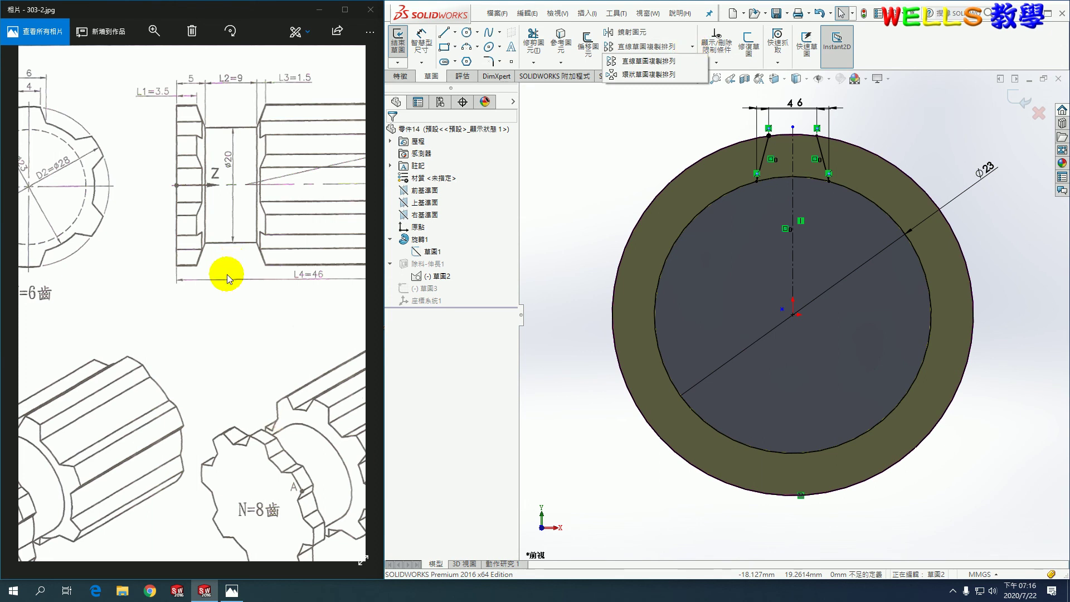
pyautogui.scroll(2, 299, 219)
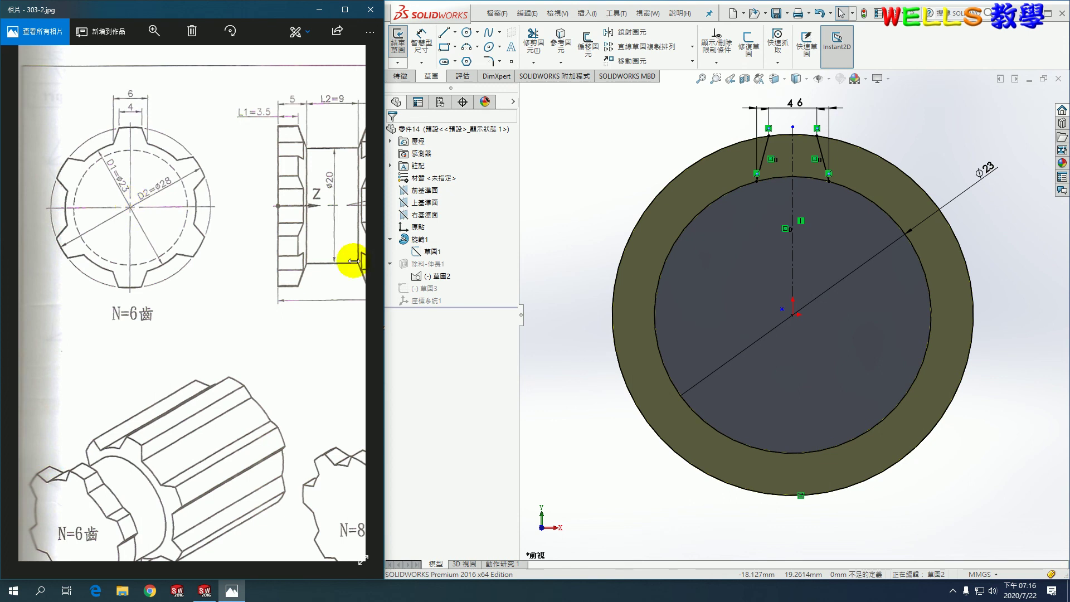
pyautogui.doubleClick(1009, 171)
pyautogui.write('25')
pyautogui.press('Return')
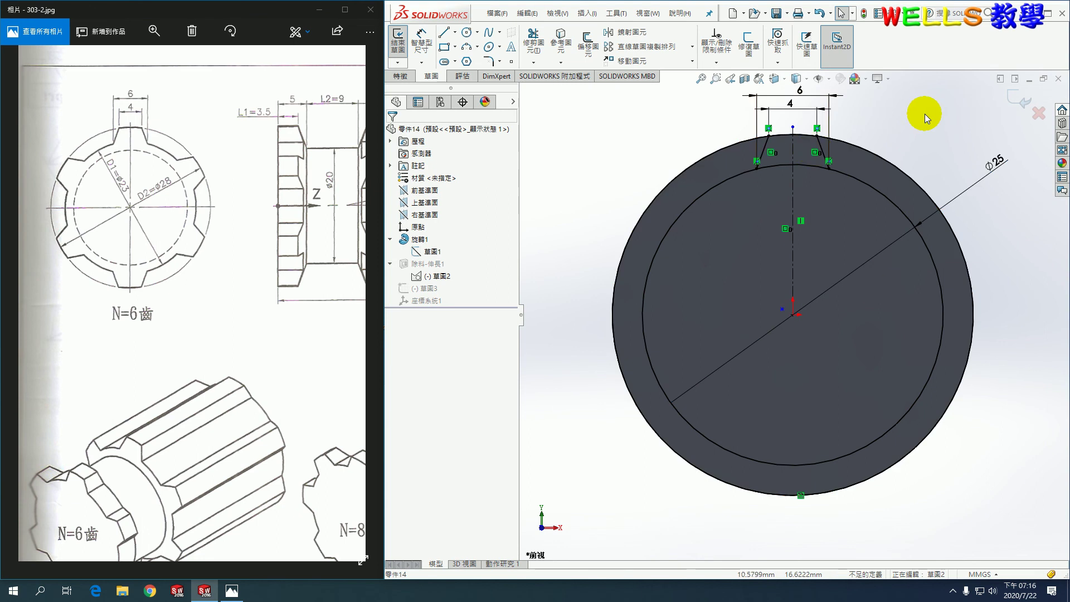
# - Circularly pattern the two tooth side lines into 8 equally spaced copies over 360°
pyautogui.click(692, 47)
pyautogui.click(662, 76)
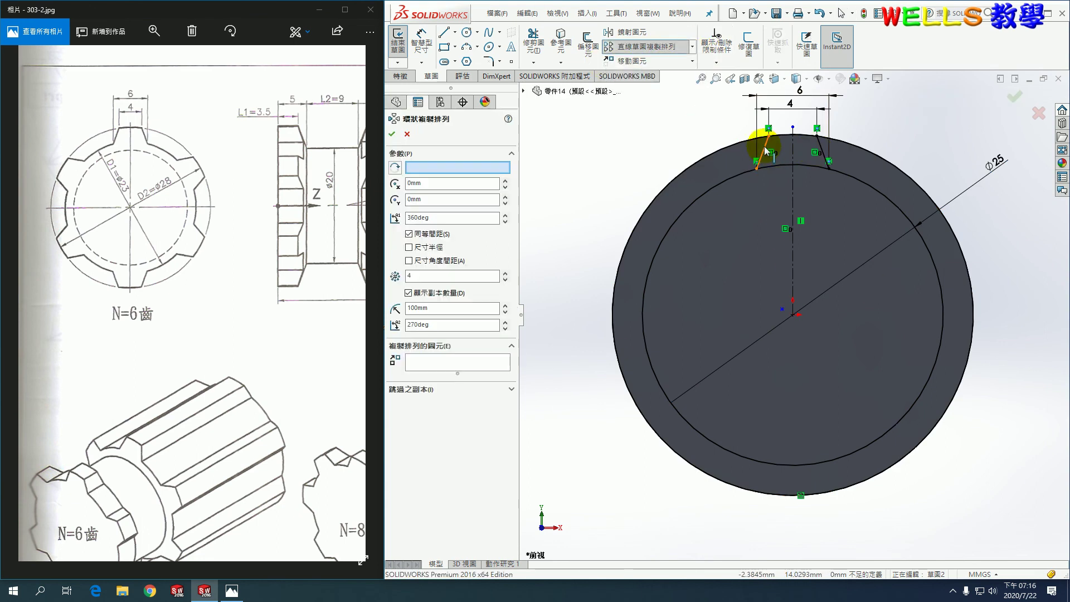
pyautogui.click(763, 148)
pyautogui.click(823, 149)
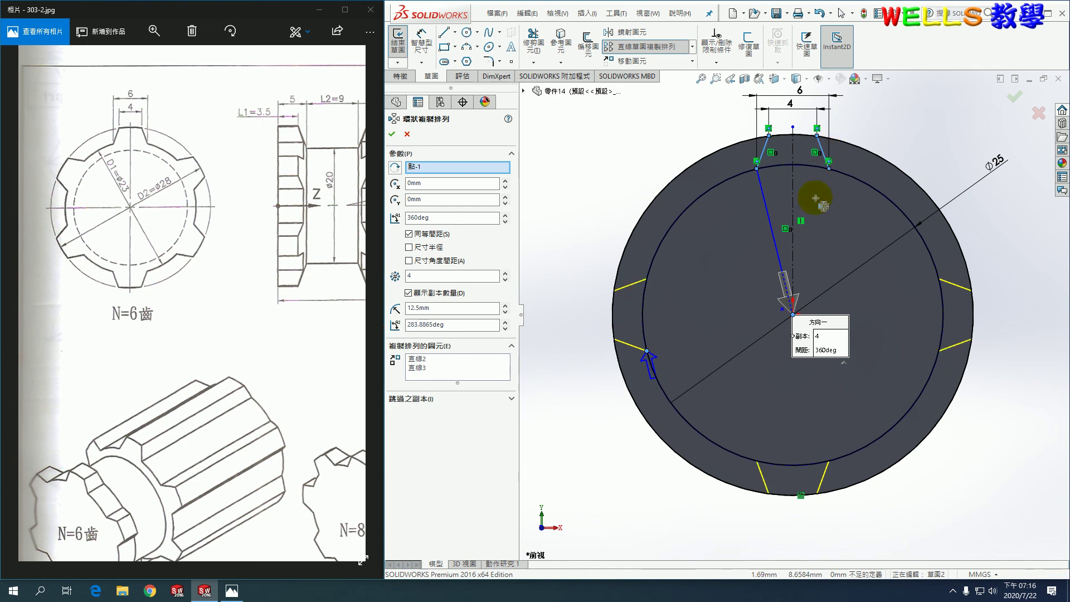
pyautogui.doubleClick(424, 281)
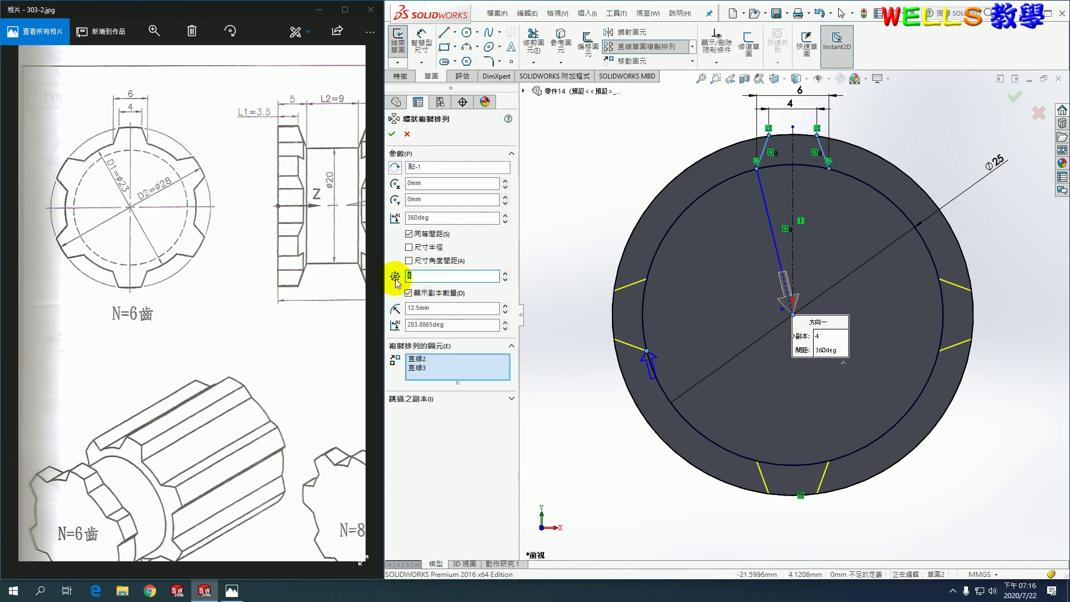
pyautogui.write('8')
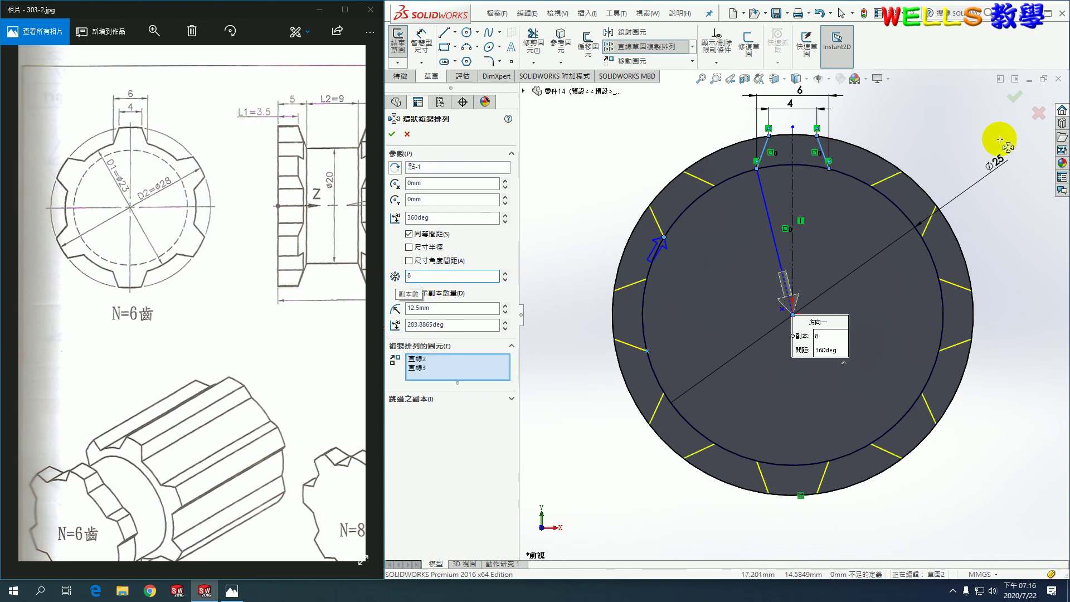
pyautogui.click(1013, 97)
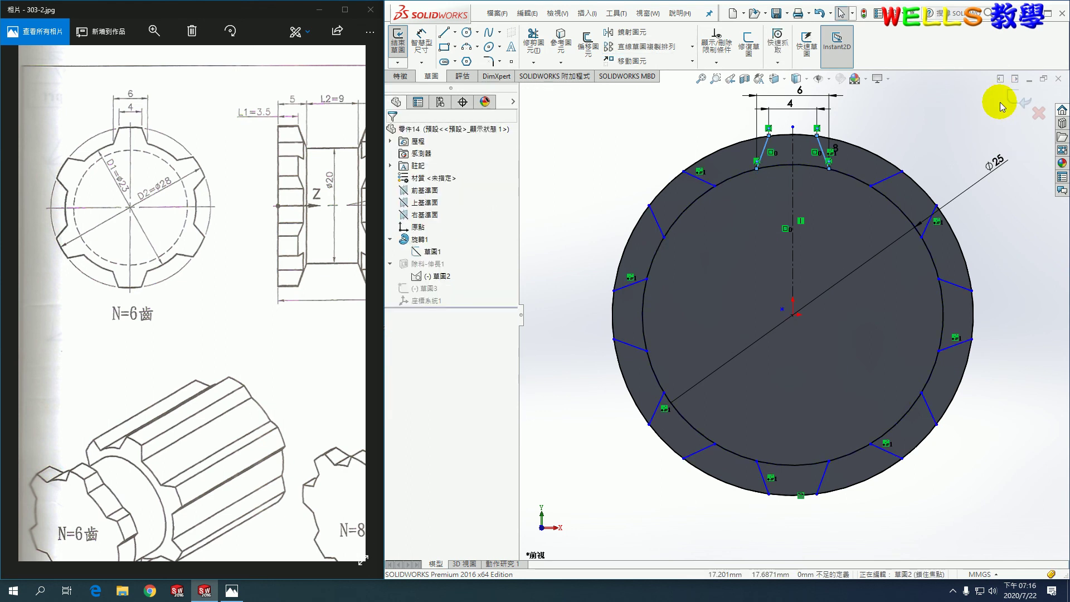
# - Exit the sketch, edit Cut-Extrude1 and clear its previously selected contours
pyautogui.click(1015, 100)
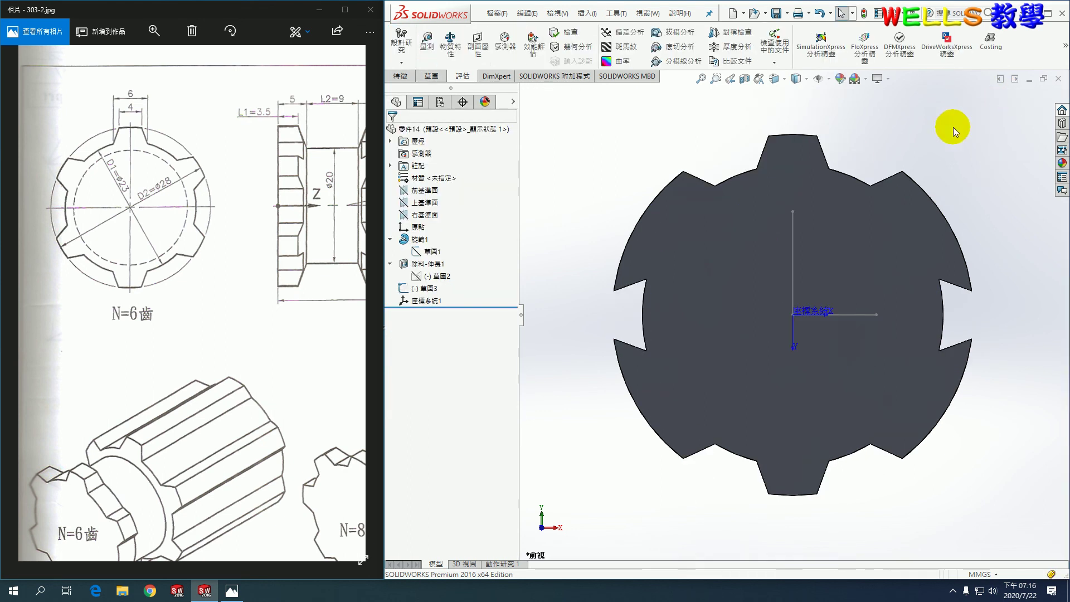
pyautogui.click(428, 263)
pyautogui.click(436, 240)
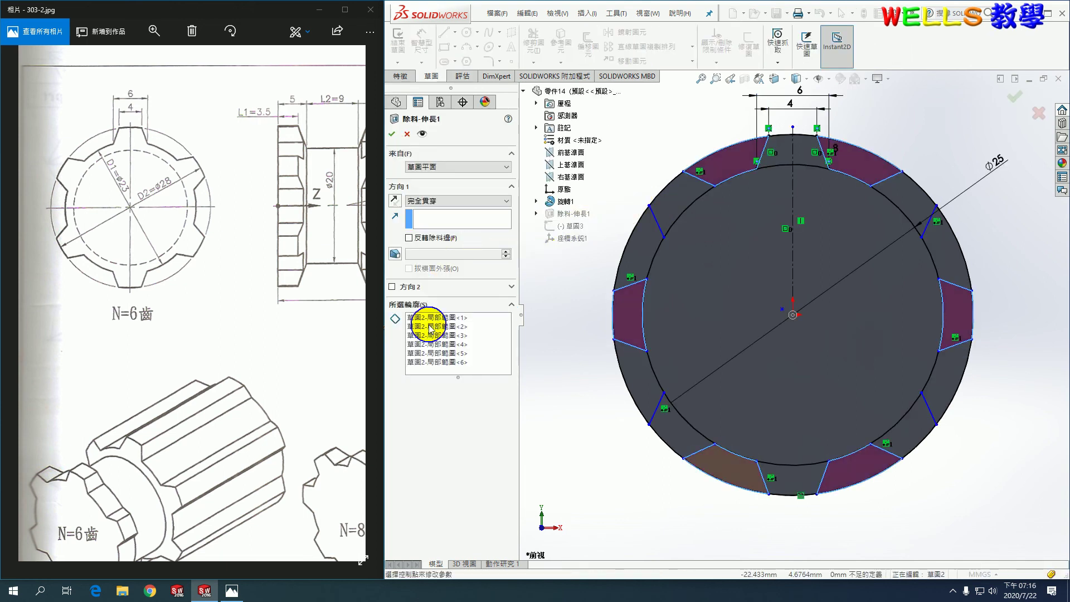
pyautogui.rightClick(430, 327)
pyautogui.click(457, 332)
# - Select the eight tooth-gap ring regions as contours and apply the cut
pyautogui.click(731, 155)
pyautogui.click(643, 268)
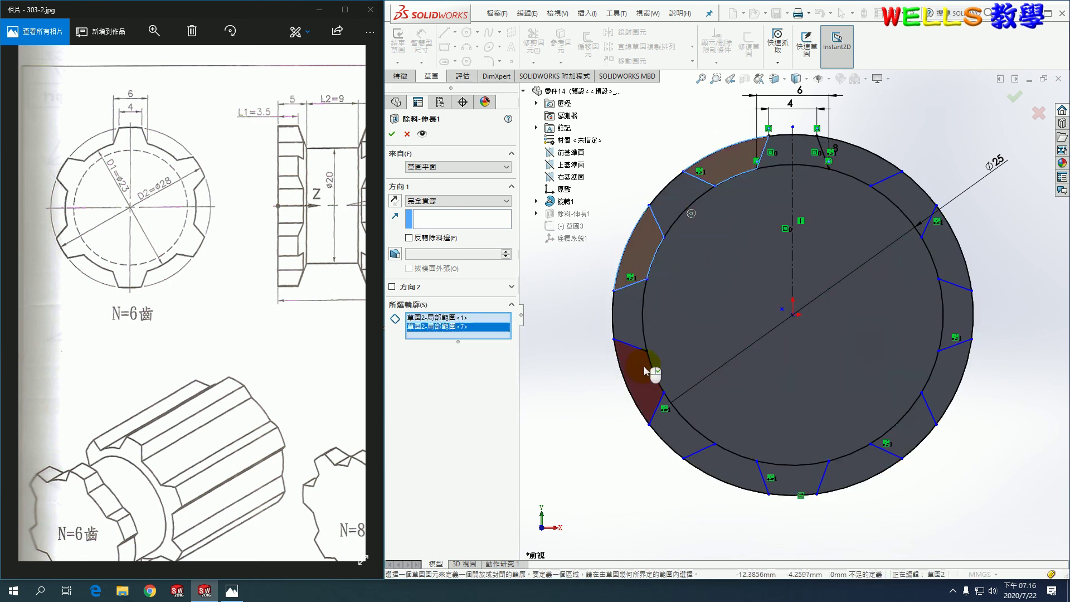
pyautogui.click(642, 366)
pyautogui.click(721, 468)
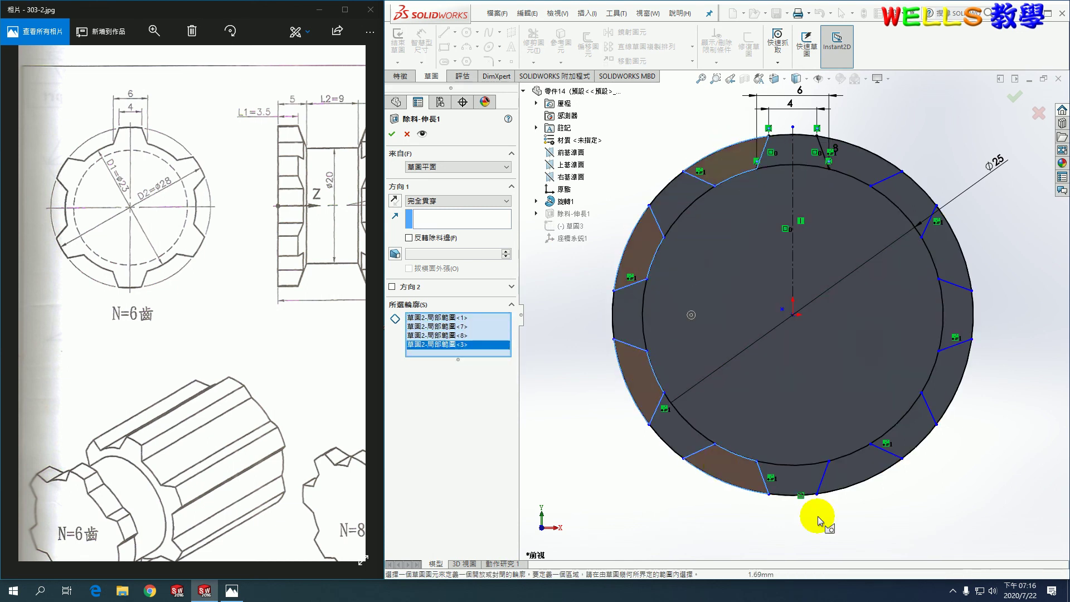
pyautogui.click(858, 470)
pyautogui.click(965, 271)
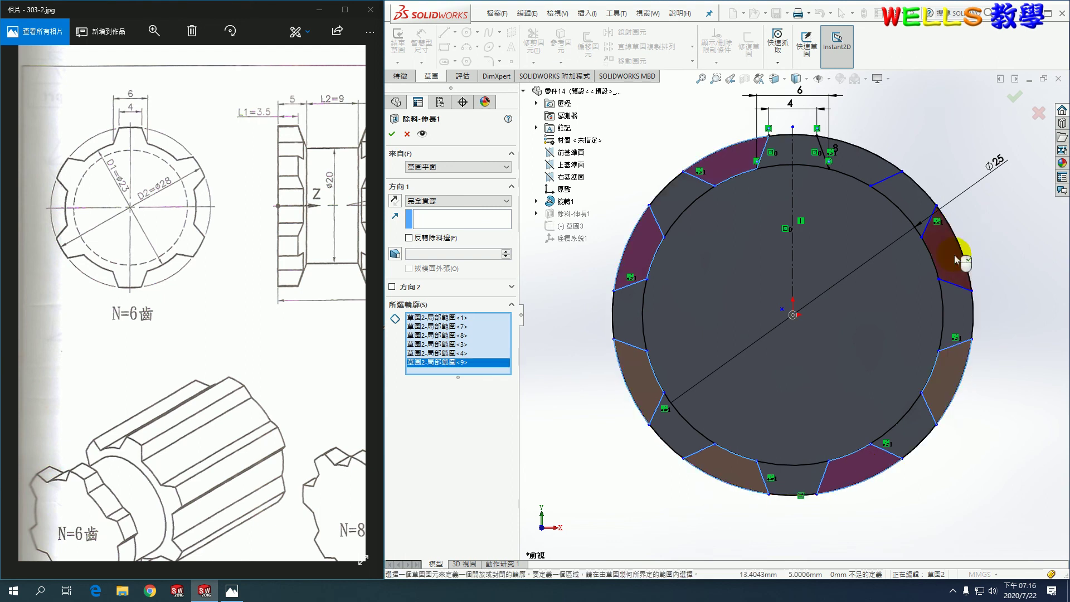
pyautogui.click(870, 169)
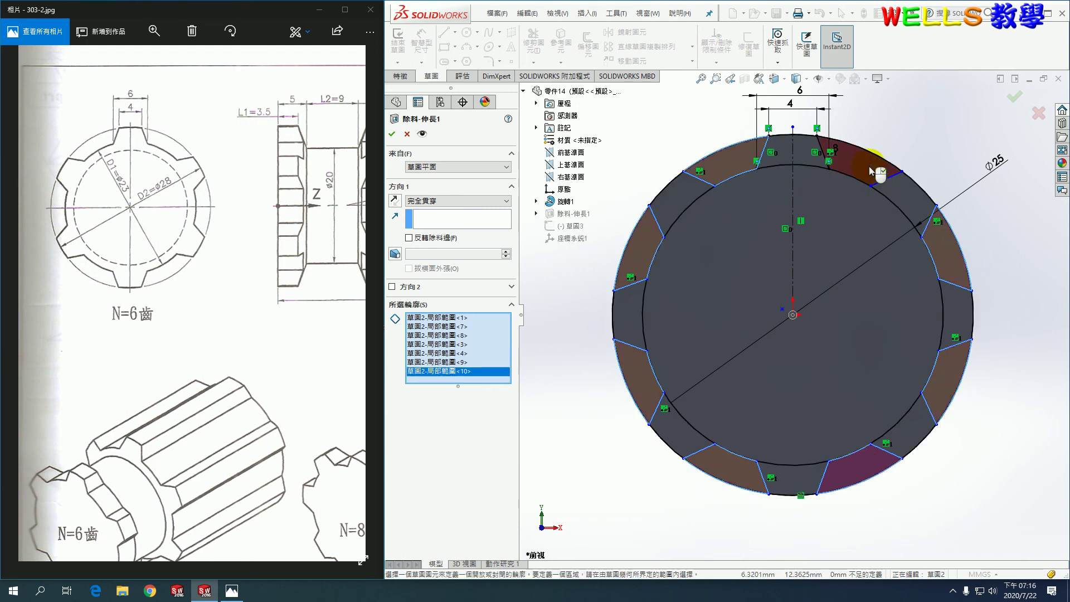
pyautogui.click(1011, 104)
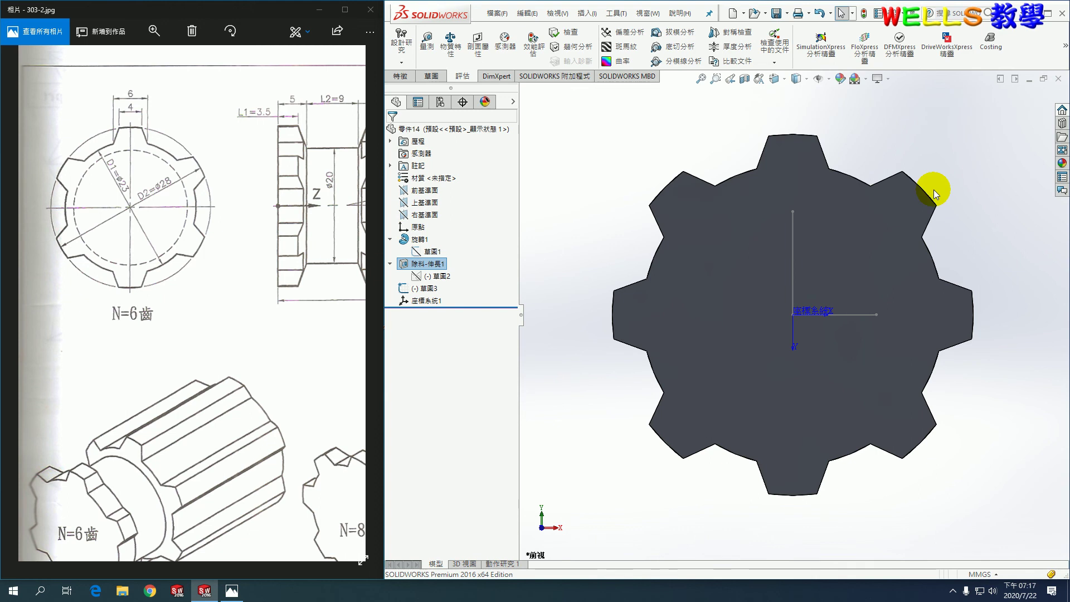
# - View the eight-tooth shaft isometrically, review the volume question on 303-1.jpg, and run Mass Properties
pyautogui.hotkey('ctrl', '7')
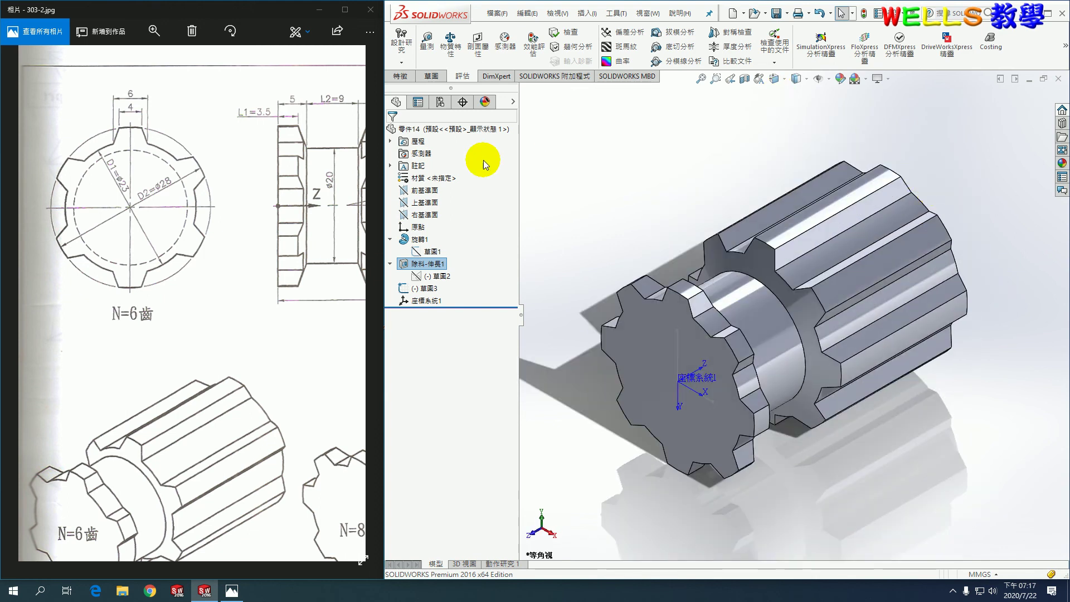
pyautogui.click(195, 286)
pyautogui.scroll(-3, 195, 286)
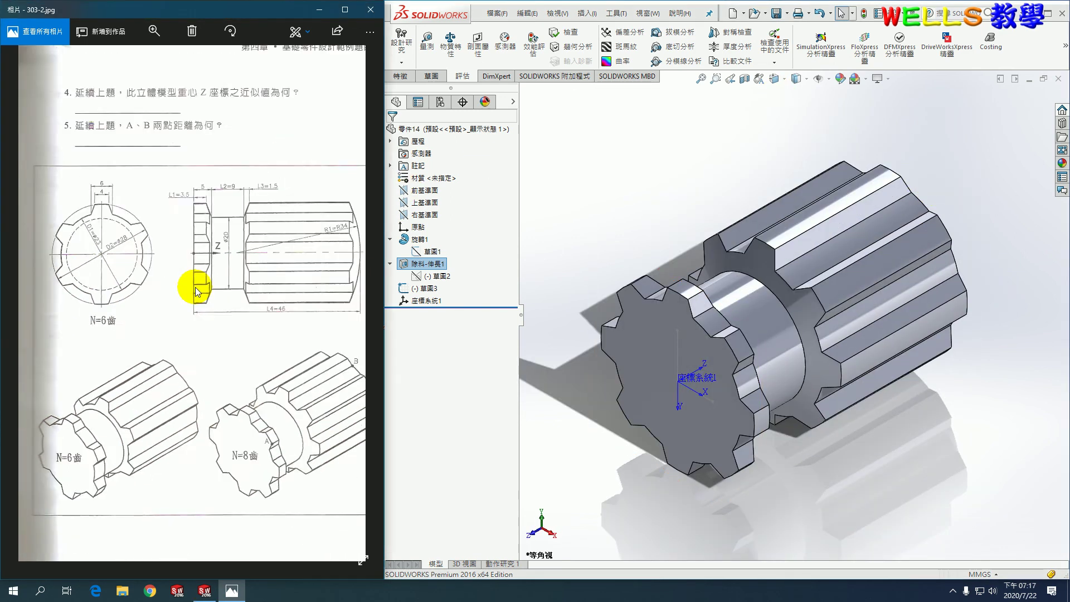
pyautogui.click(25, 304)
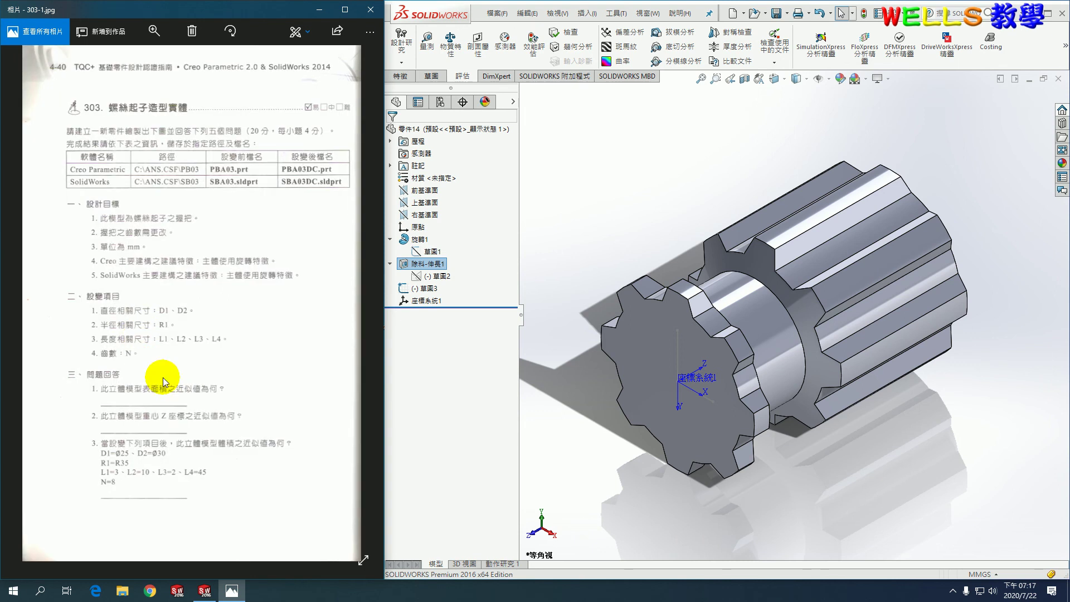
pyautogui.scroll(2, 193, 445)
pyautogui.scroll(1, 195, 456)
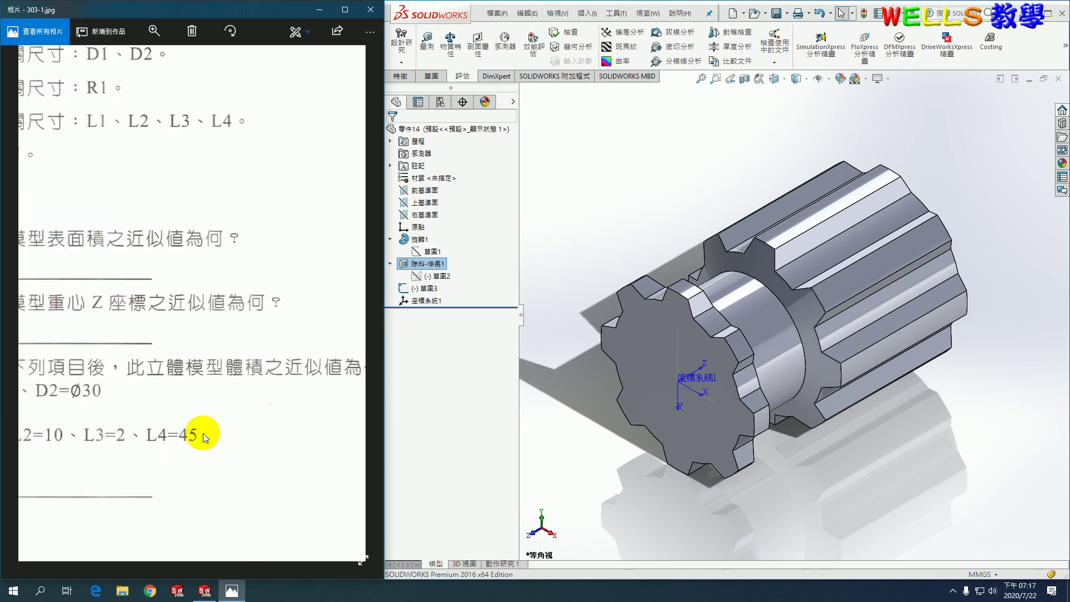
pyautogui.click(449, 40)
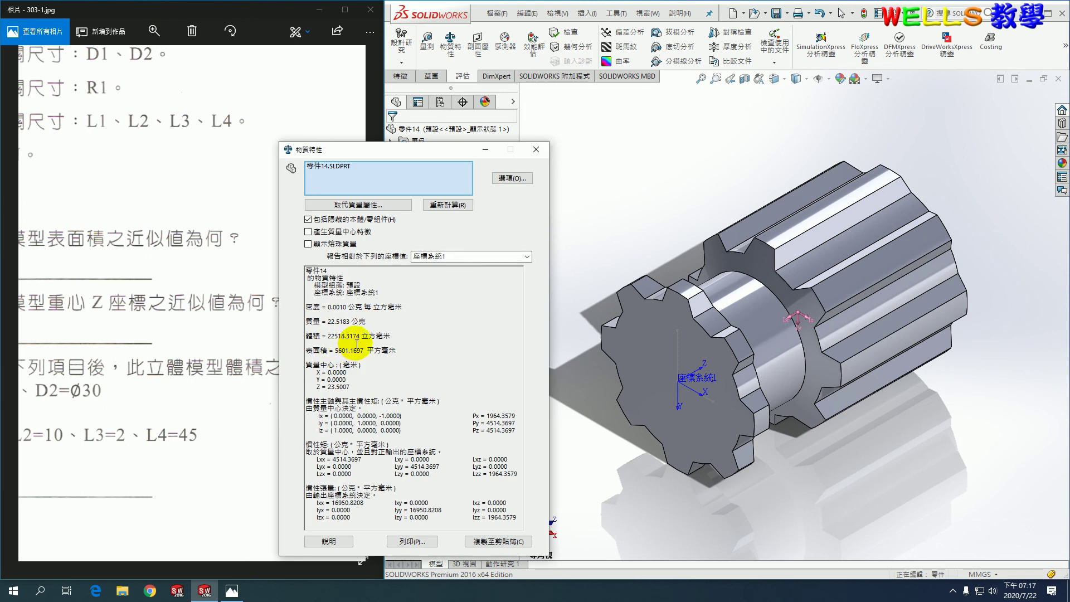
# - Switch Photos to 303-2.jpg and check mass properties: volume 22518.3174 mm³, centre-of-mass Z 23.5007 mm
pyautogui.click(203, 384)
pyautogui.scroll(-2, 220, 246)
pyautogui.scroll(2, 203, 302)
pyautogui.scroll(1, 129, 321)
pyautogui.scroll(-2, 134, 318)
pyautogui.click(354, 304)
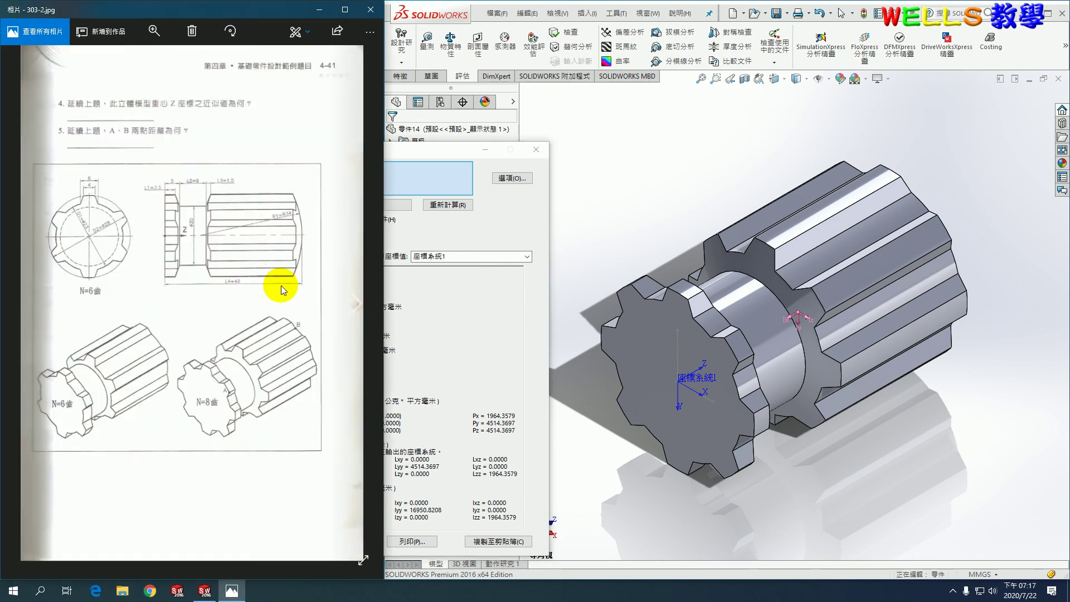
pyautogui.scroll(3, 136, 141)
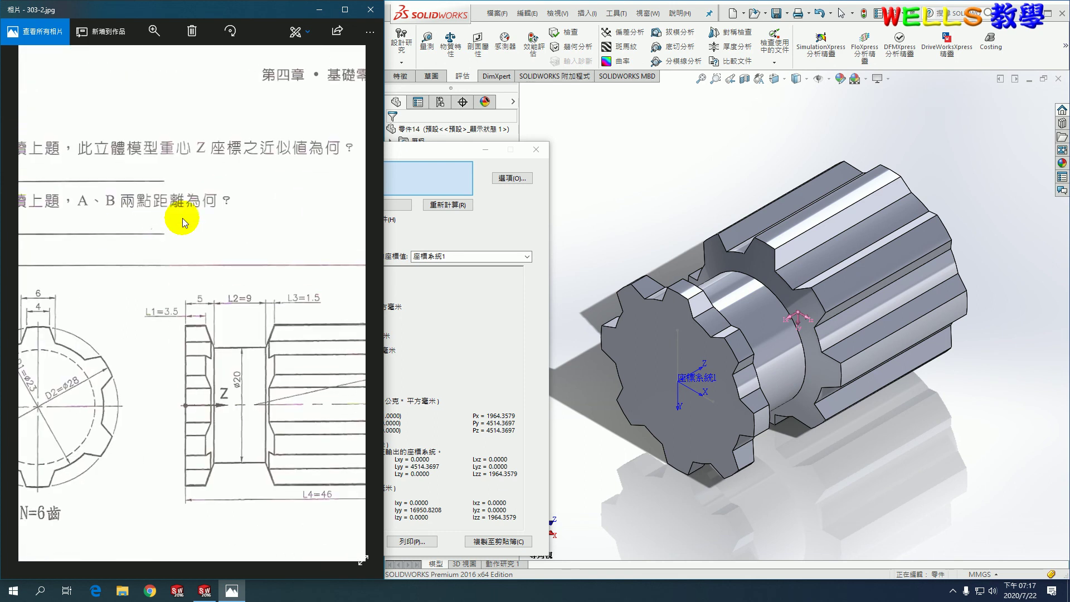
pyautogui.click(499, 295)
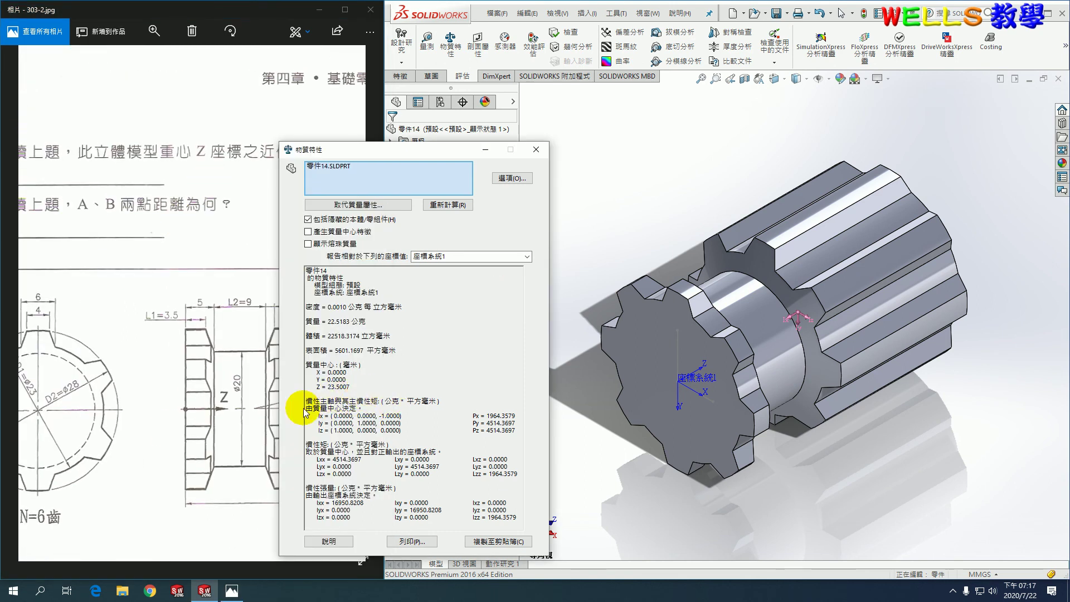
# - Pan the 303-2.jpg drawing to locate points A and B on the N=8 spline view
pyautogui.click(139, 382)
pyautogui.scroll(-2, 151, 380)
pyautogui.scroll(-2, 223, 349)
pyautogui.scroll(-2, 230, 325)
pyautogui.moveTo(186, 255); pyautogui.dragTo(107, 269)
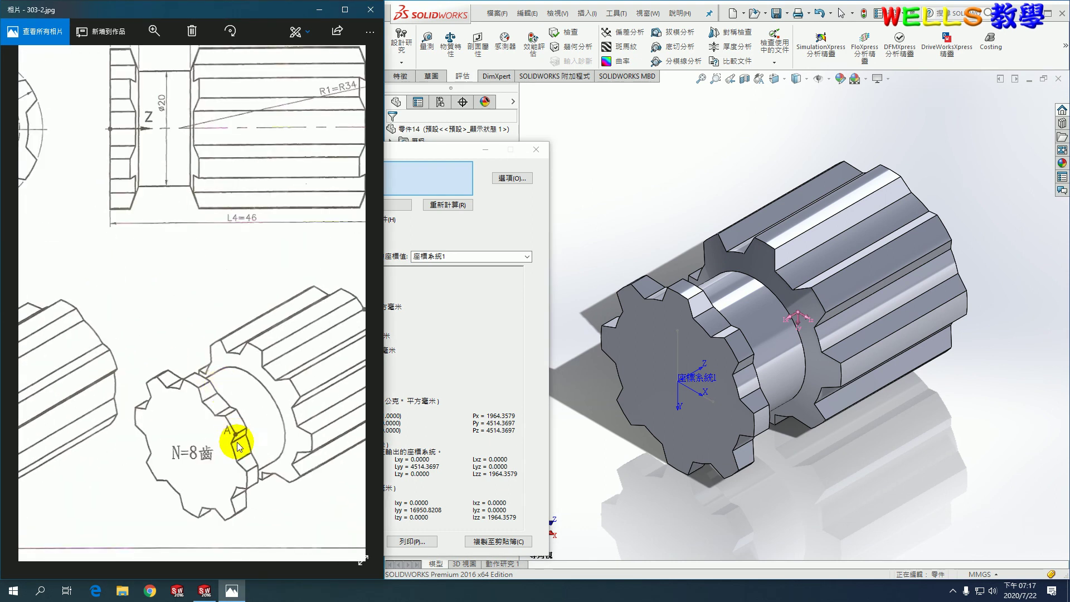
pyautogui.moveTo(238, 446); pyautogui.dragTo(151, 454)
# - Measure the vertex-to-vertex distance from point A to point B on the shaft: 43.7205 mm
pyautogui.click(535, 149)
pyautogui.click(428, 37)
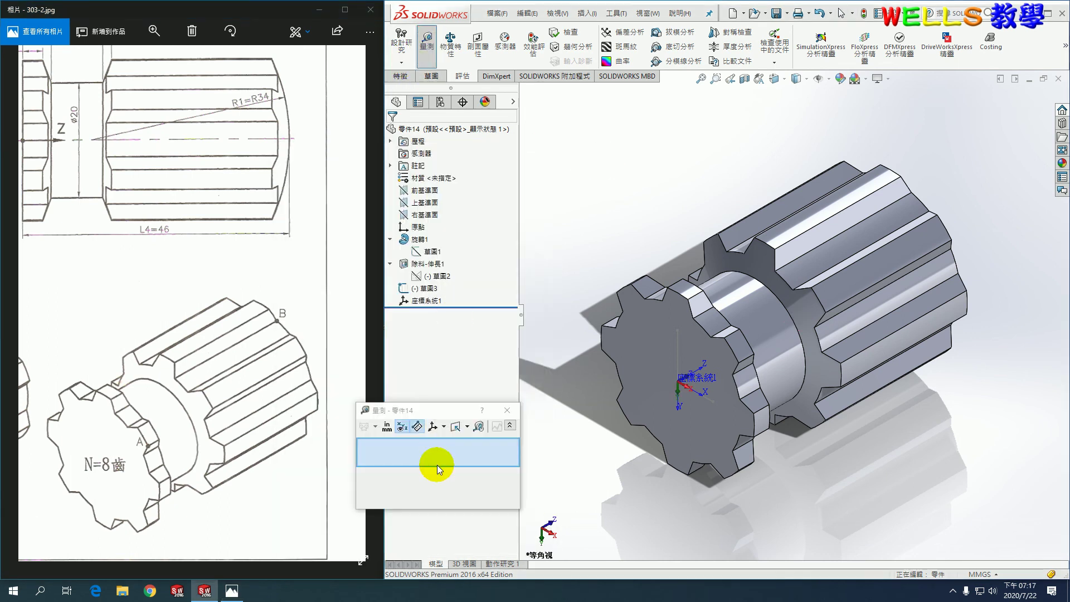
pyautogui.click(738, 363)
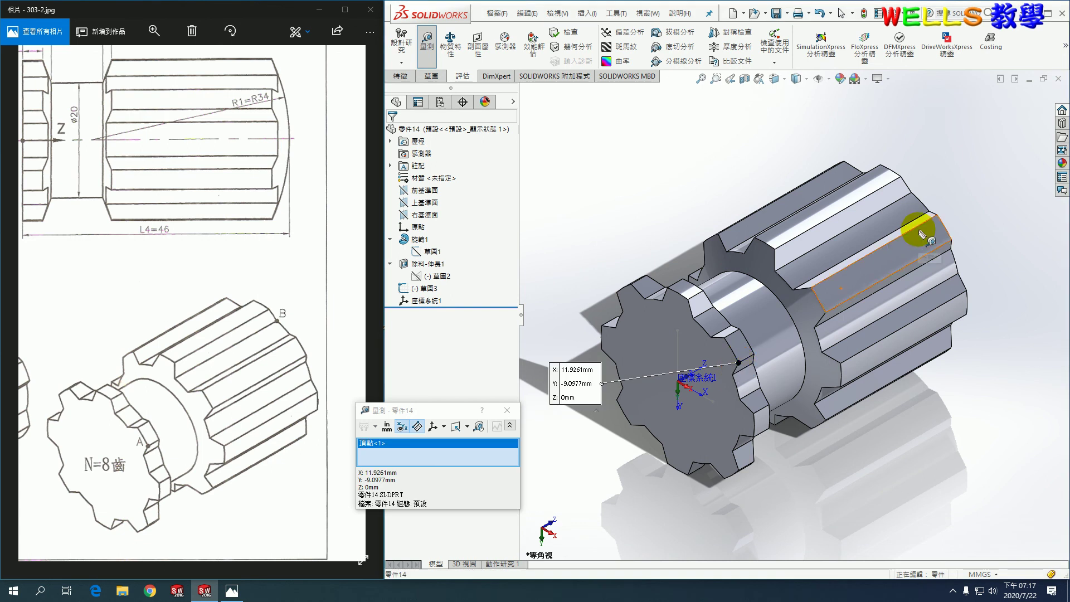
pyautogui.click(912, 193)
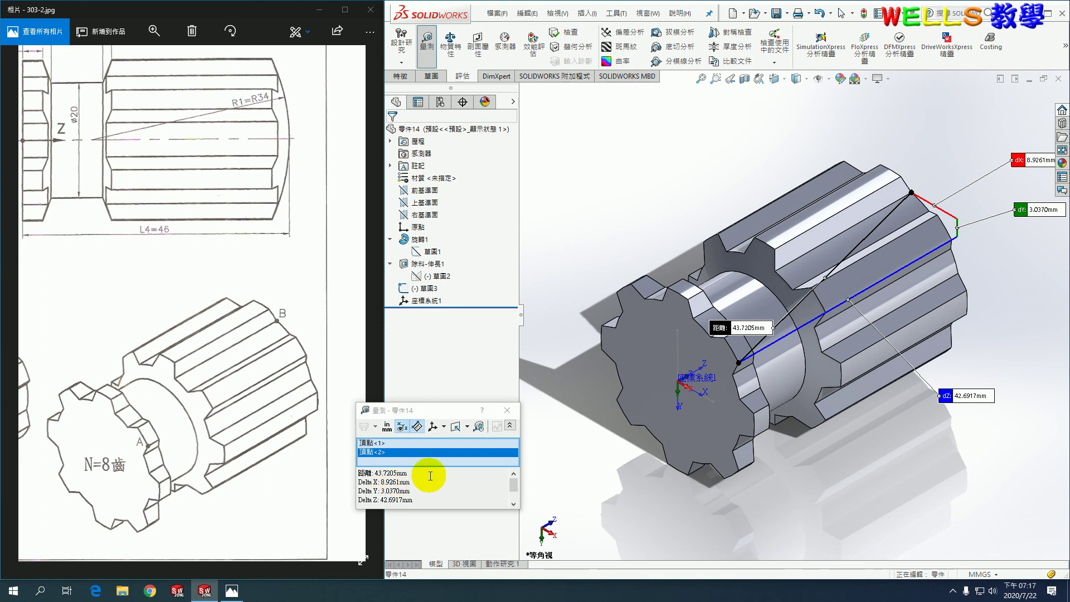
pyautogui.click(504, 412)
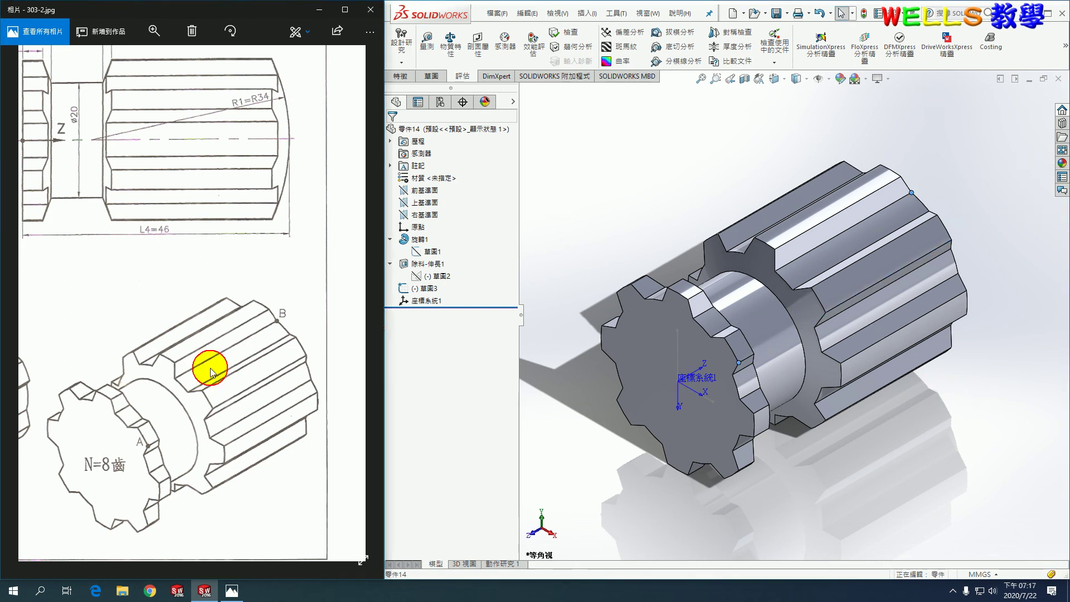
pyautogui.scroll(-3, 209, 368)
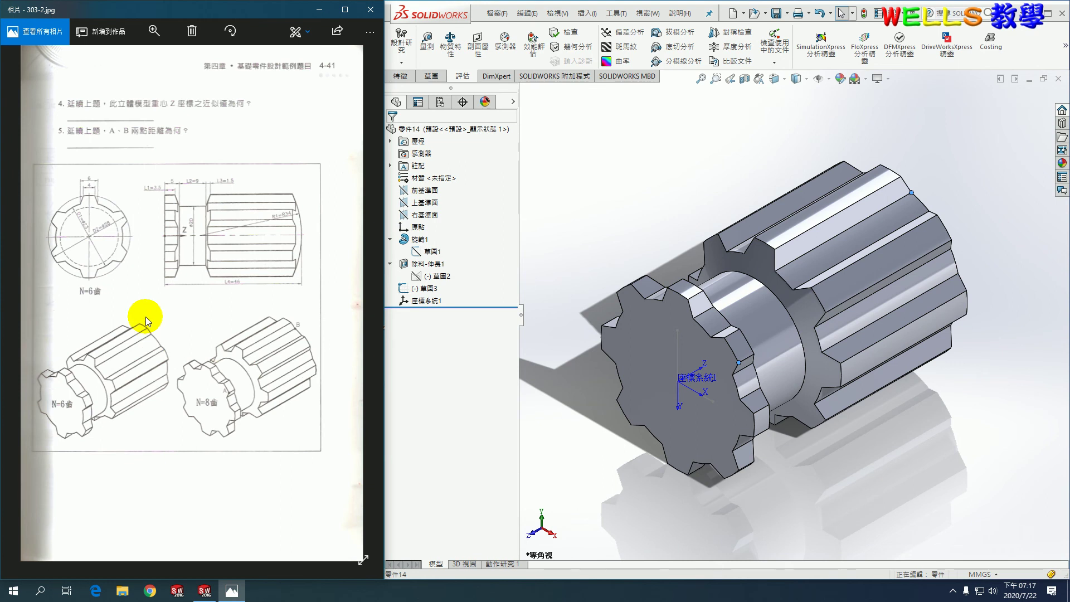